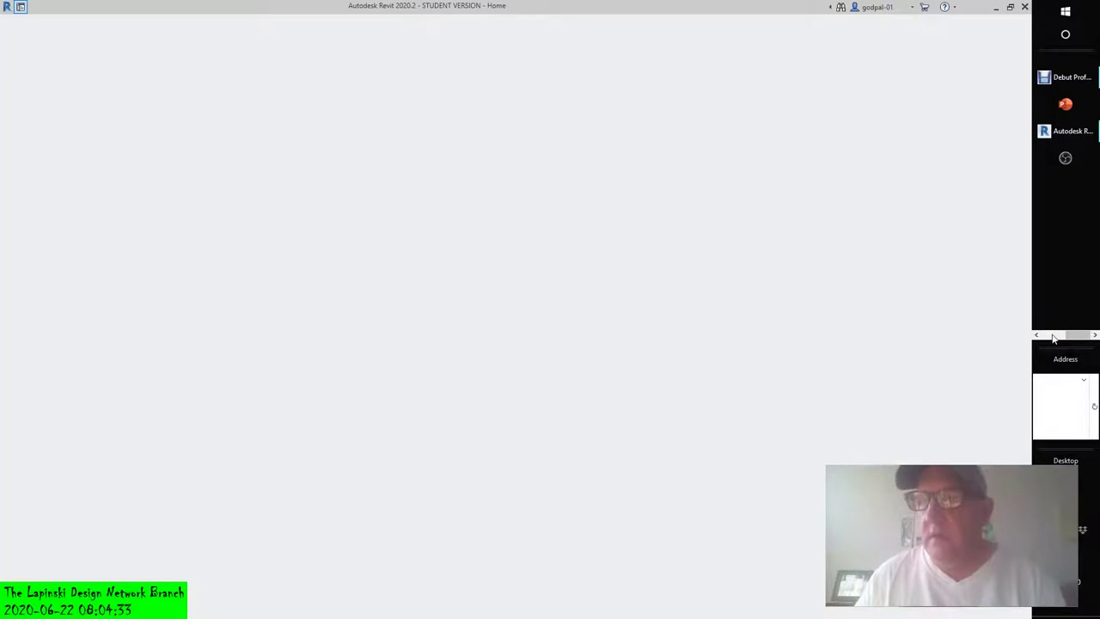
Let Revit finish launching to the Home screen listing recent models and families
click(1052, 337)
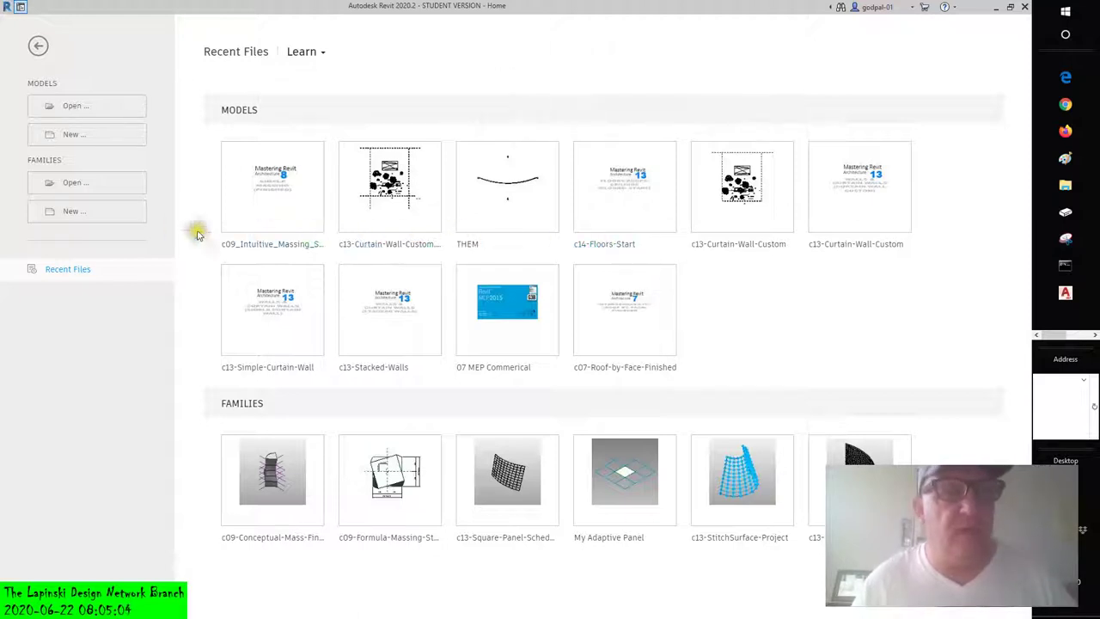
Open c14-Design-Floor.rvt from D:\1_Revit Instructional Lecture & Lab Files\c14 Floors and Roofs
click(75, 109)
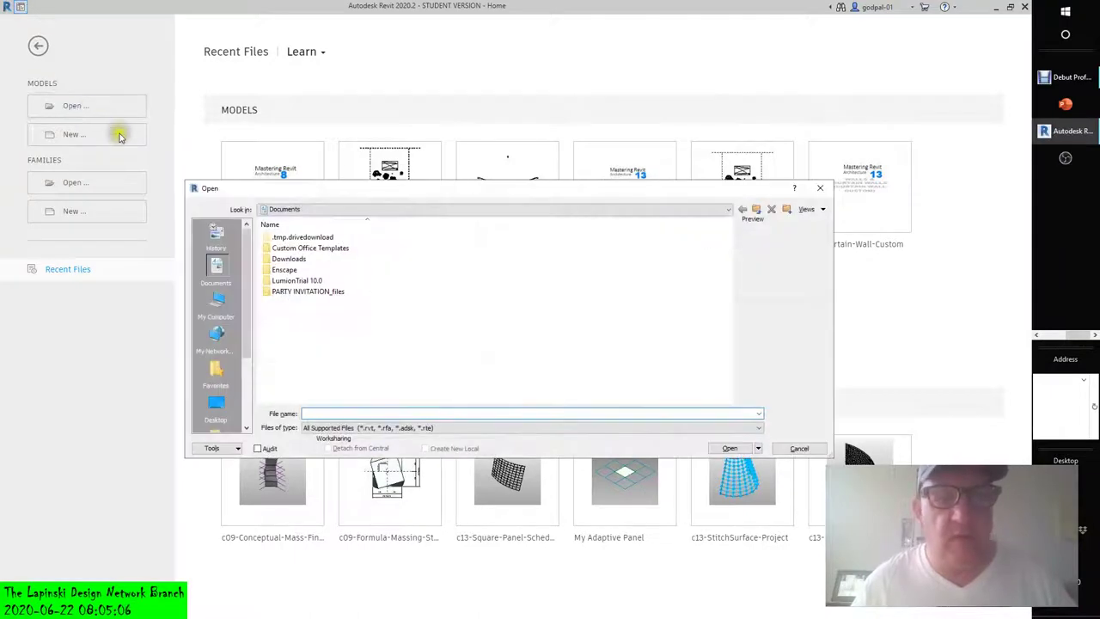
click(217, 300)
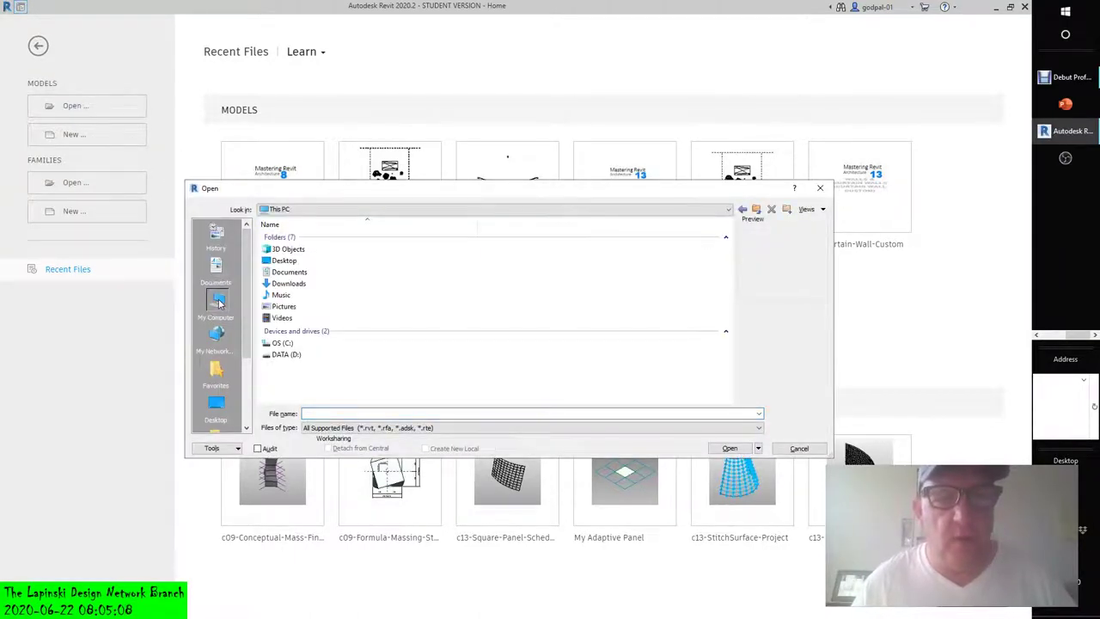
double_click(284, 353)
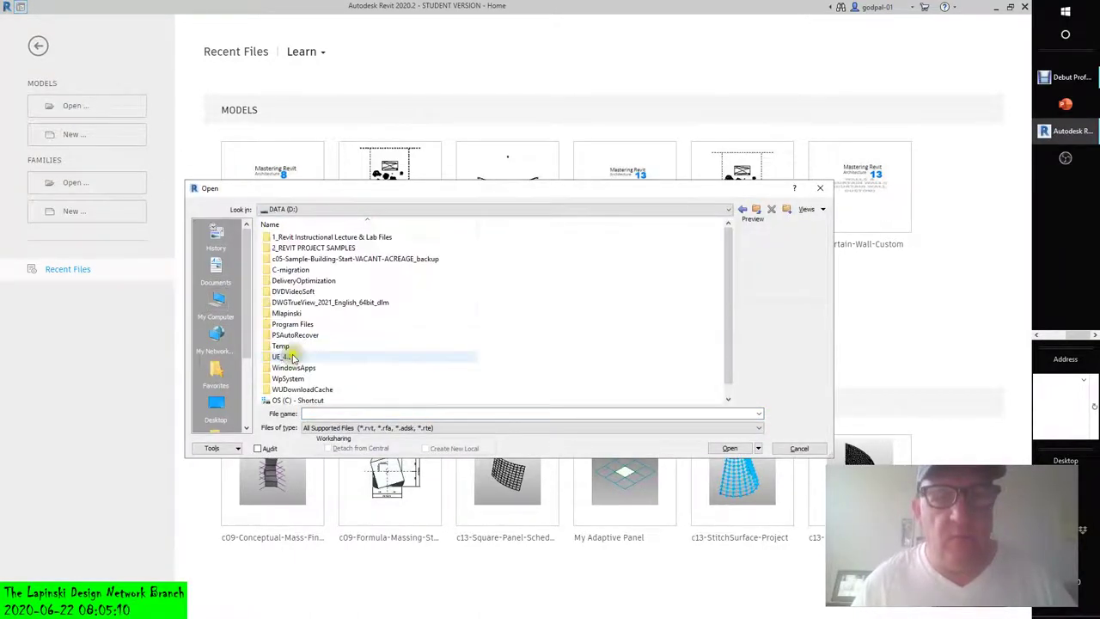
double_click(316, 238)
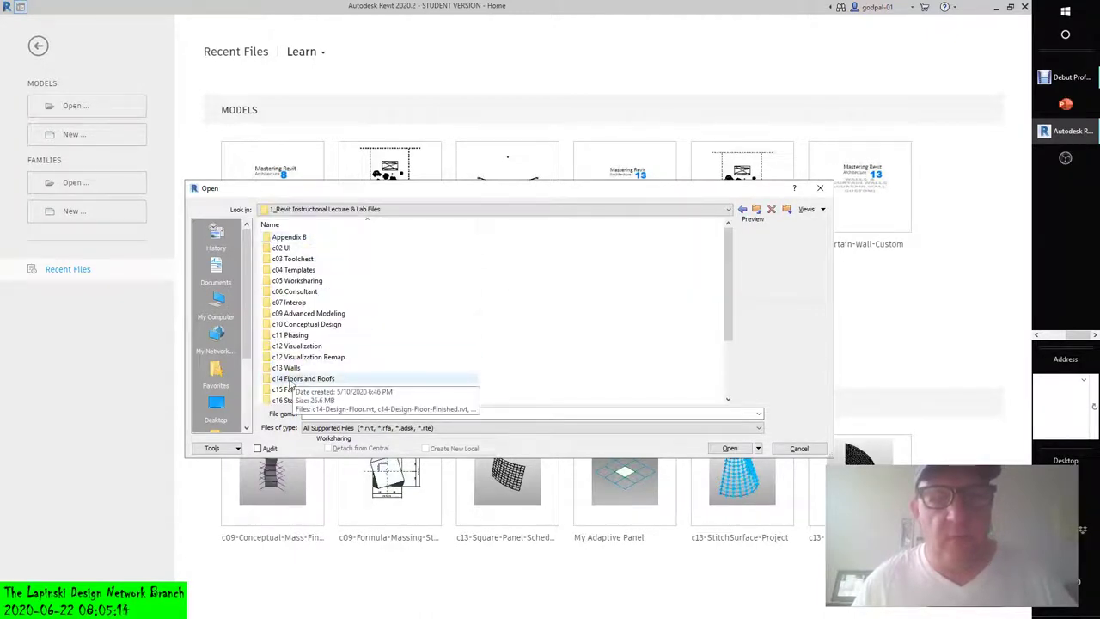
double_click(290, 382)
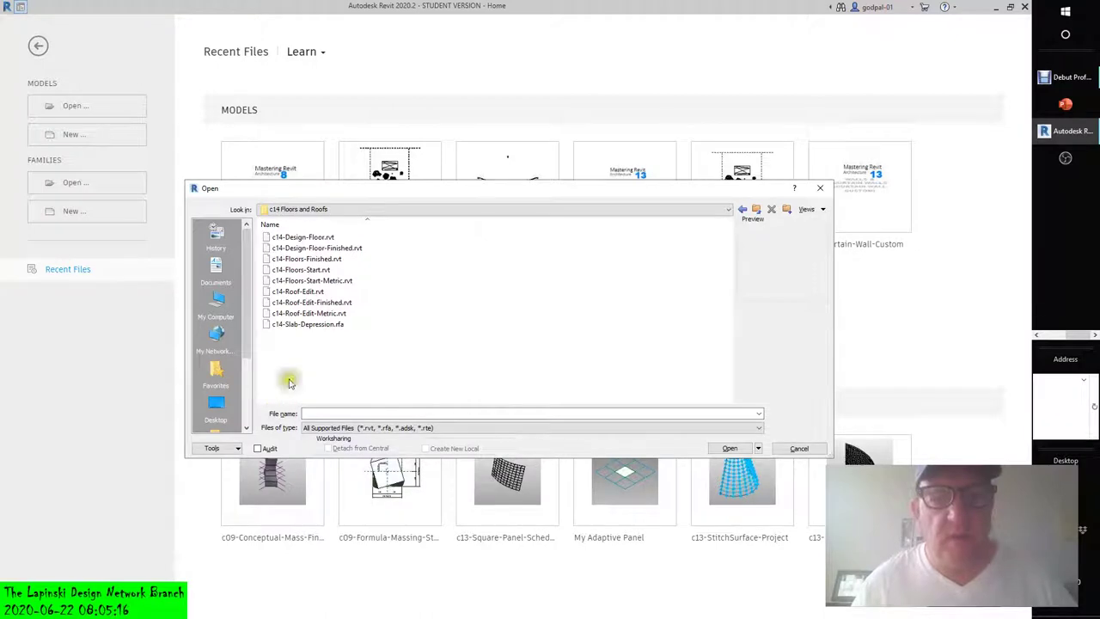
click(308, 237)
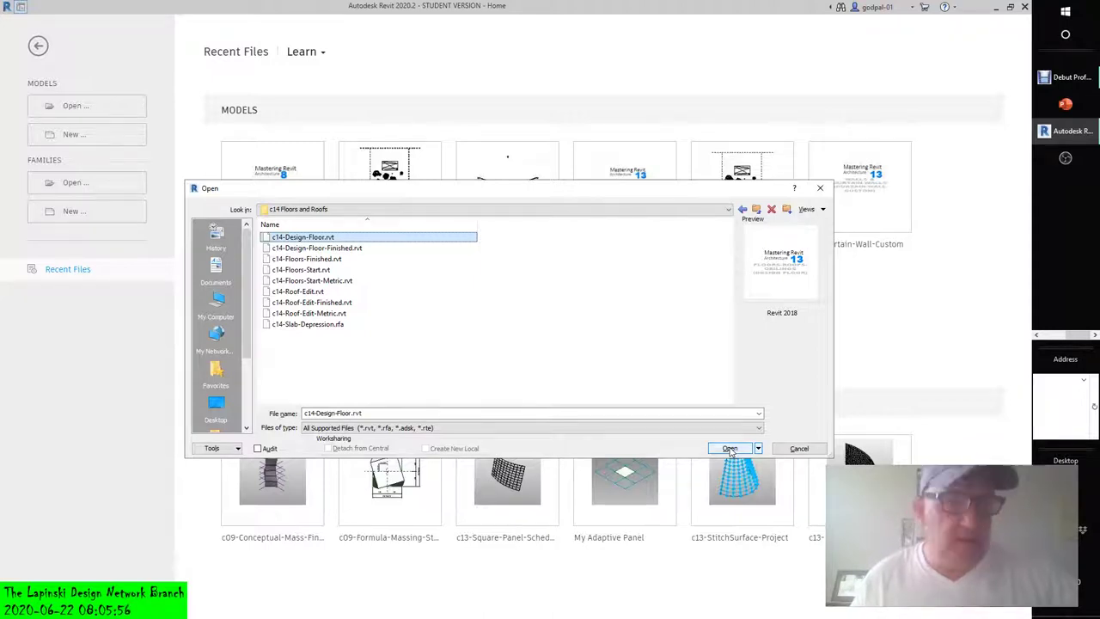
click(386, 236)
click(729, 449)
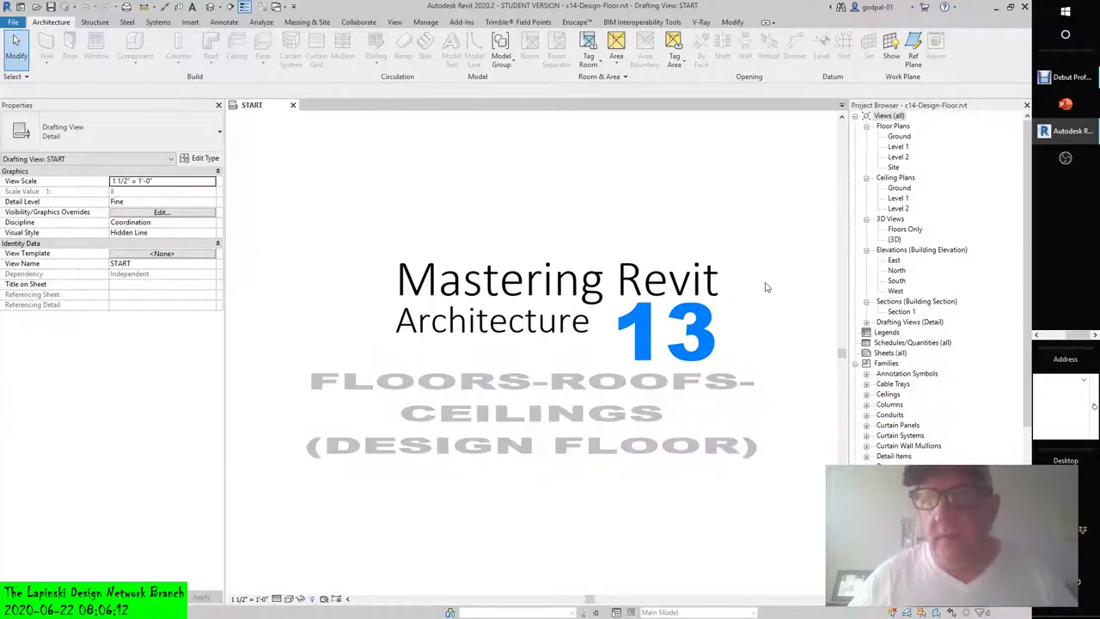
Zoom out and pan the START title view to the left
scroll(767, 286, down, 1)
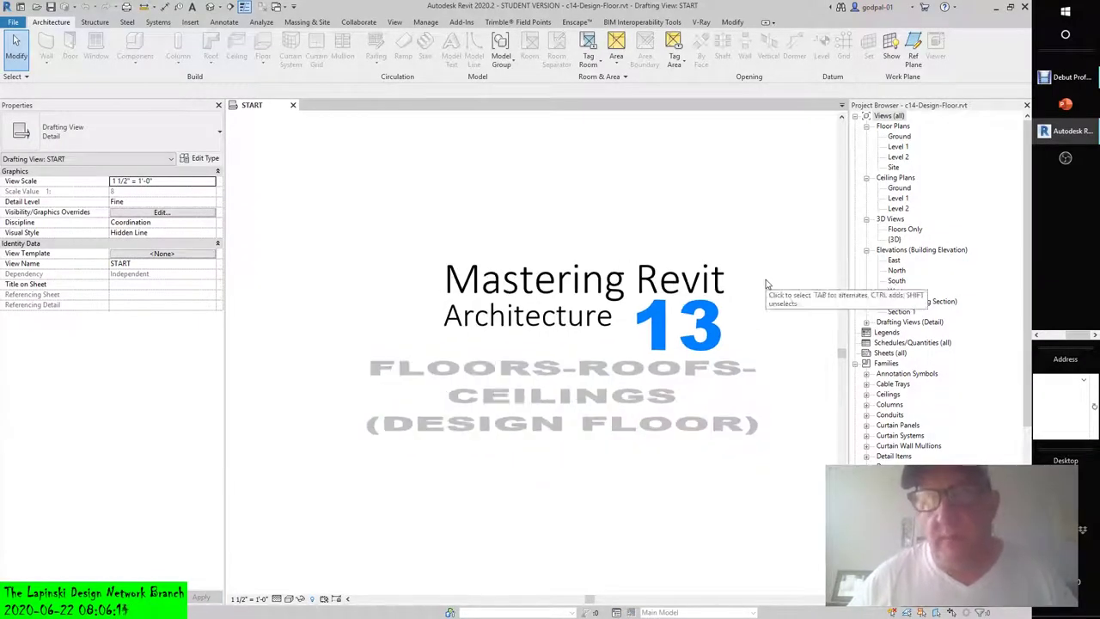
scroll(767, 284, down, 1)
middle_drag(767, 283, 628, 283)
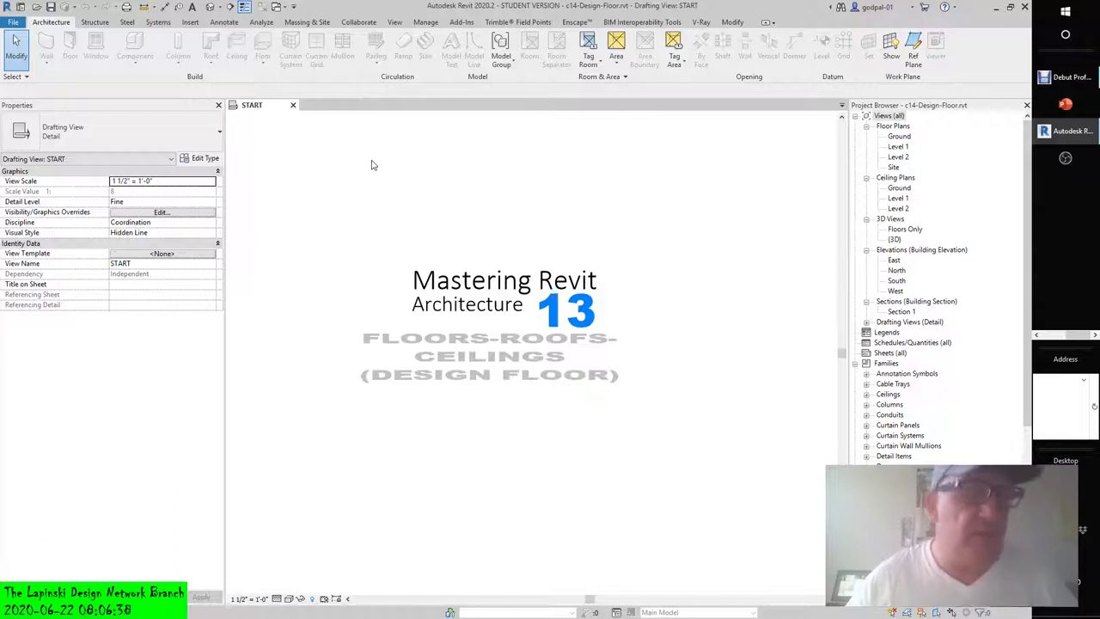
Open the Ground floor plan and Floors Only 3D view, closing the START view
click(899, 136)
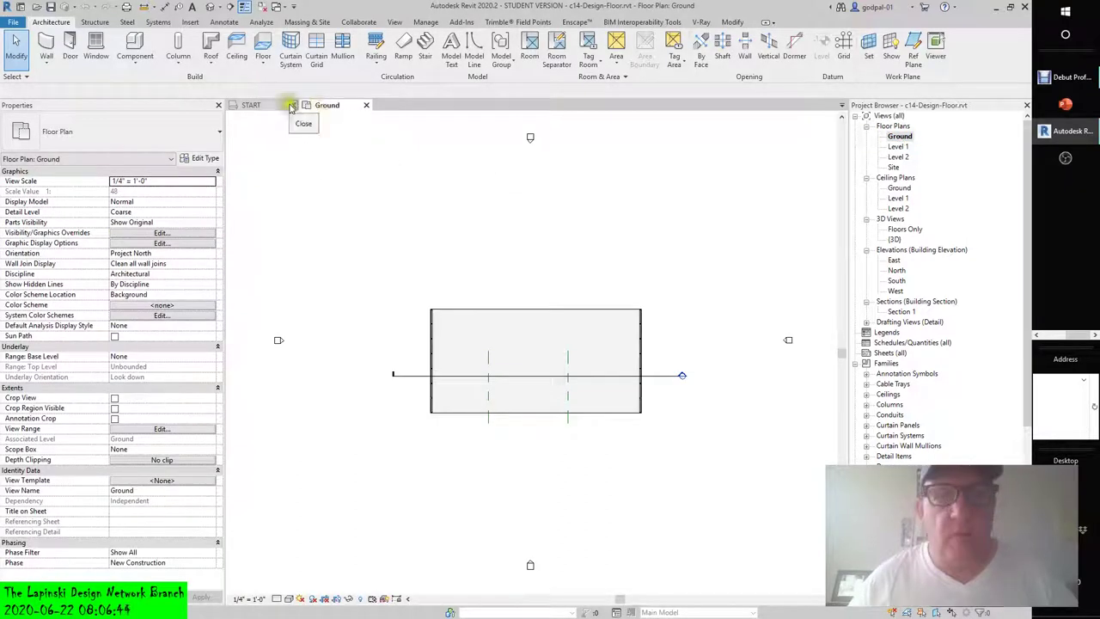
click(292, 105)
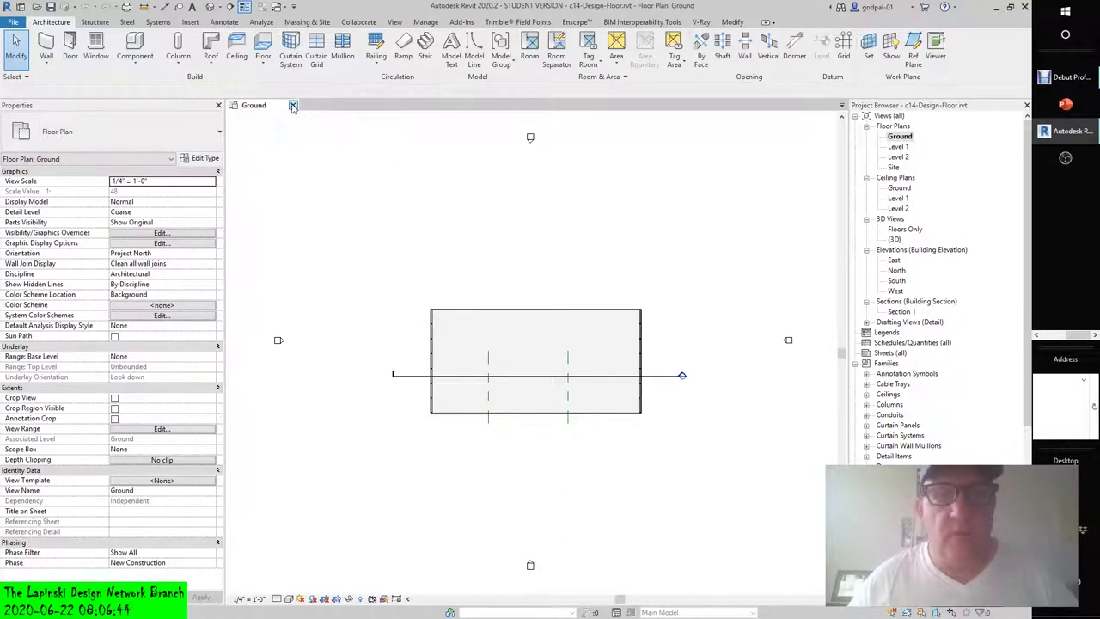
double_click(898, 229)
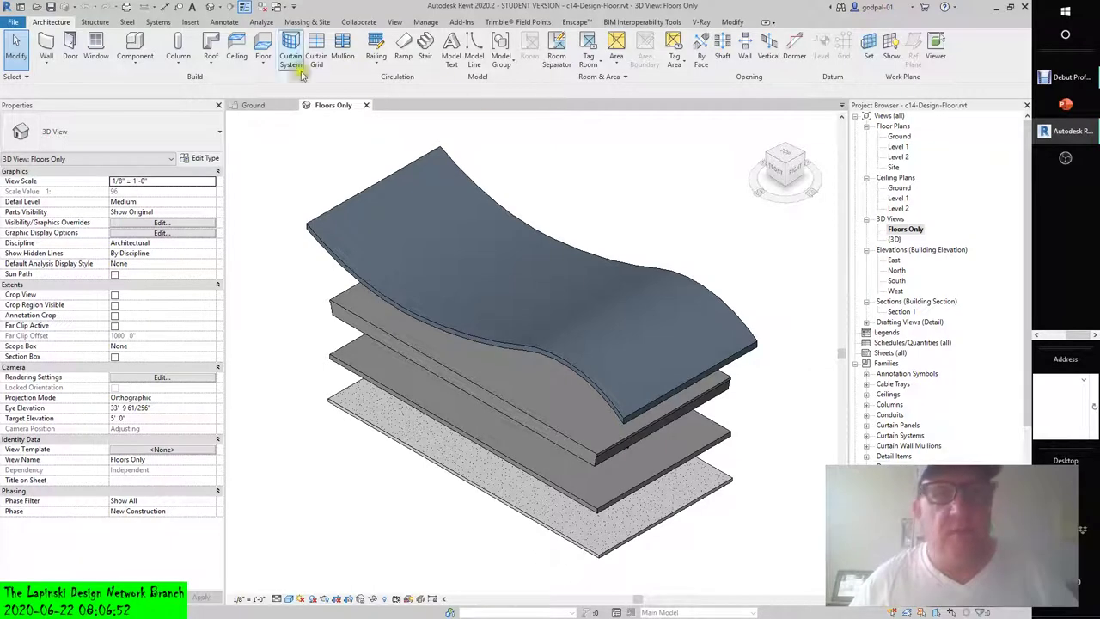
click(392, 23)
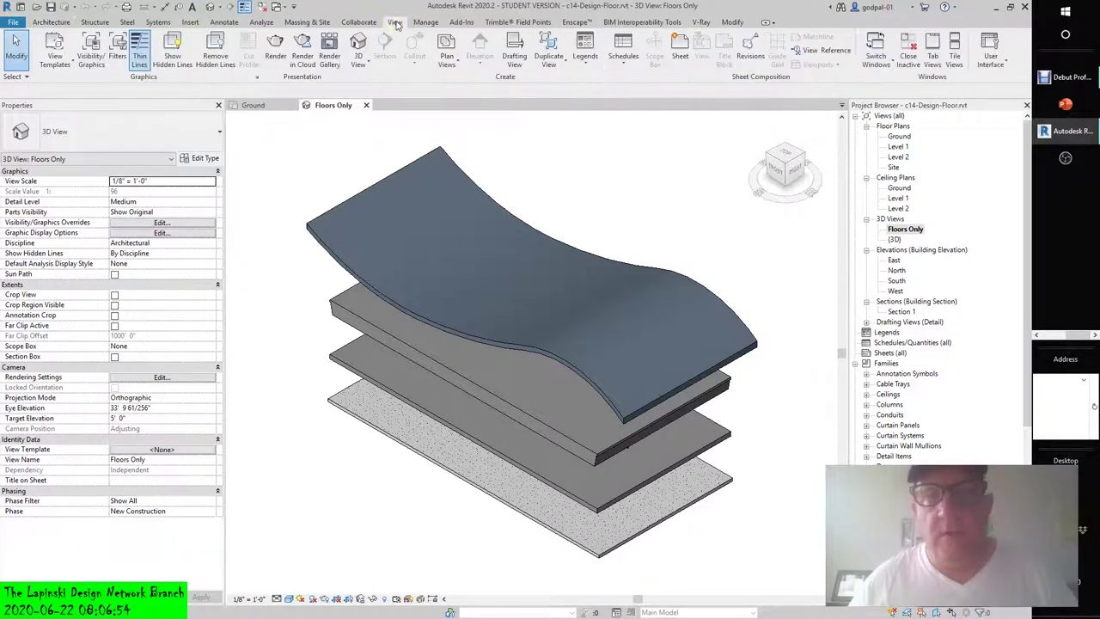
Tile the Floors Only 3D and Ground plan views side by side, zoomed to fit
click(961, 54)
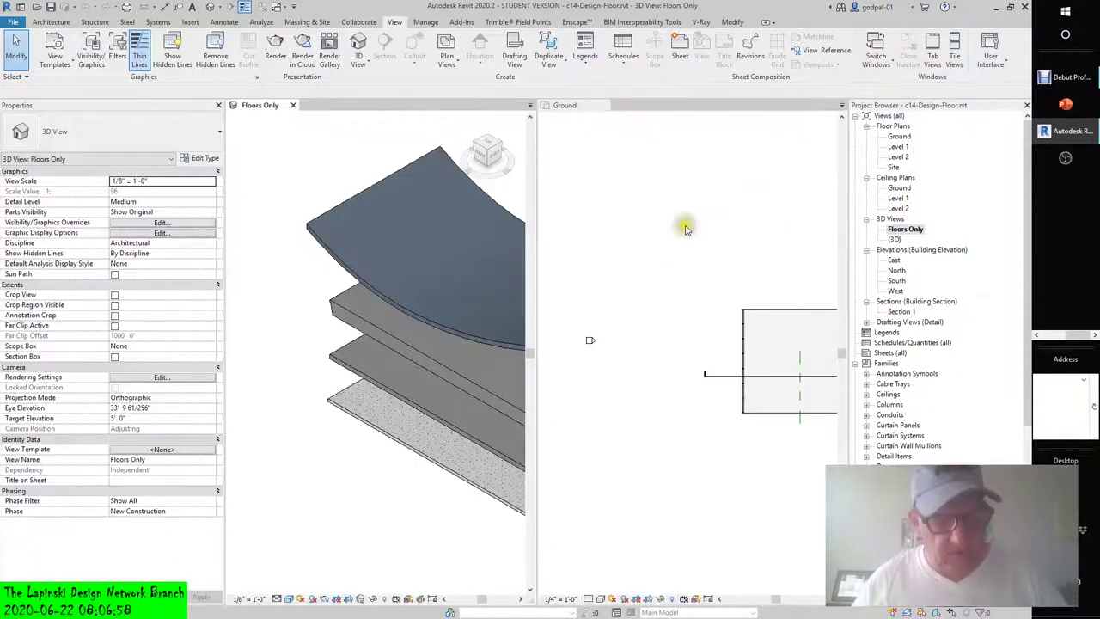
key(z)
key(a)
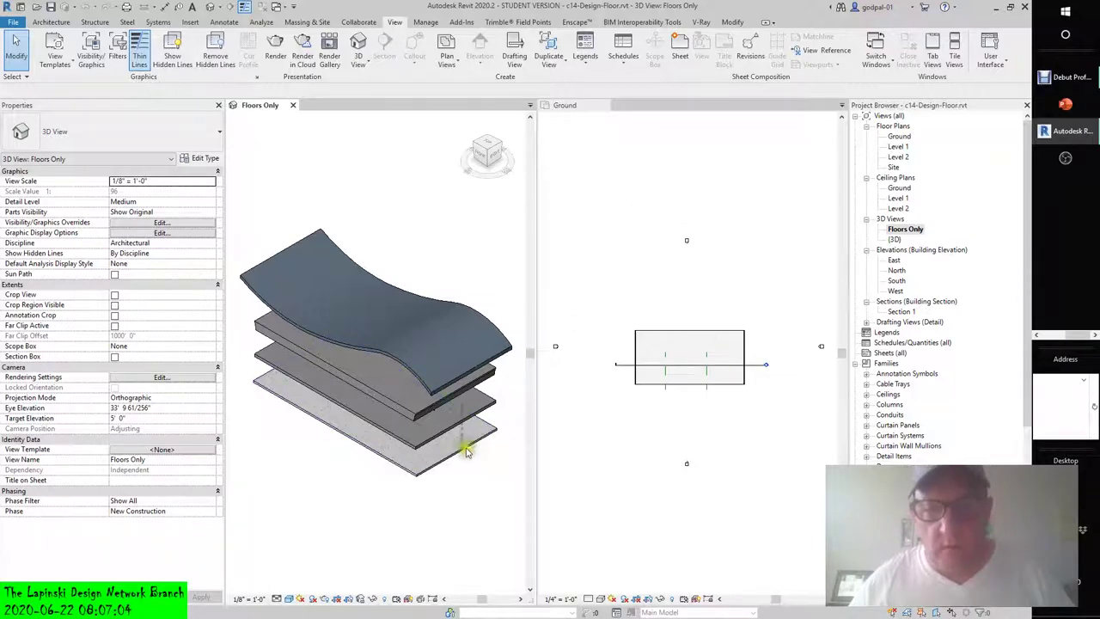
Select the bottom slab-on-grade floor in 3D, then open the South elevation
click(606, 412)
click(449, 449)
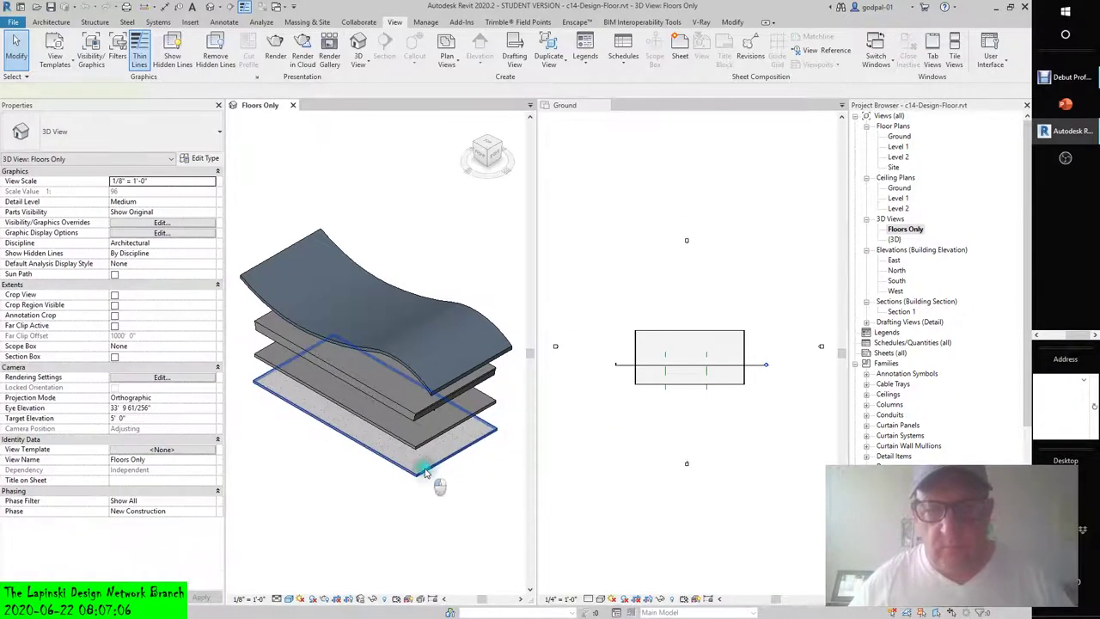
click(424, 471)
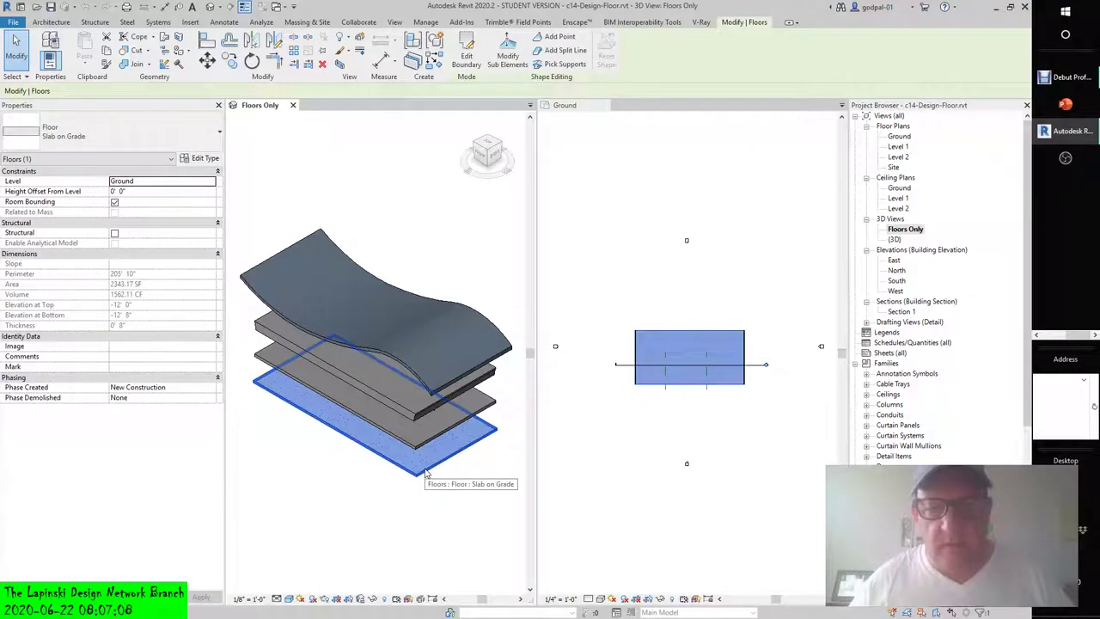
click(427, 471)
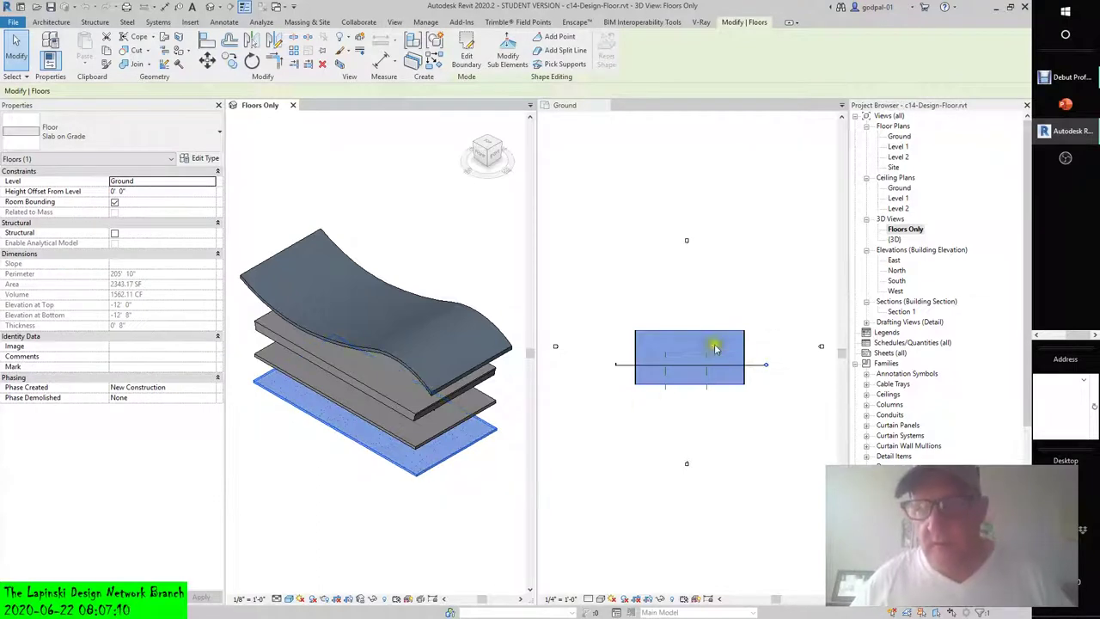
click(709, 411)
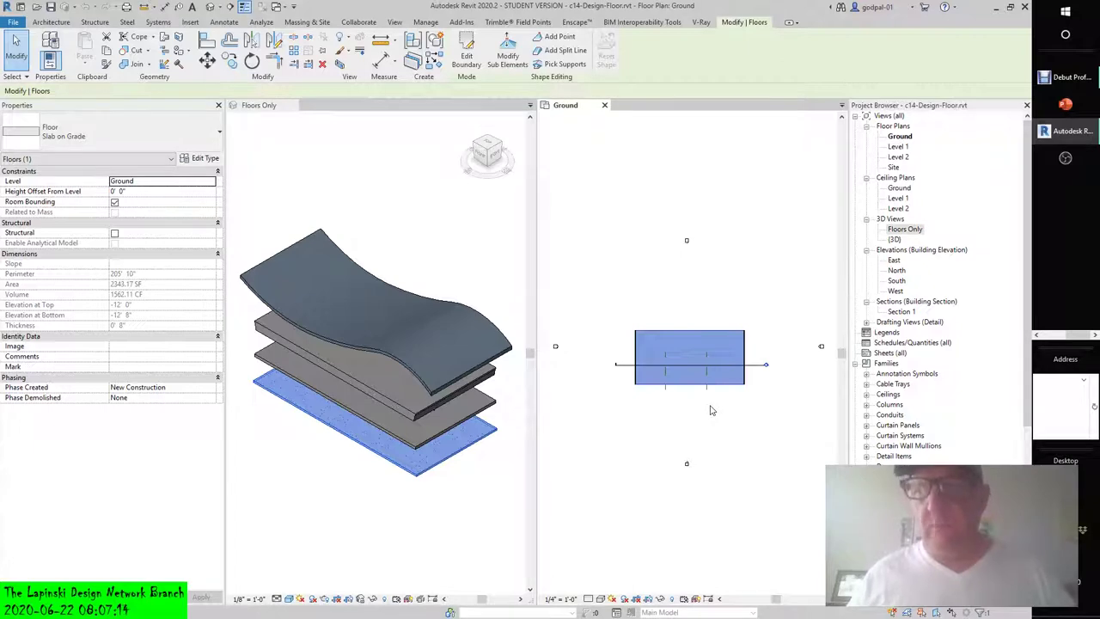
double_click(896, 281)
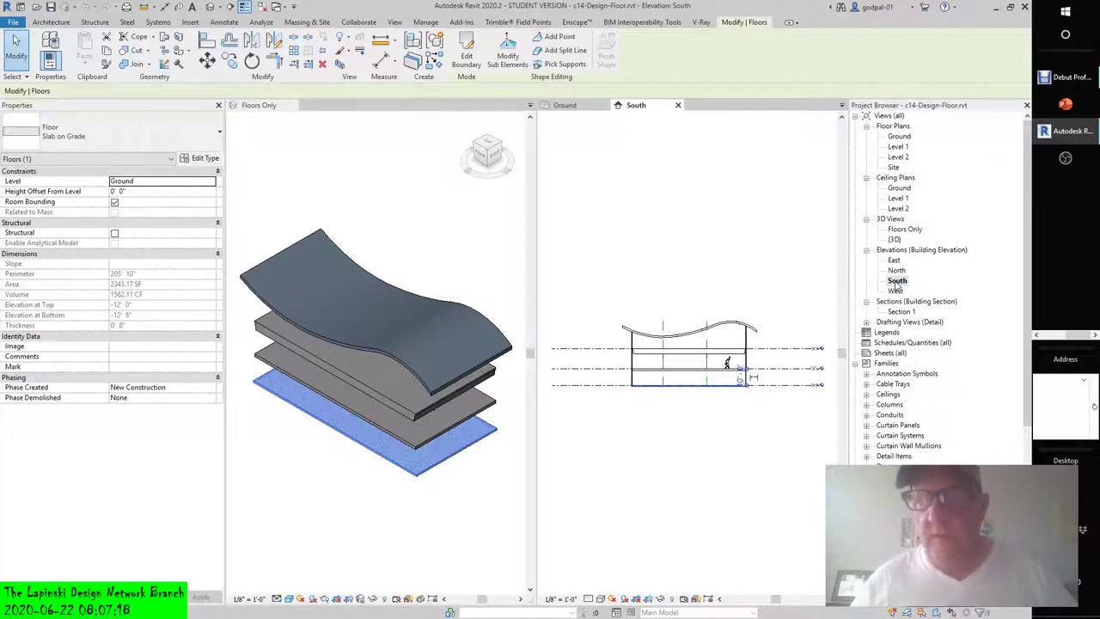
Tile the South, Ground and Floors Only views, zoom all to fit, then zoom in
click(391, 22)
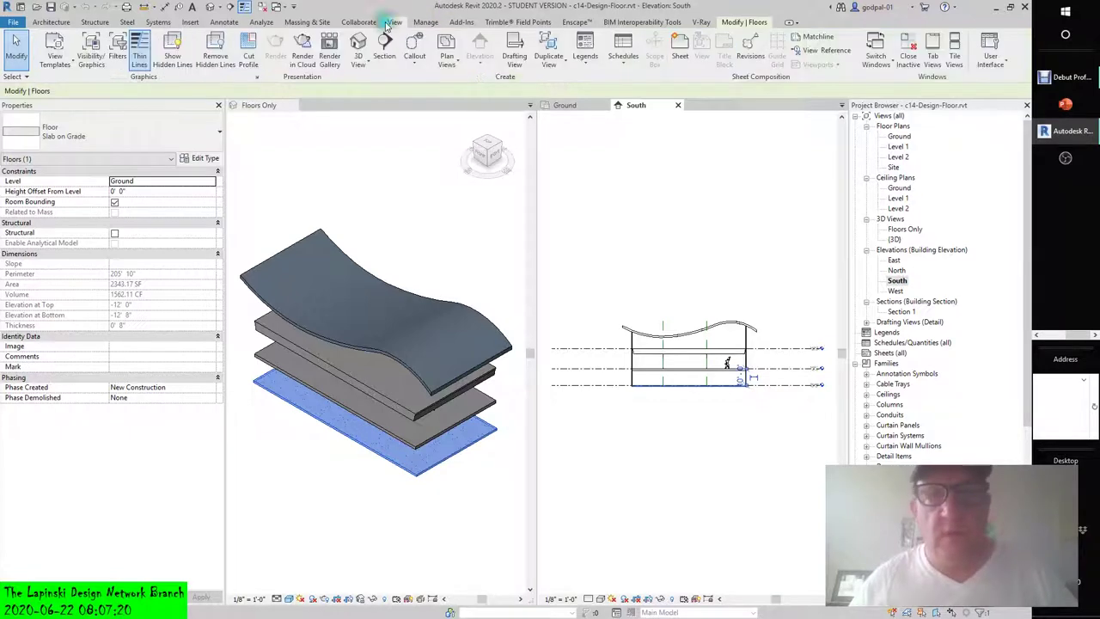
click(954, 53)
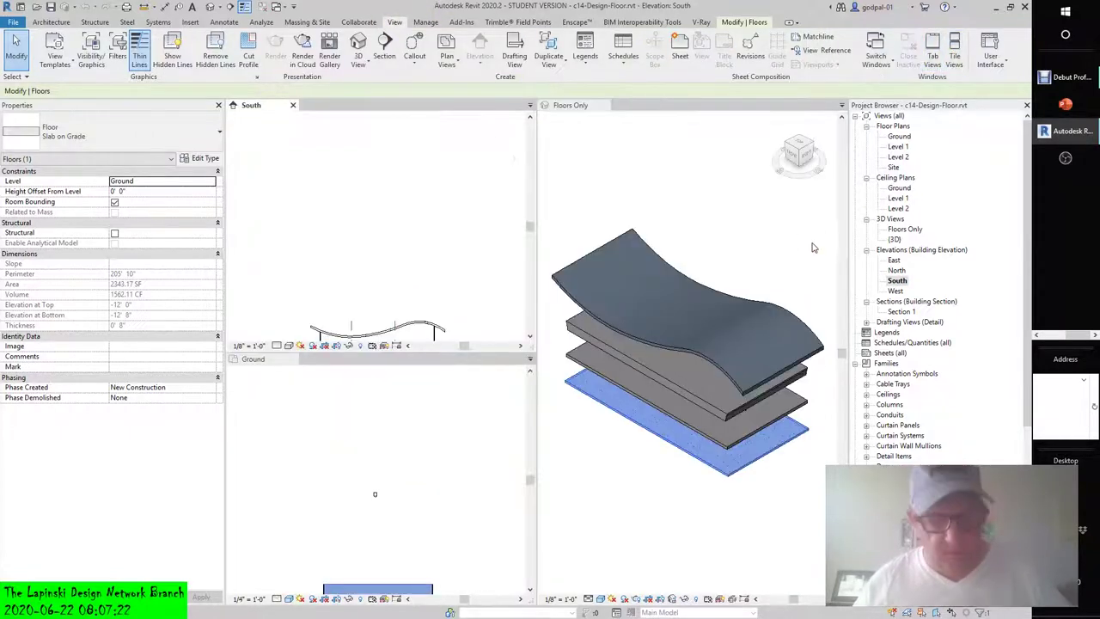
key(z)
key(a)
scroll(421, 240, up, 4)
scroll(421, 241, up, 3)
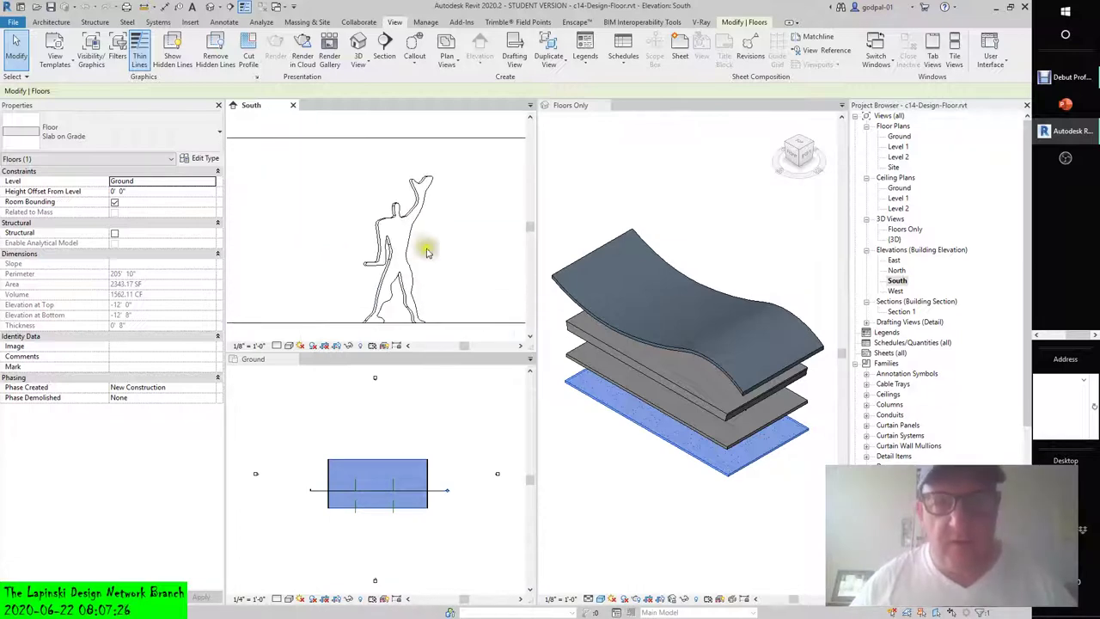
Select the Corbu man figure and review its types in the Type Selector
click(400, 240)
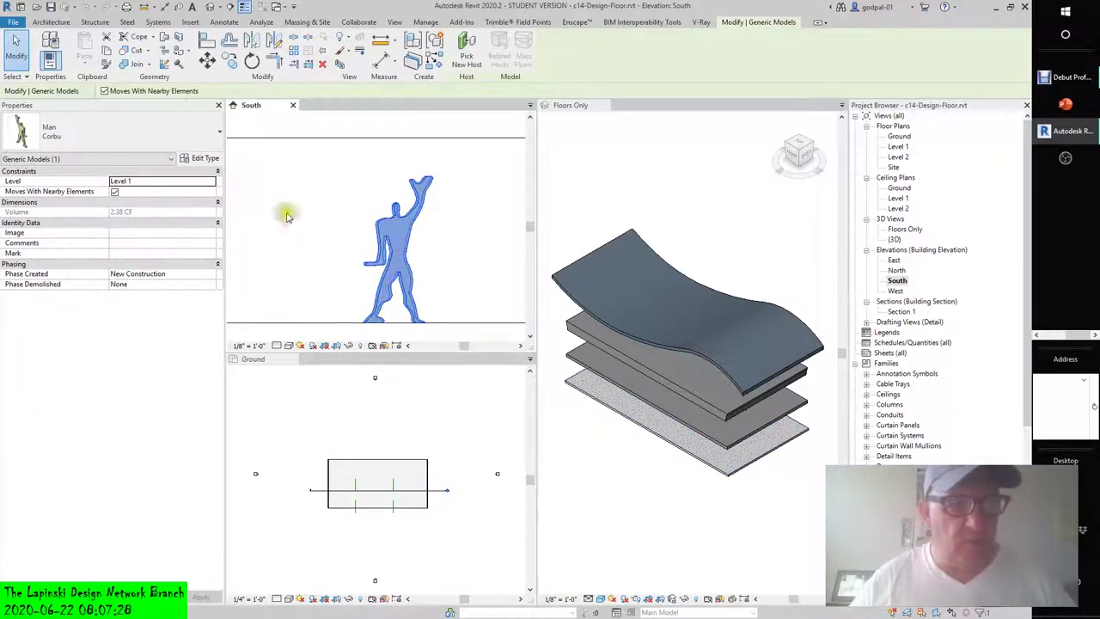
click(206, 135)
click(206, 400)
click(270, 410)
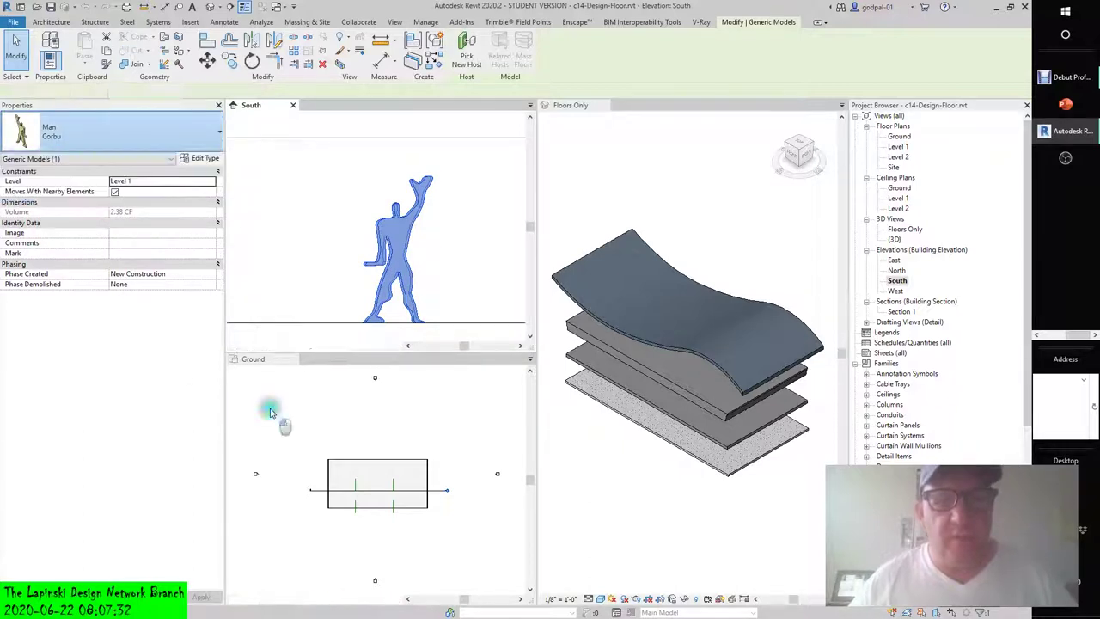
scroll(276, 409, down, 3)
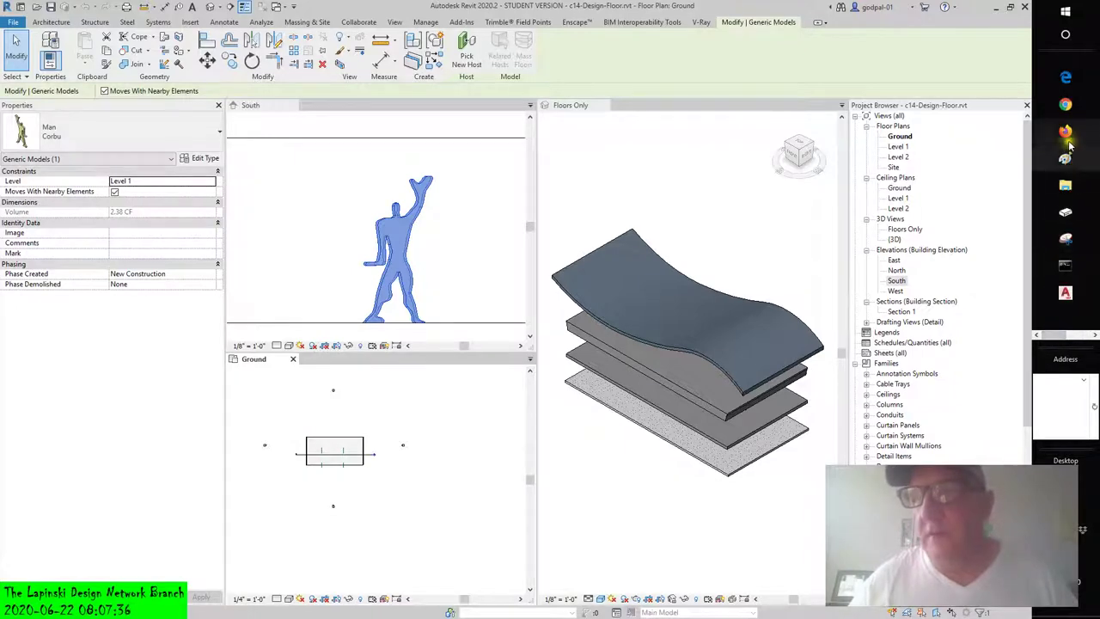
Search 'corbo' in Firefox, then close the browser after the connection fails
click(1069, 137)
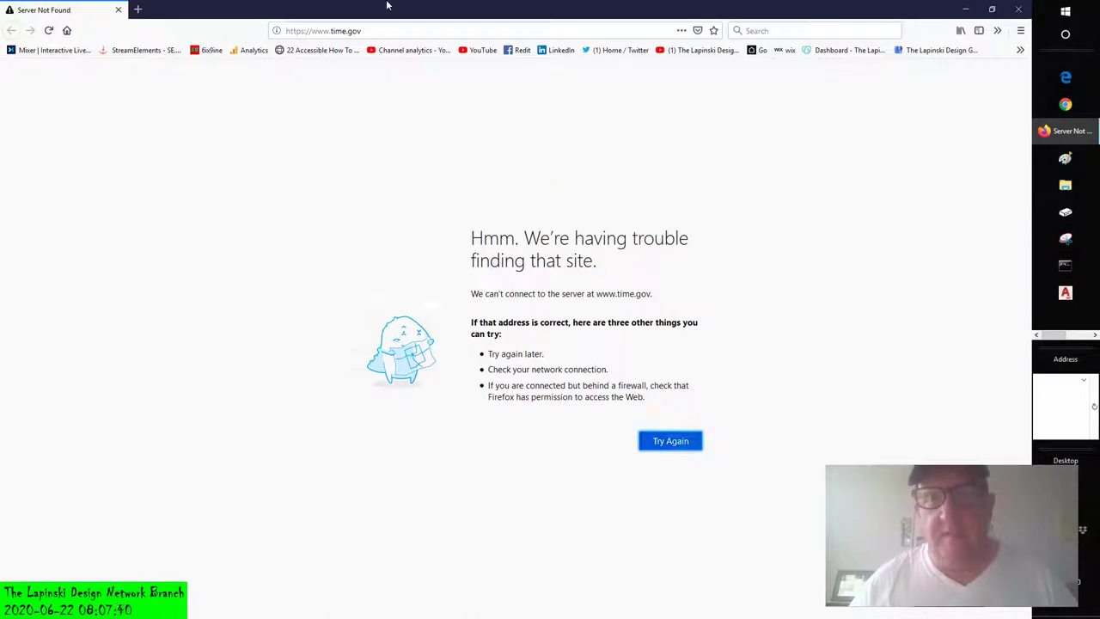
click(355, 30)
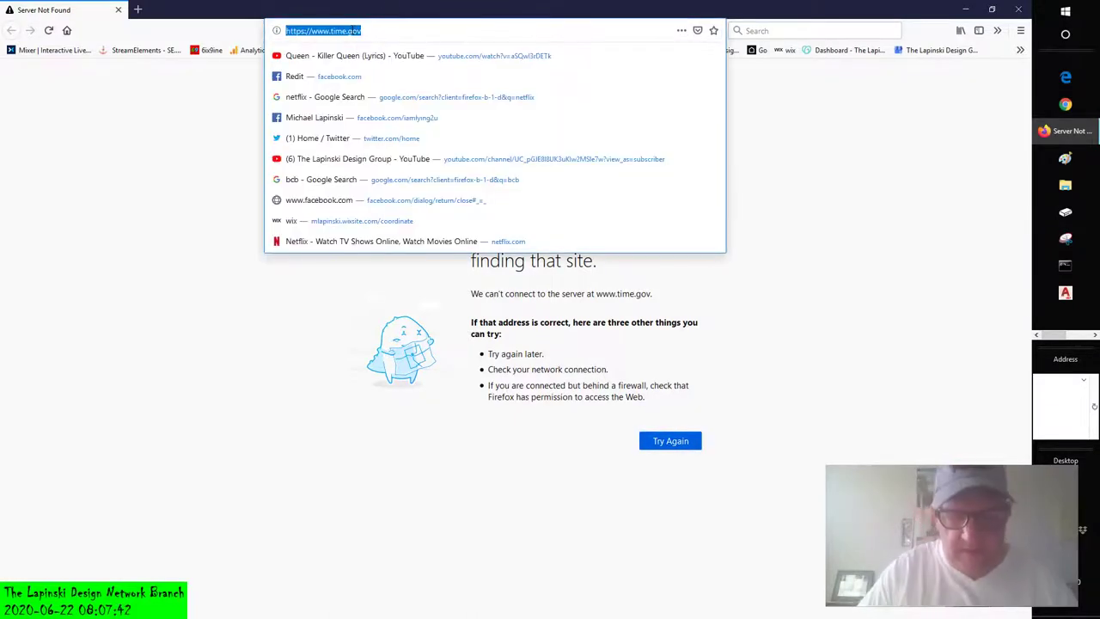
text(corbo)
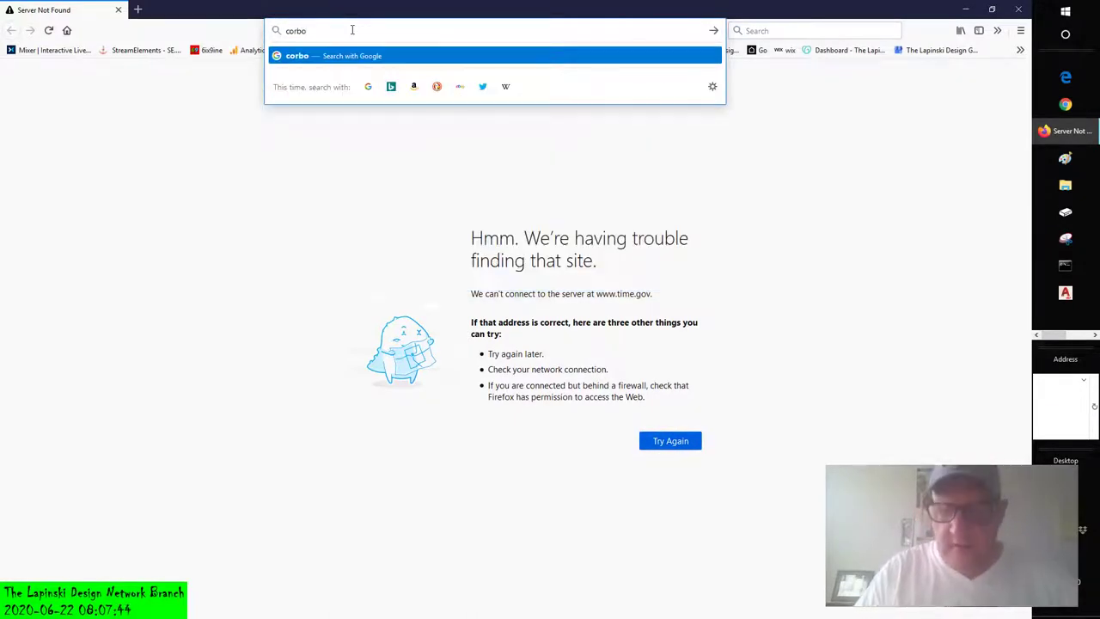
key(Return)
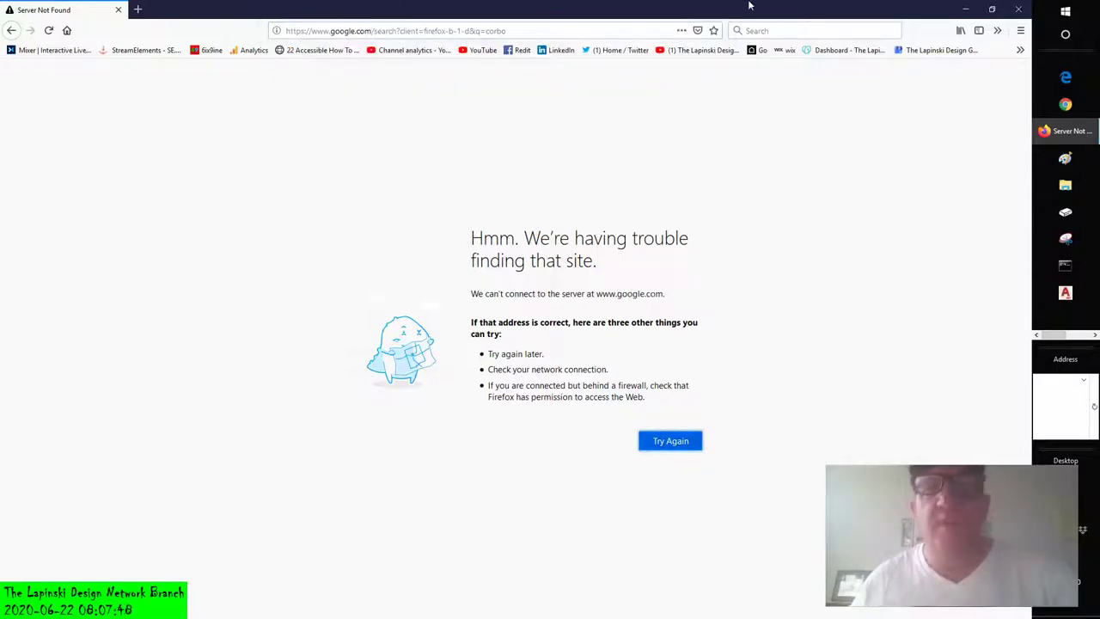
click(1017, 11)
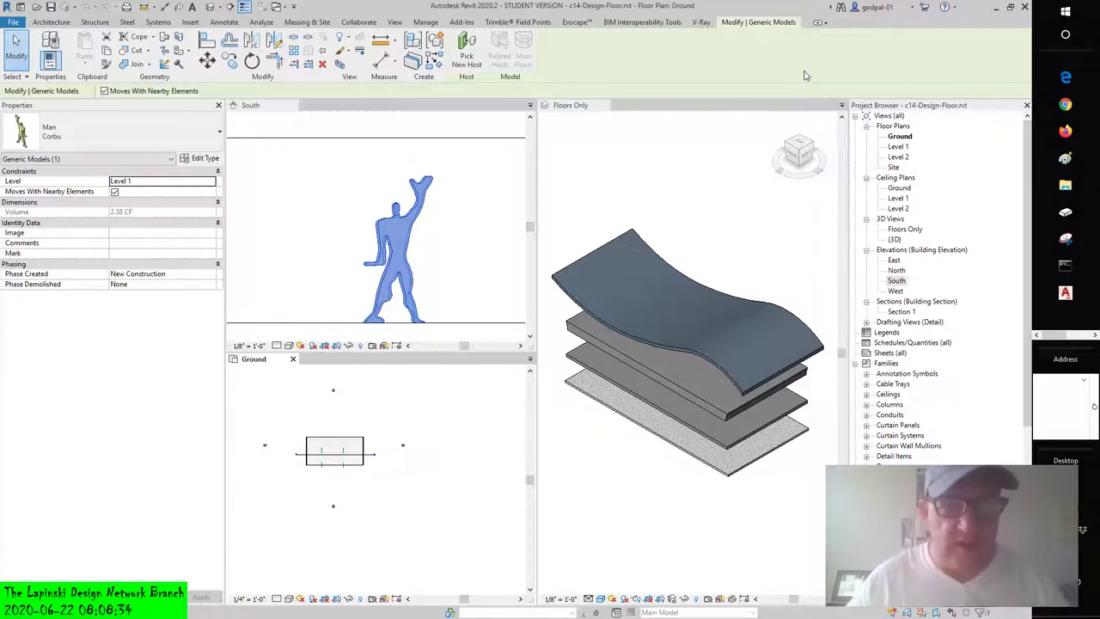
Fit the whole building in the South elevation and zoom into the Ground plan
middle_click(447, 229)
middle_click(447, 229)
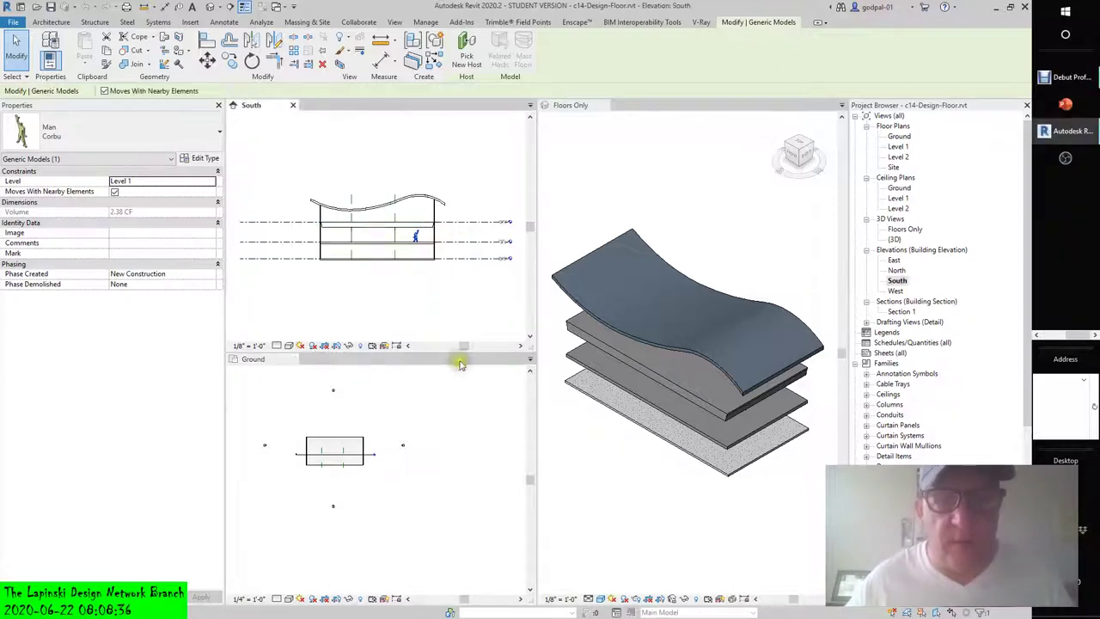
middle_click(396, 466)
middle_click(396, 468)
scroll(397, 469, up, 1)
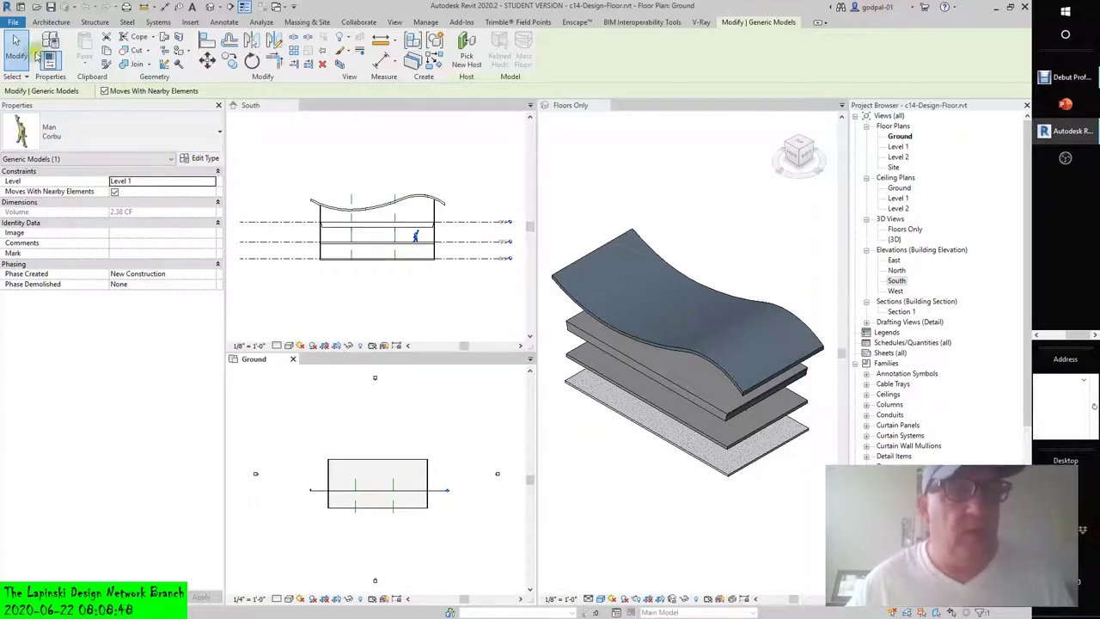
Start the Floor: Slab Edge tool with the Thickened 24" x 12" type
click(50, 21)
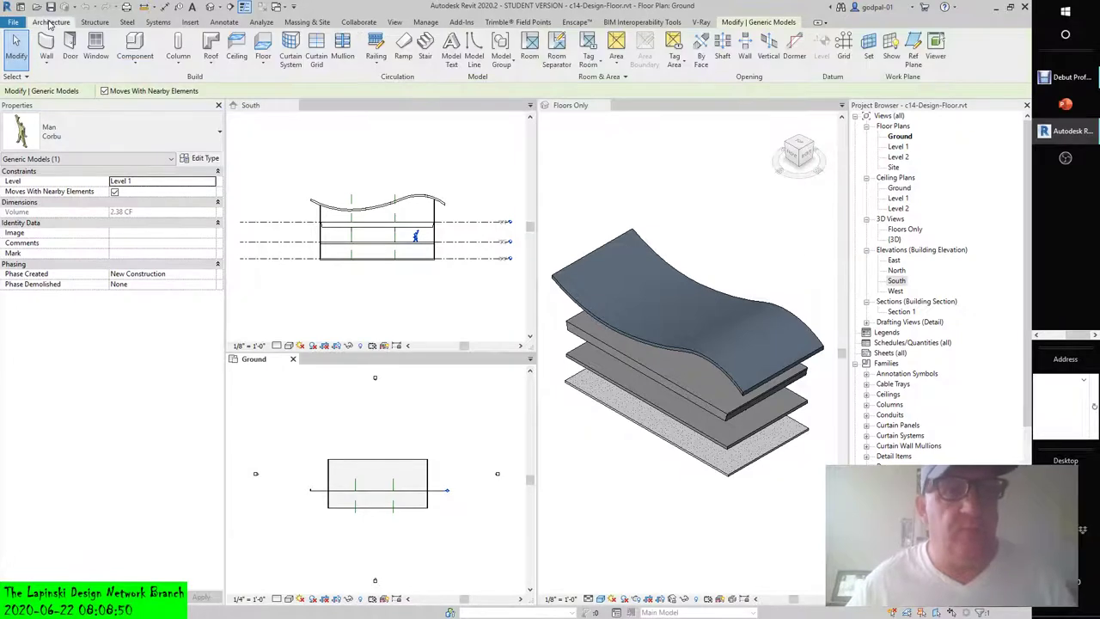
click(263, 60)
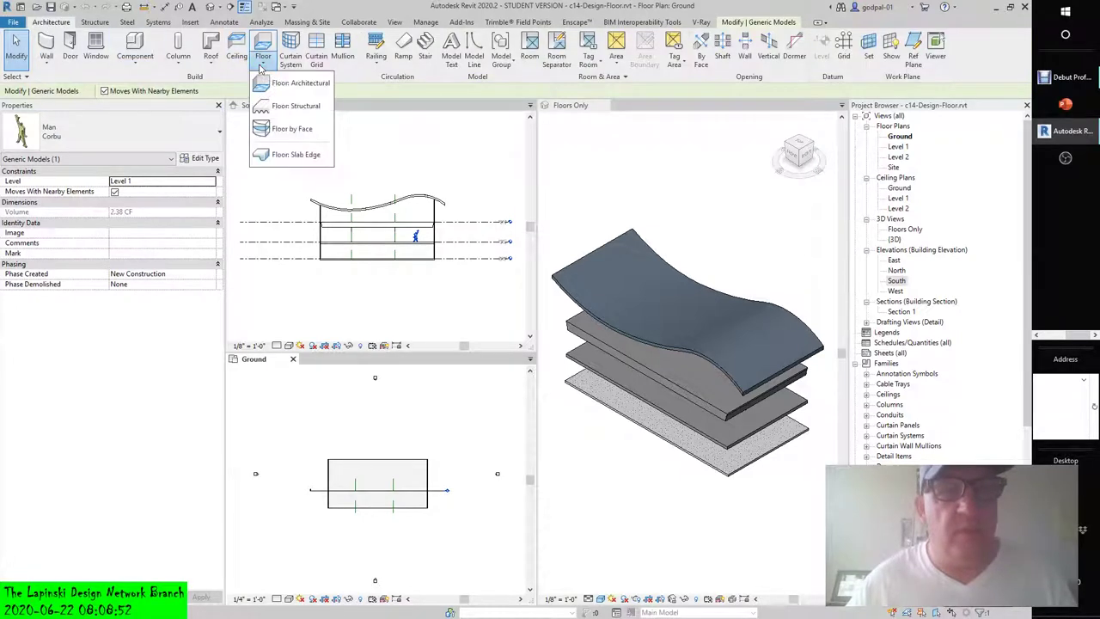
click(93, 21)
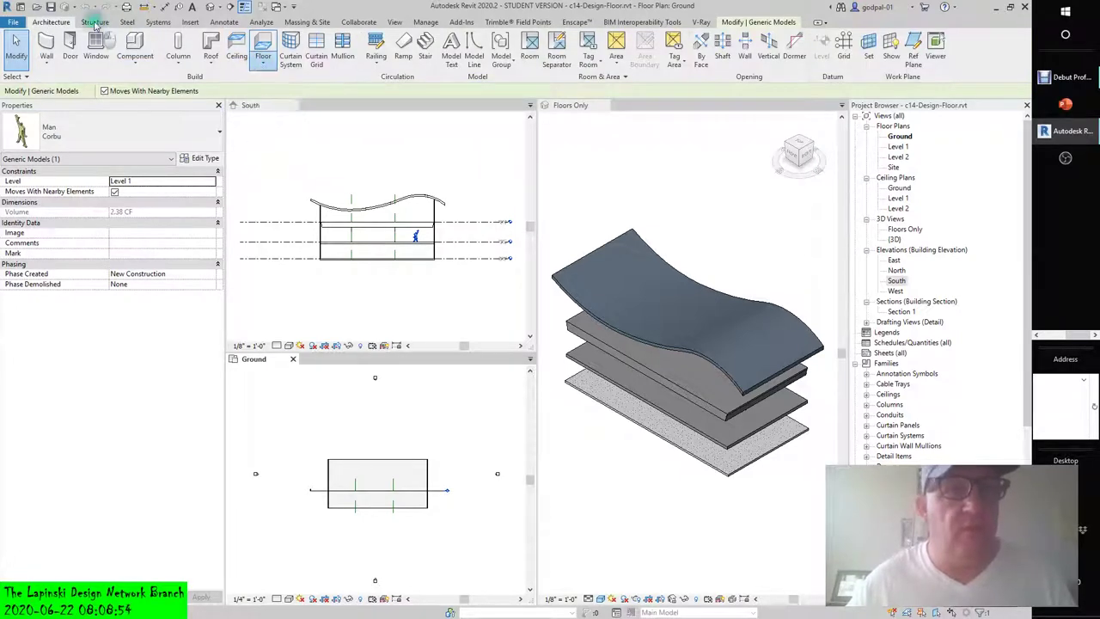
click(97, 23)
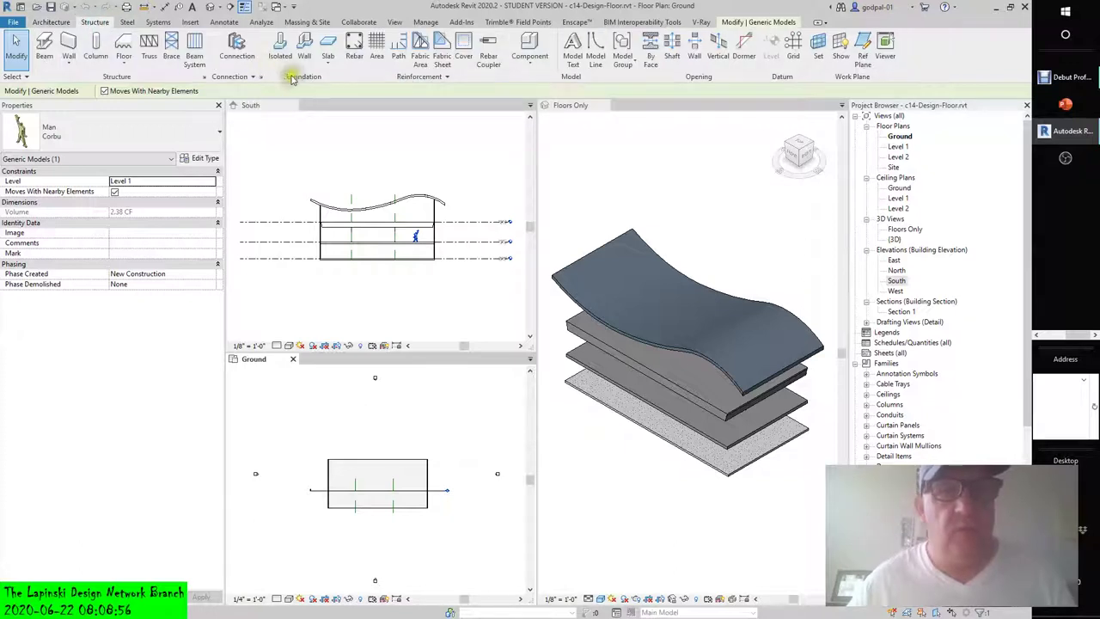
click(326, 71)
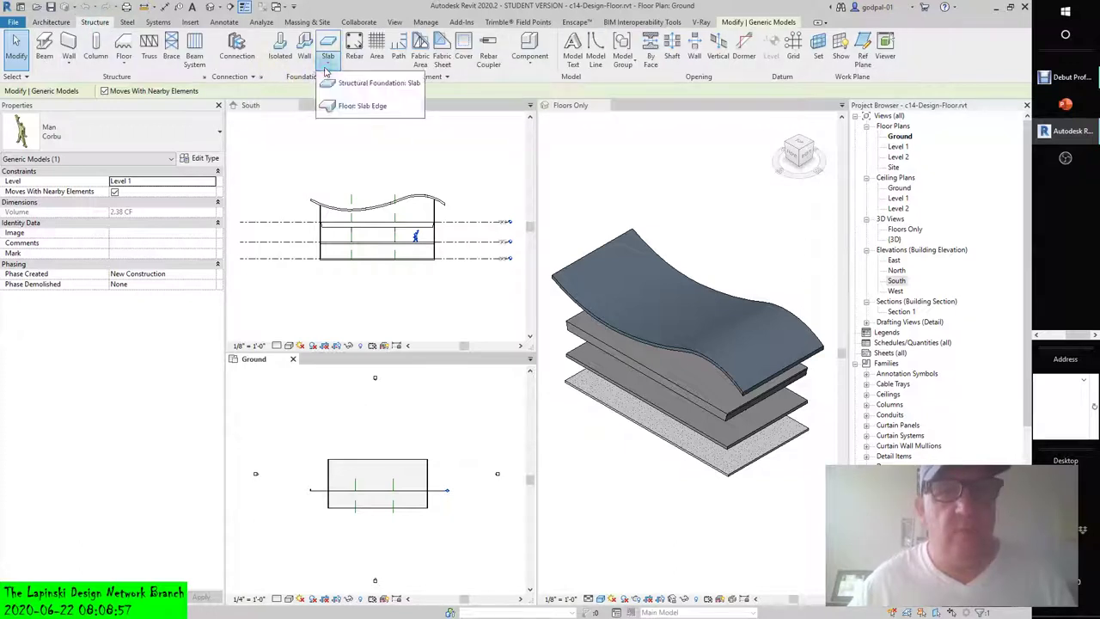
click(344, 107)
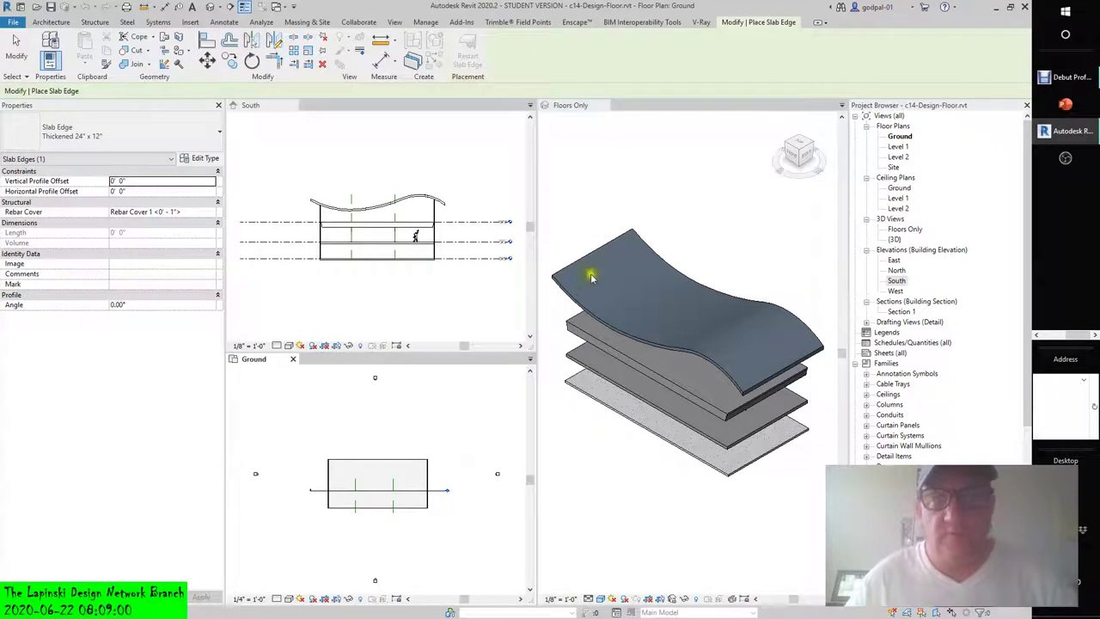
click(51, 22)
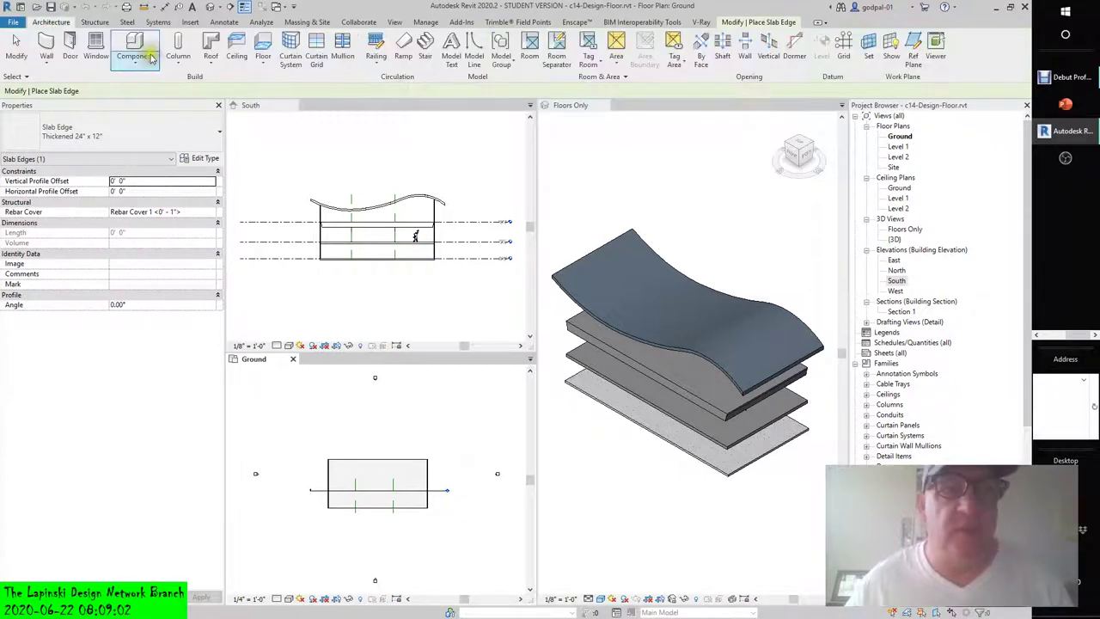
click(262, 67)
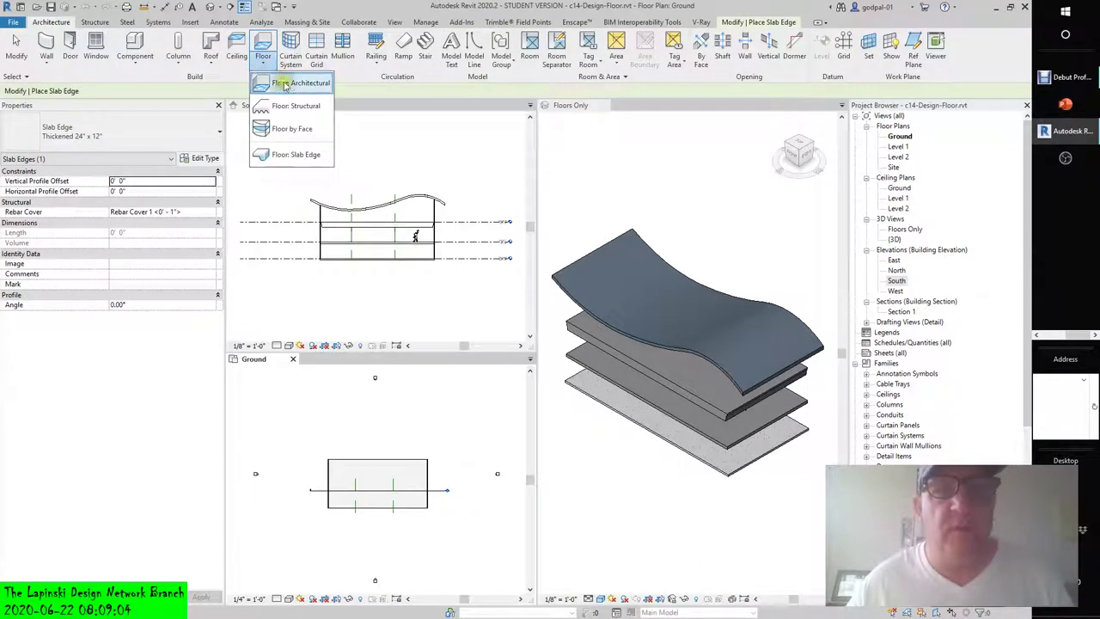
click(292, 155)
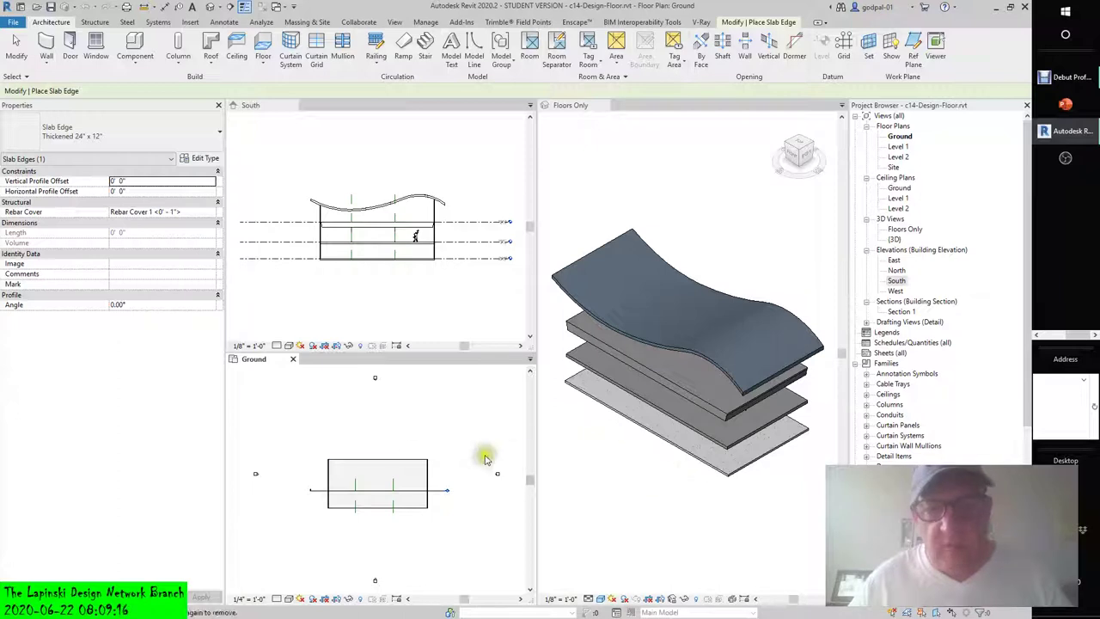
Place Thickened 24" x 12" slab edges along the ground floor's top and right edges
click(378, 460)
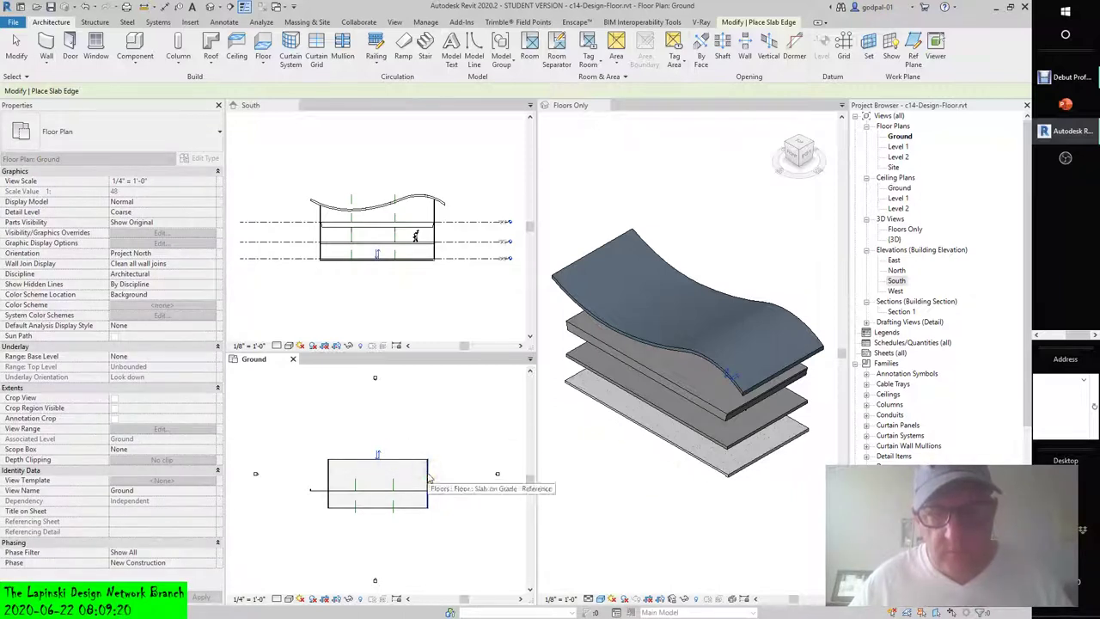
click(428, 478)
scroll(430, 455, up, 3)
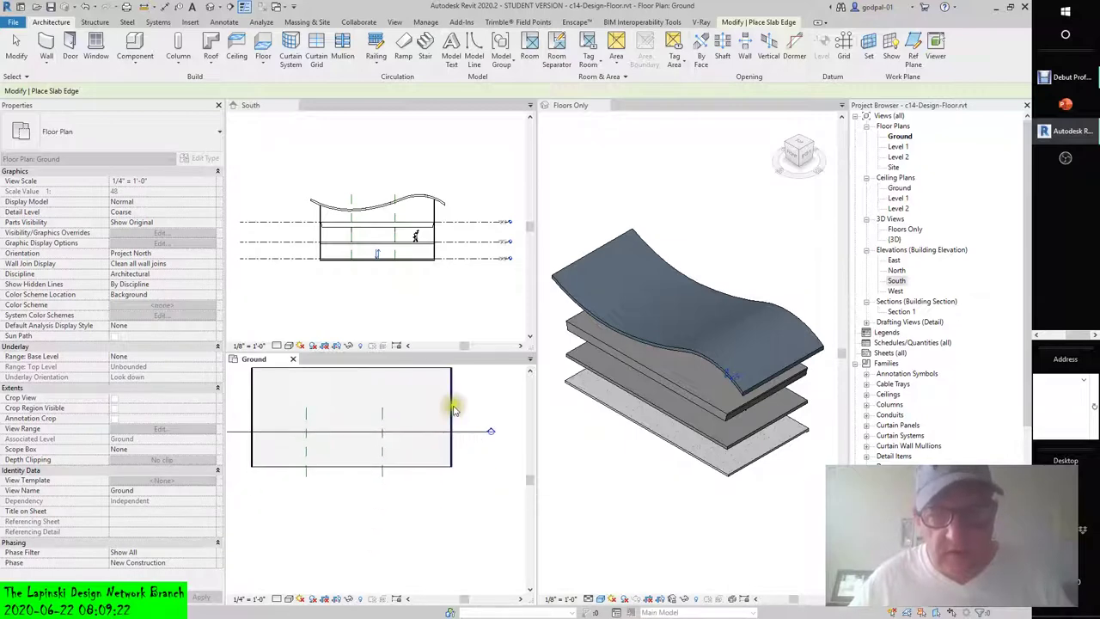
middle_drag(443, 402, 430, 459)
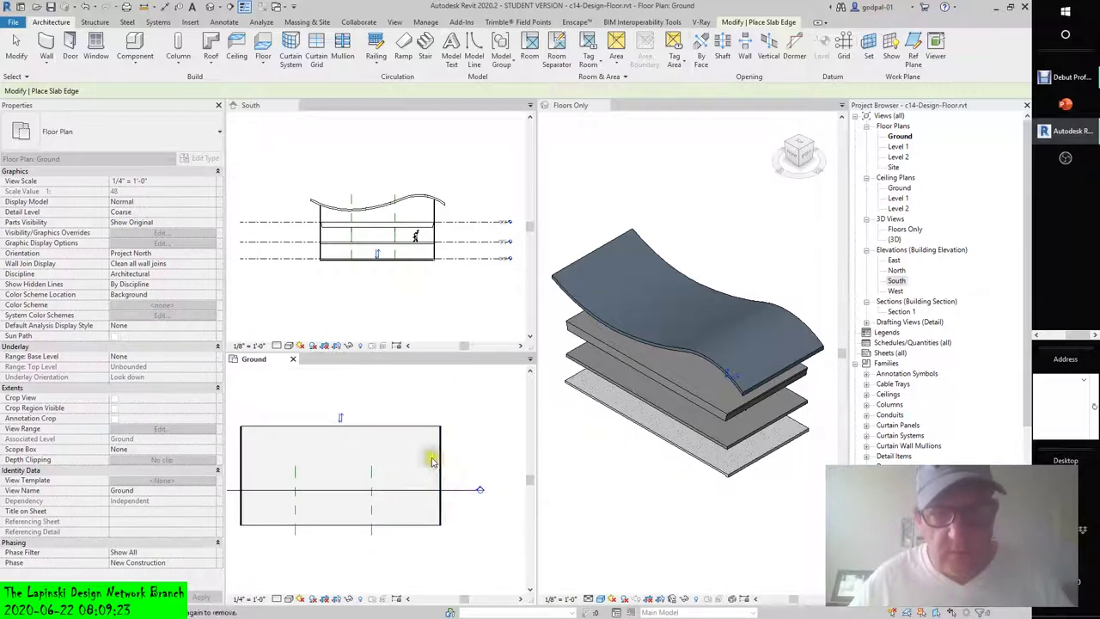
click(327, 431)
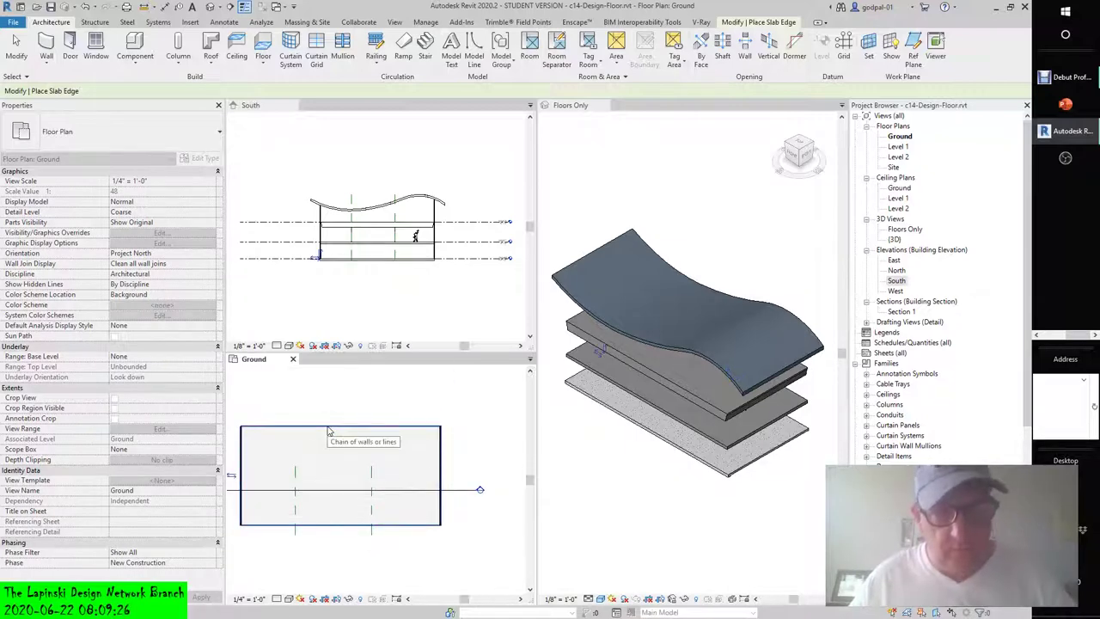
scroll(328, 432, down, 2)
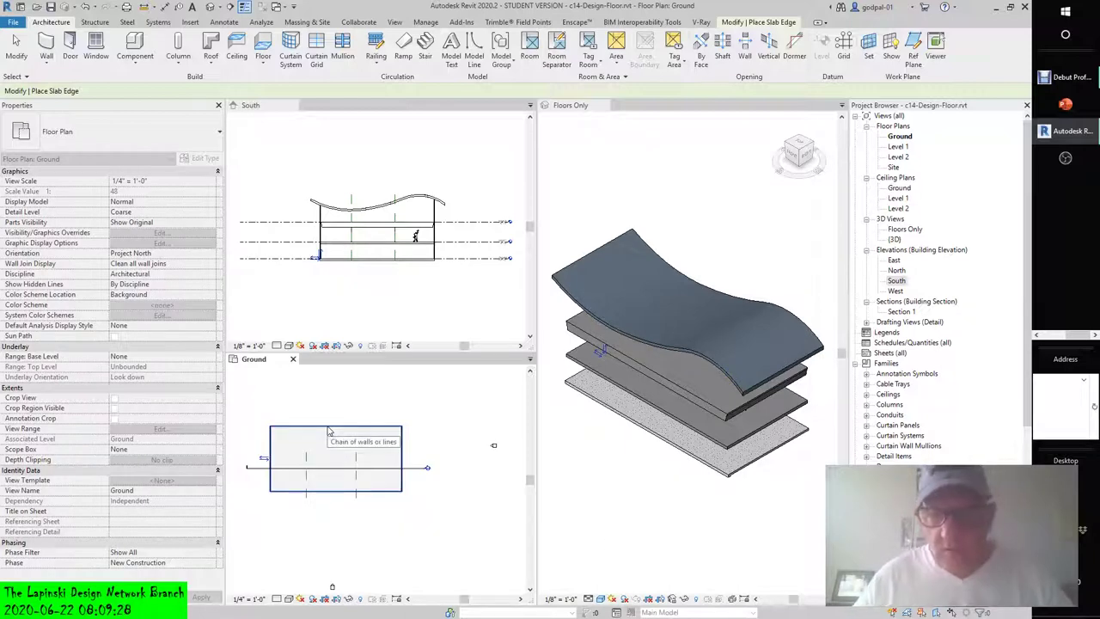
click(400, 457)
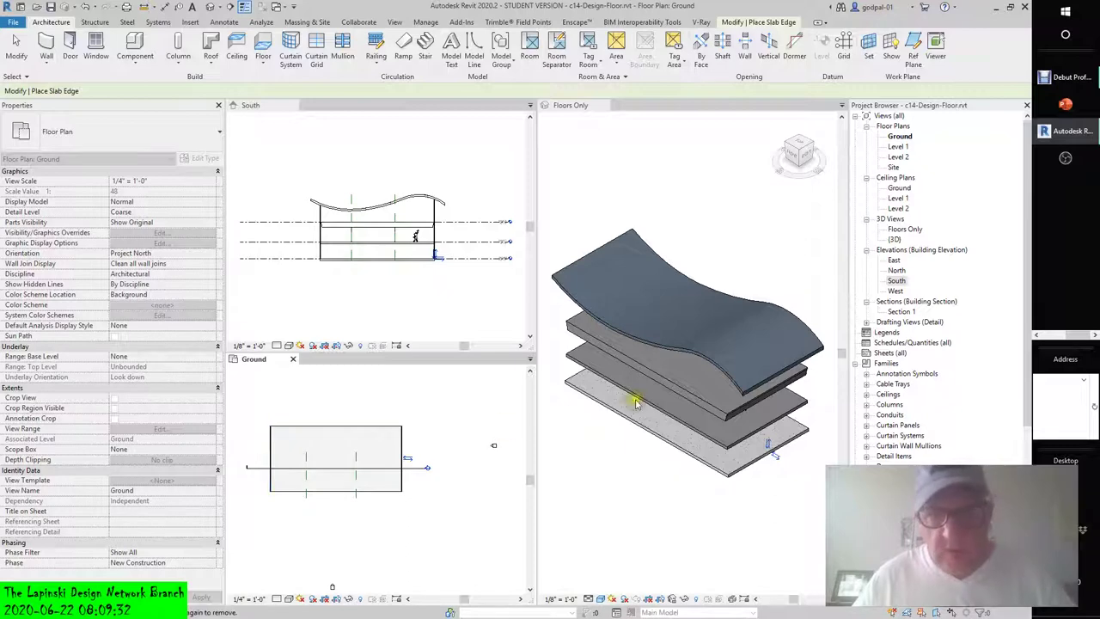
shift+middle_drag(610, 423, 753, 419)
Add slab edges along the bottom floor's front and left edges, then orbit to inspect them
scroll(579, 437, up, 6)
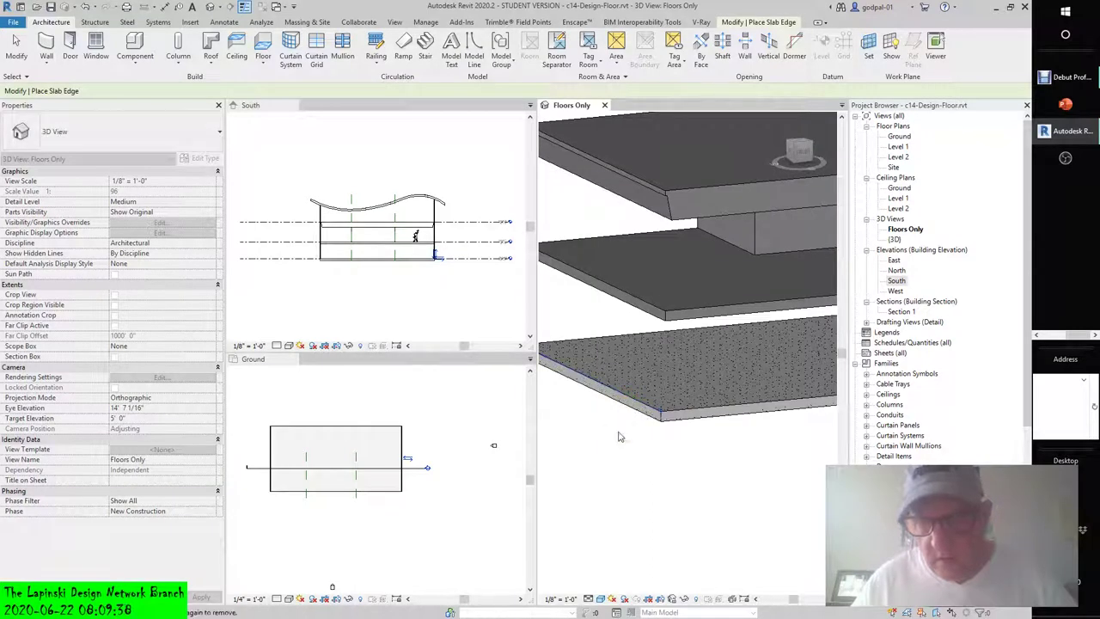
mouse_move(622, 435)
shift+middle_down()
mouse_move(645, 417)
mouse_move(620, 367)
shift+middle_up()
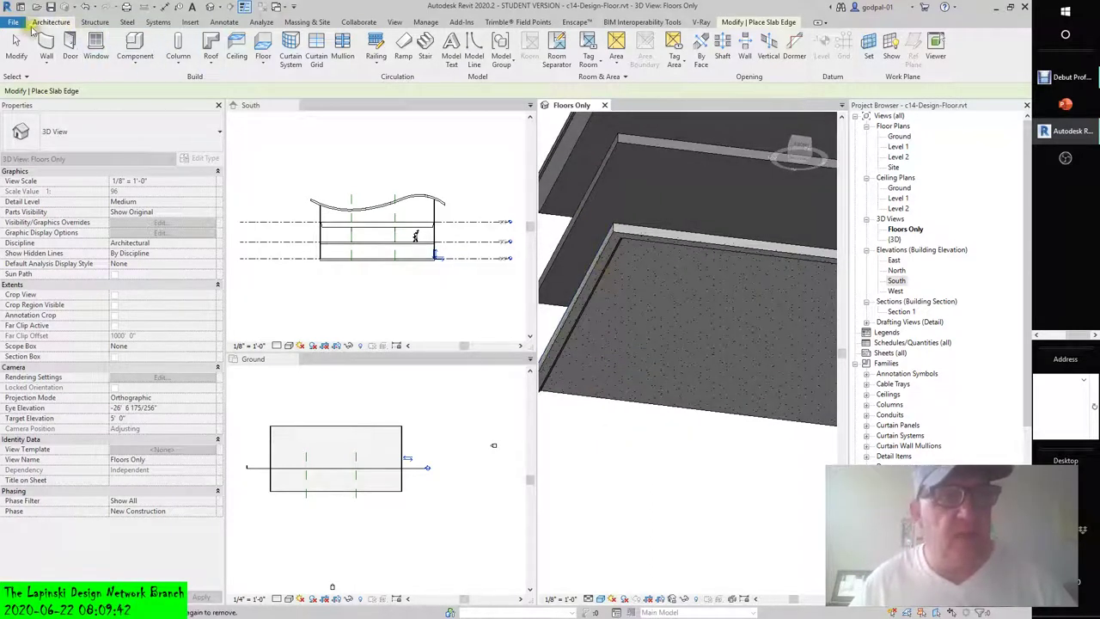
click(22, 39)
shift+middle_drag(666, 430, 690, 440)
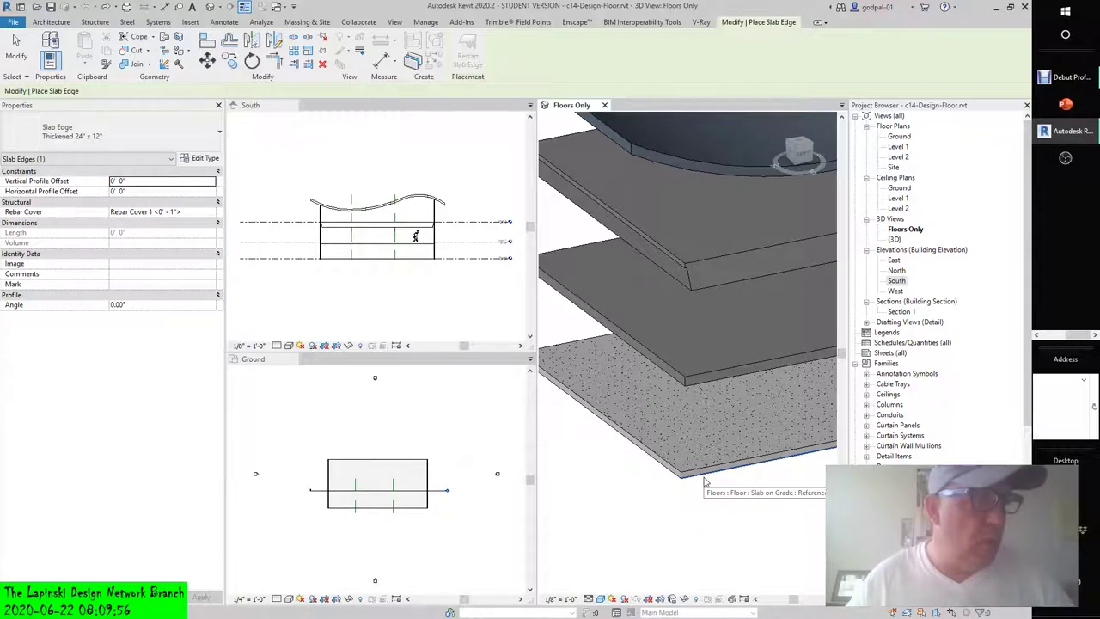
click(705, 481)
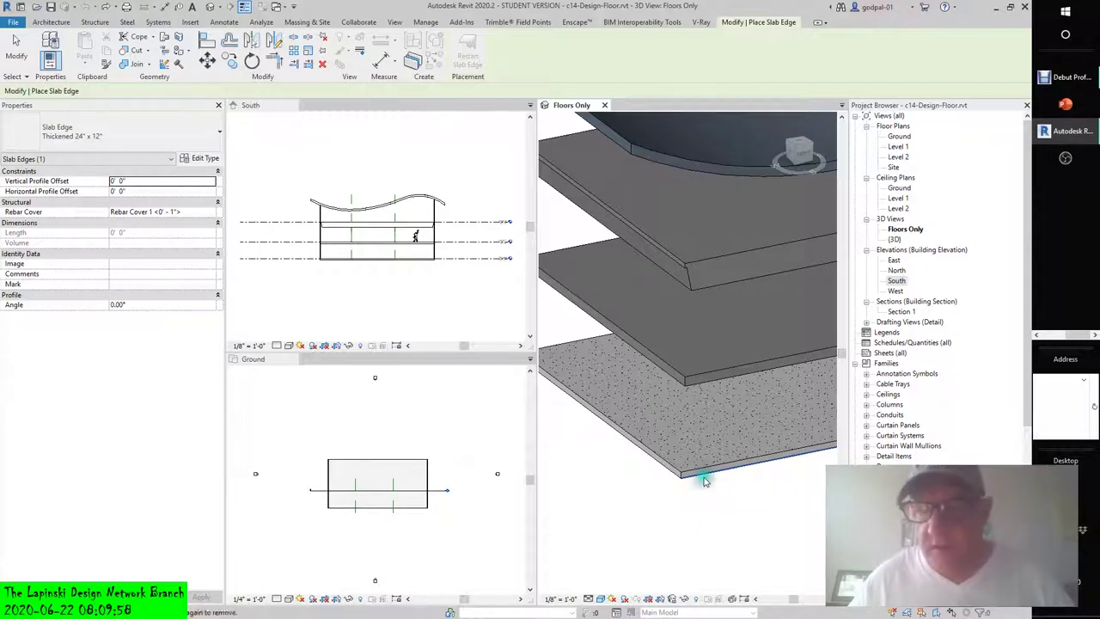
click(655, 461)
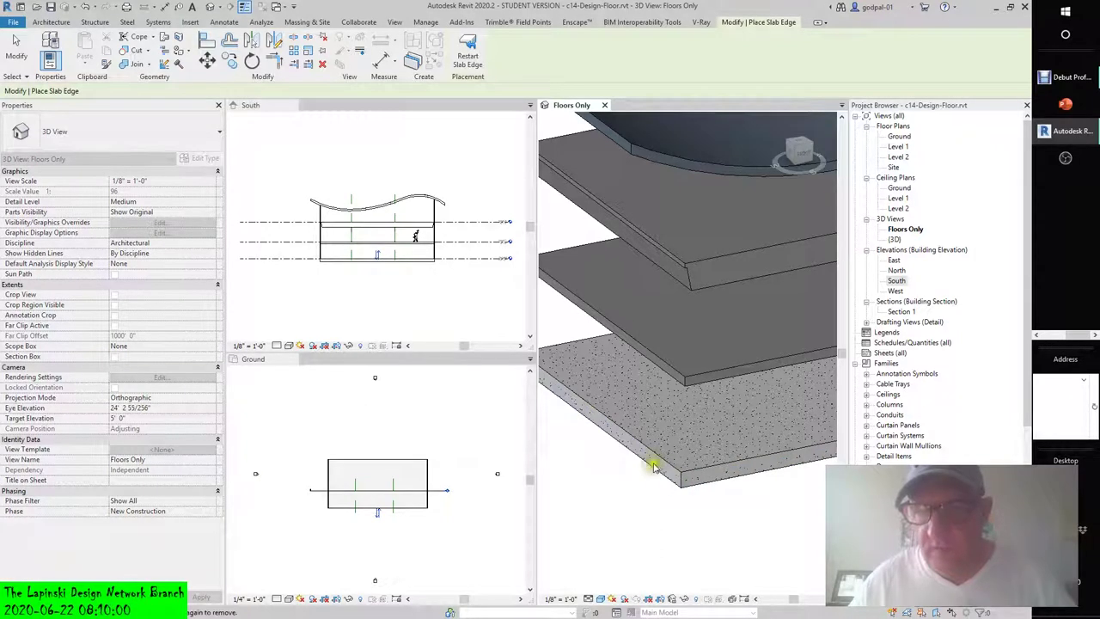
shift+middle_drag(625, 448, 742, 393)
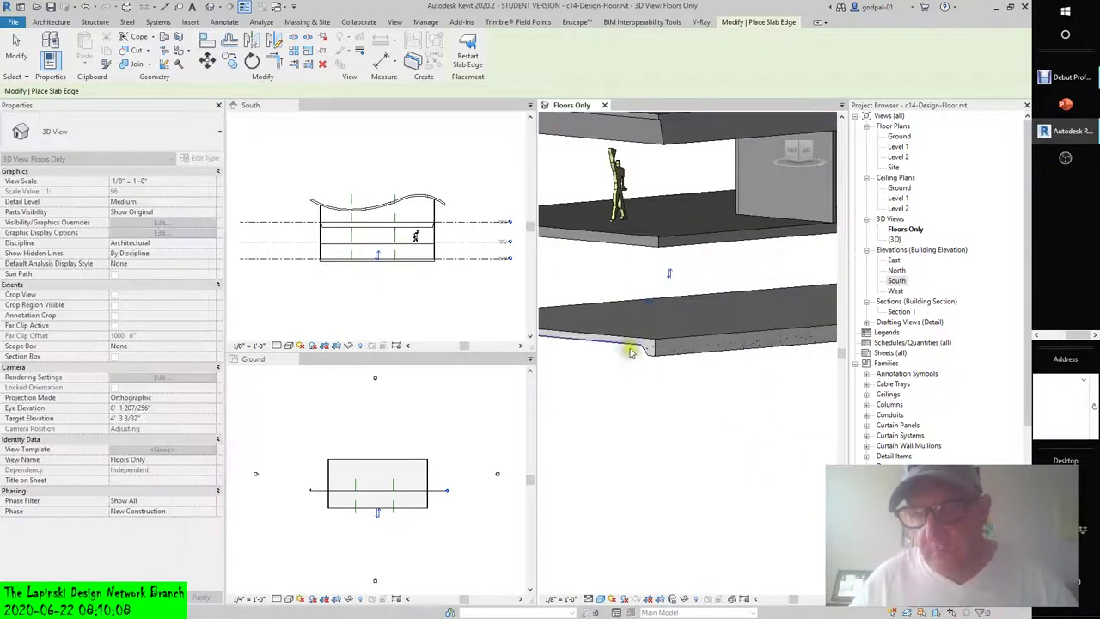
shift+middle_drag(629, 352, 417, 358)
Open Section 1 from the Ground plan and zoom into the slab edge at its bottom-right
click(407, 425)
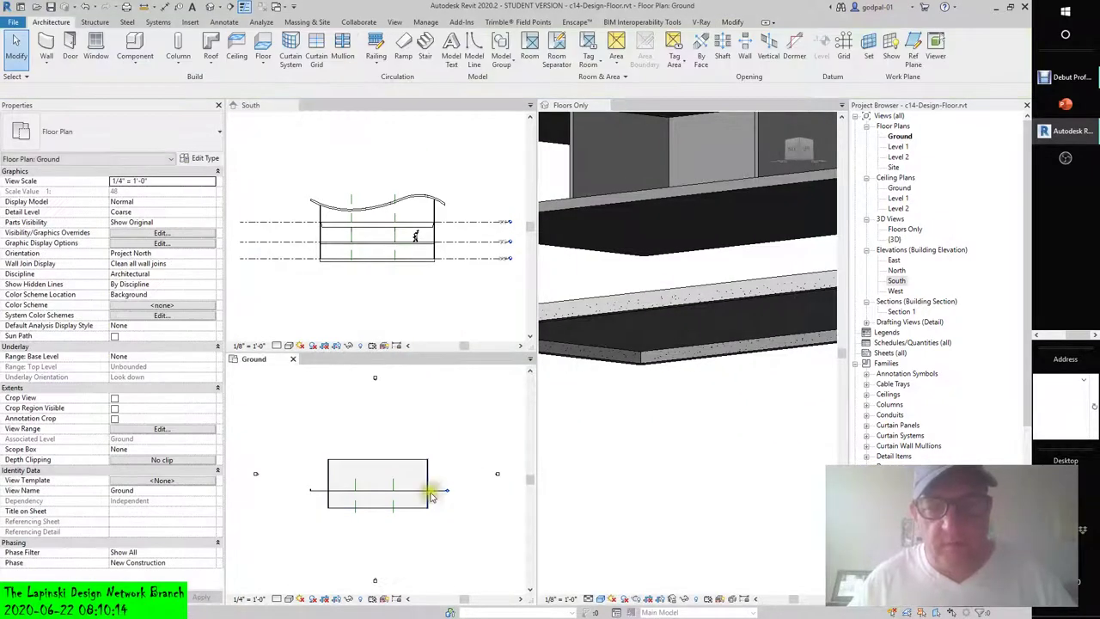
click(432, 492)
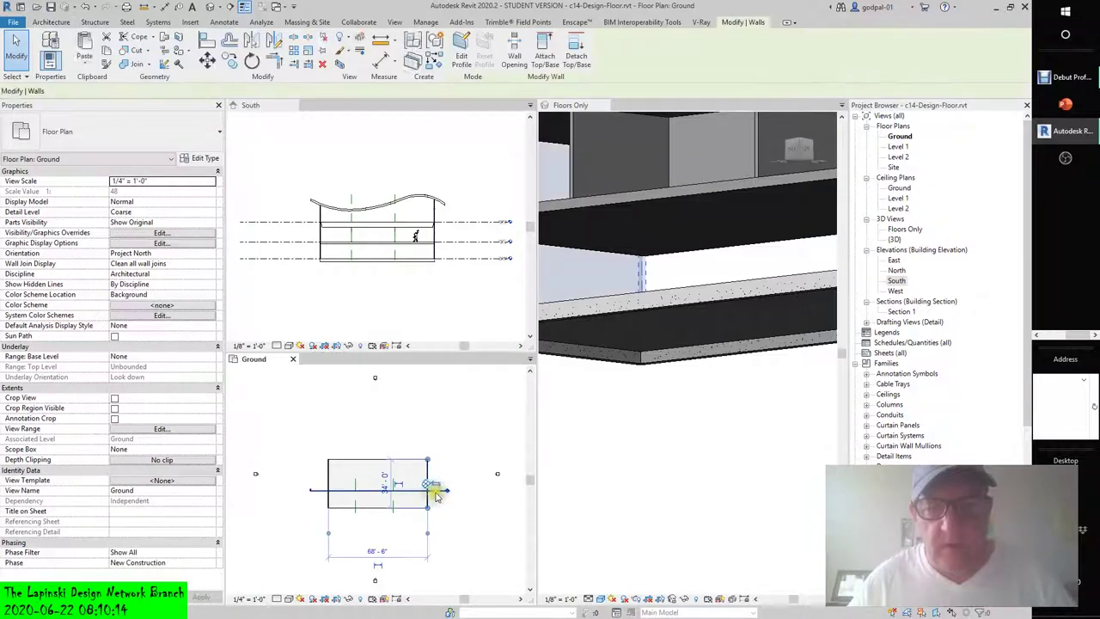
click(316, 491)
right_click(316, 491)
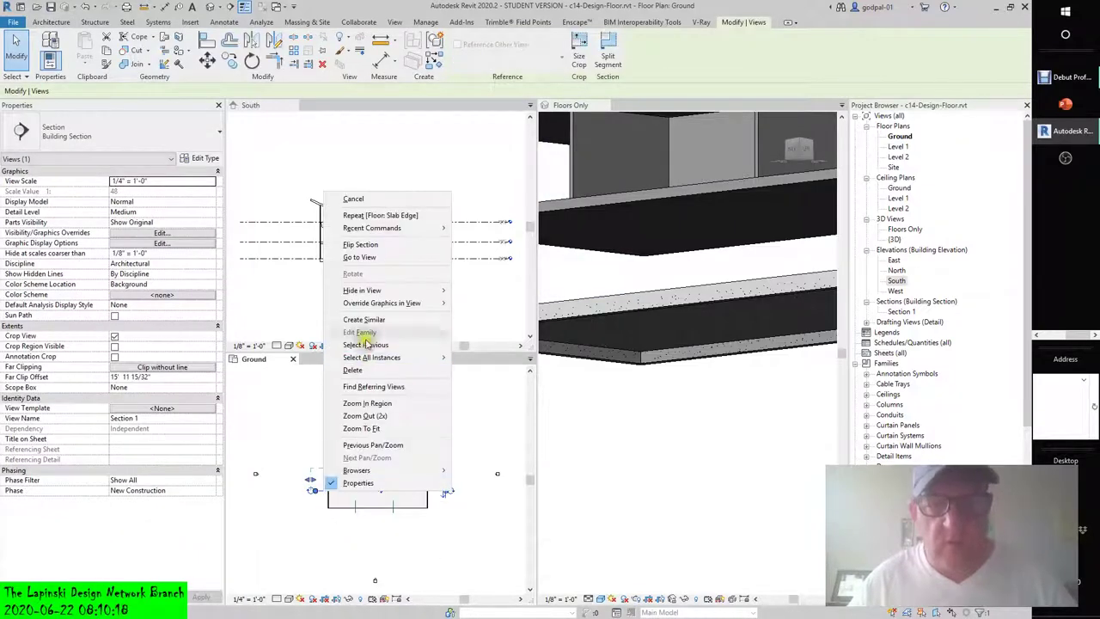
click(361, 258)
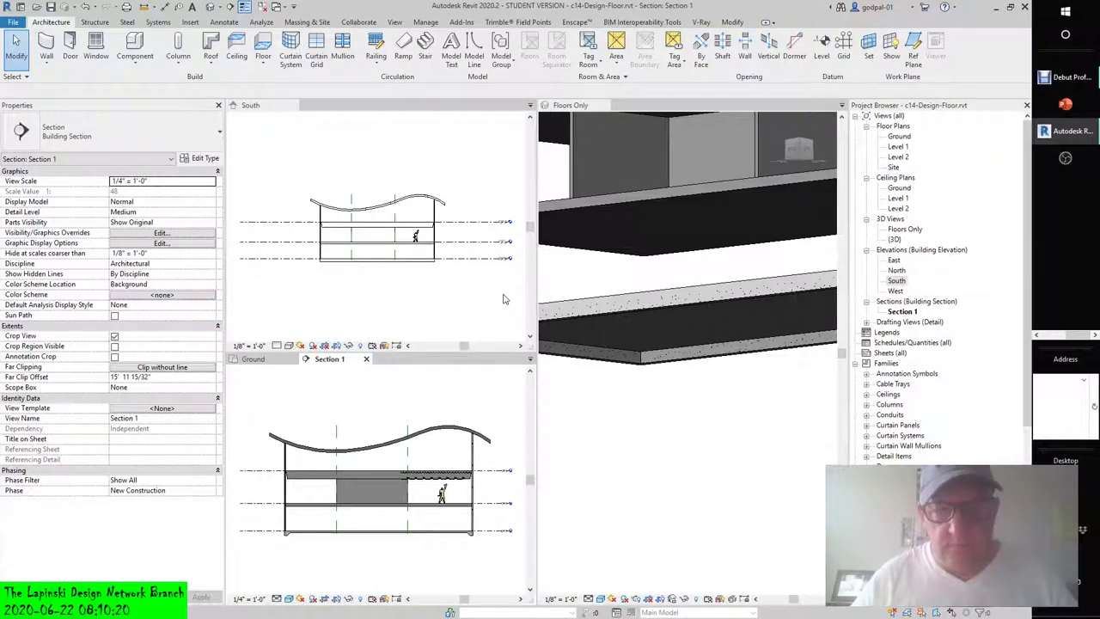
scroll(468, 542, up, 3)
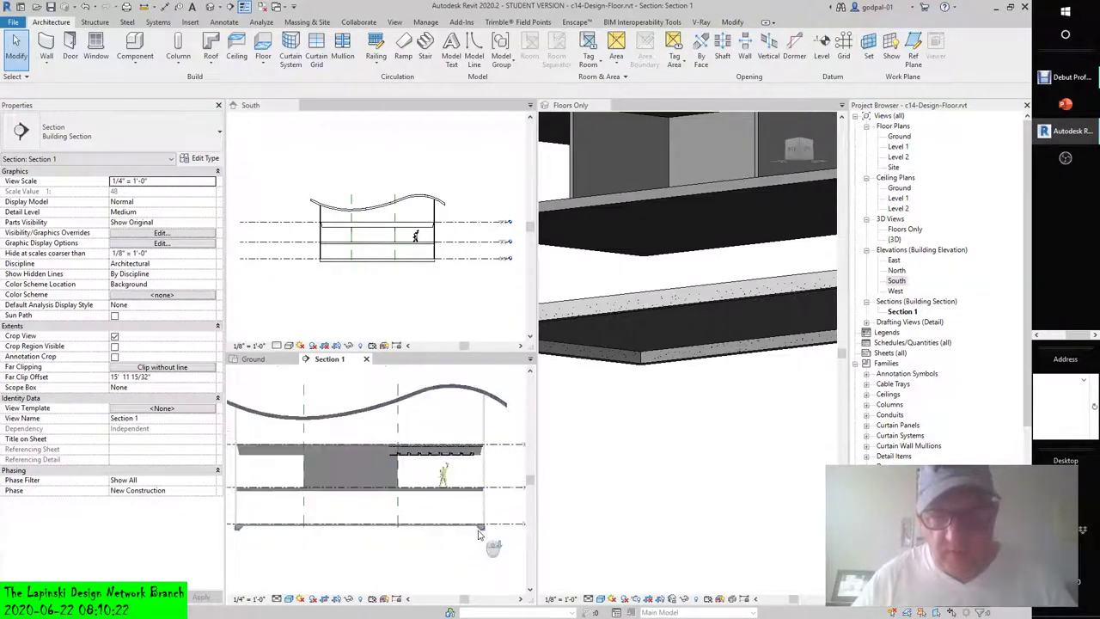
scroll(481, 536, up, 2)
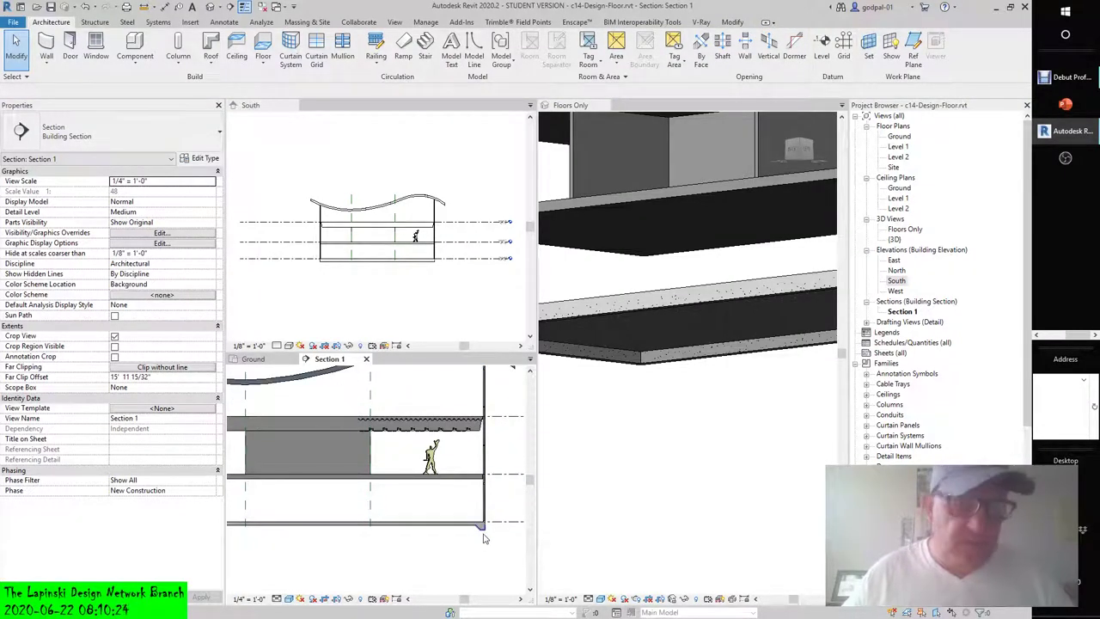
scroll(481, 541, up, 3)
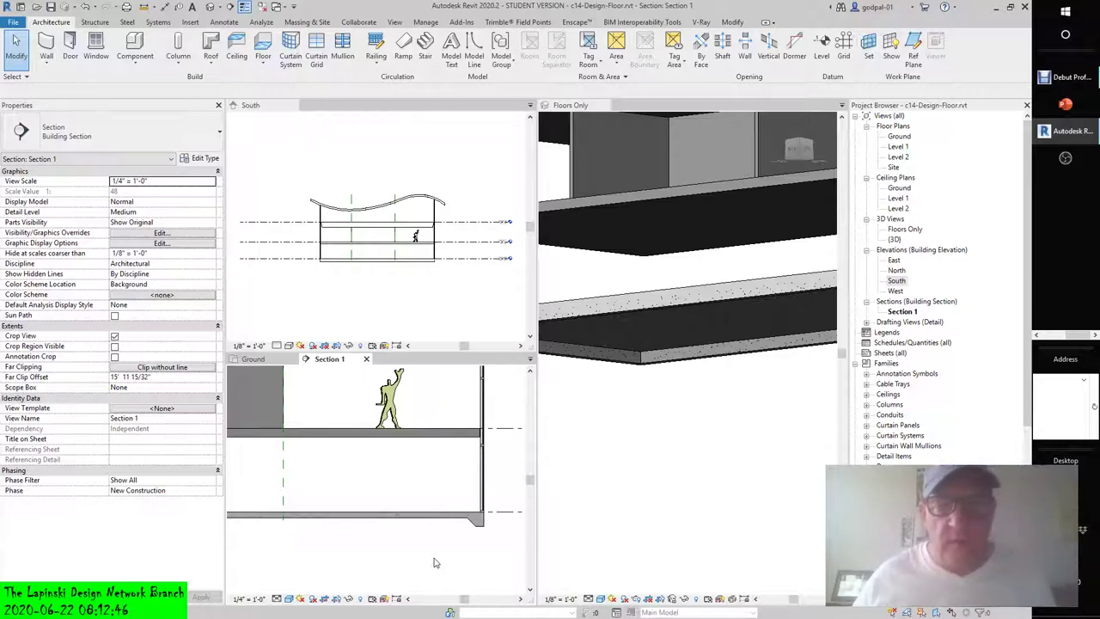
Set the South elevation to Fine detail level and select the Level 2 floor
scroll(415, 254, up, 5)
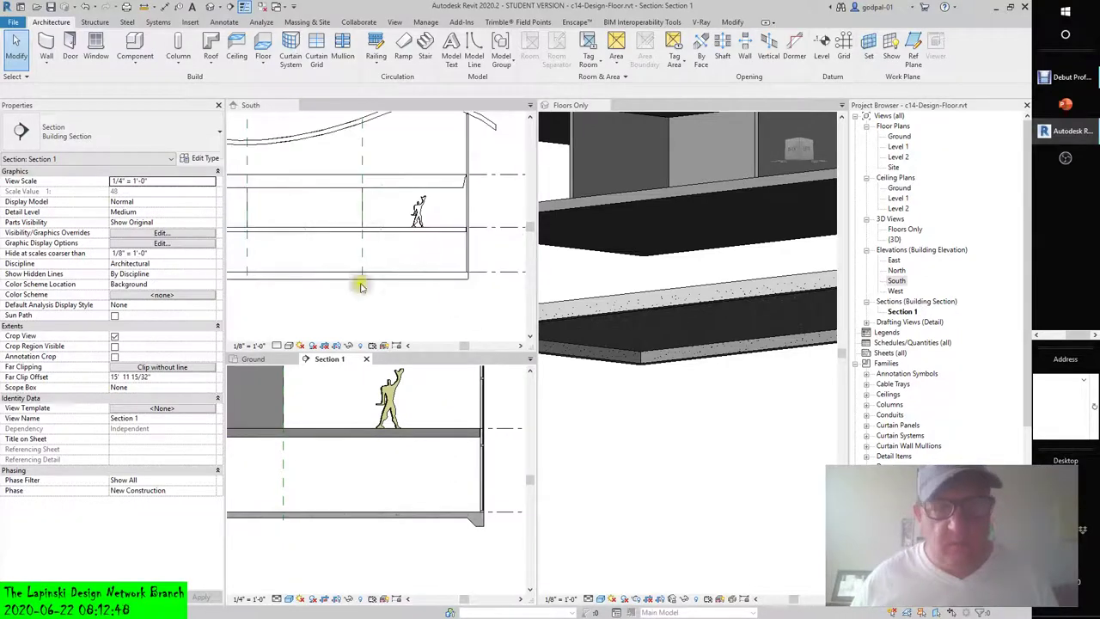
click(277, 344)
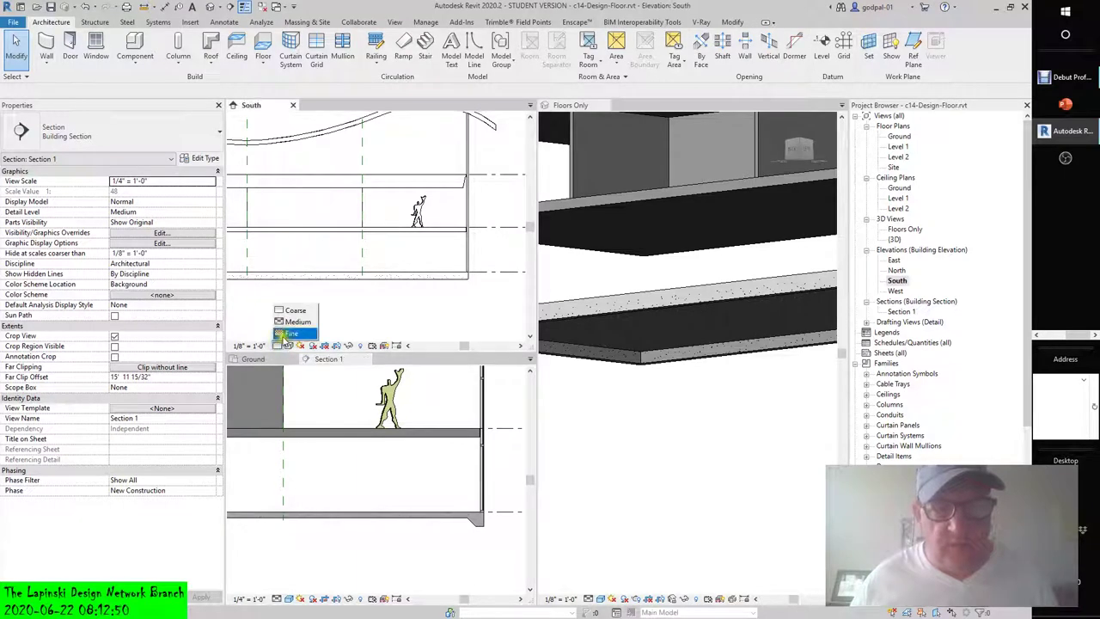
click(286, 333)
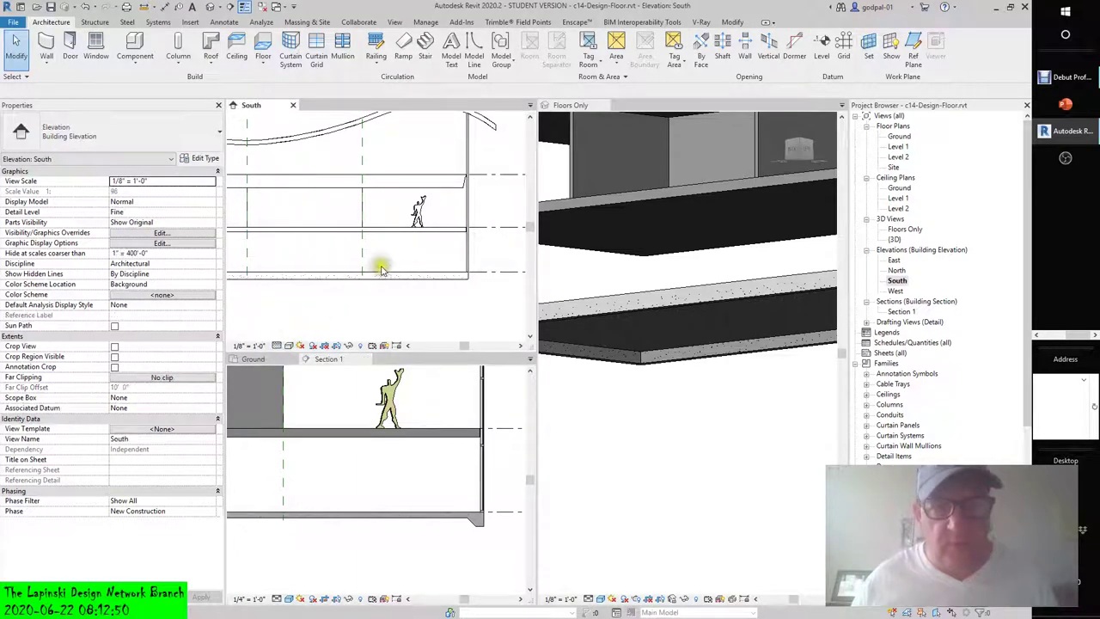
click(278, 345)
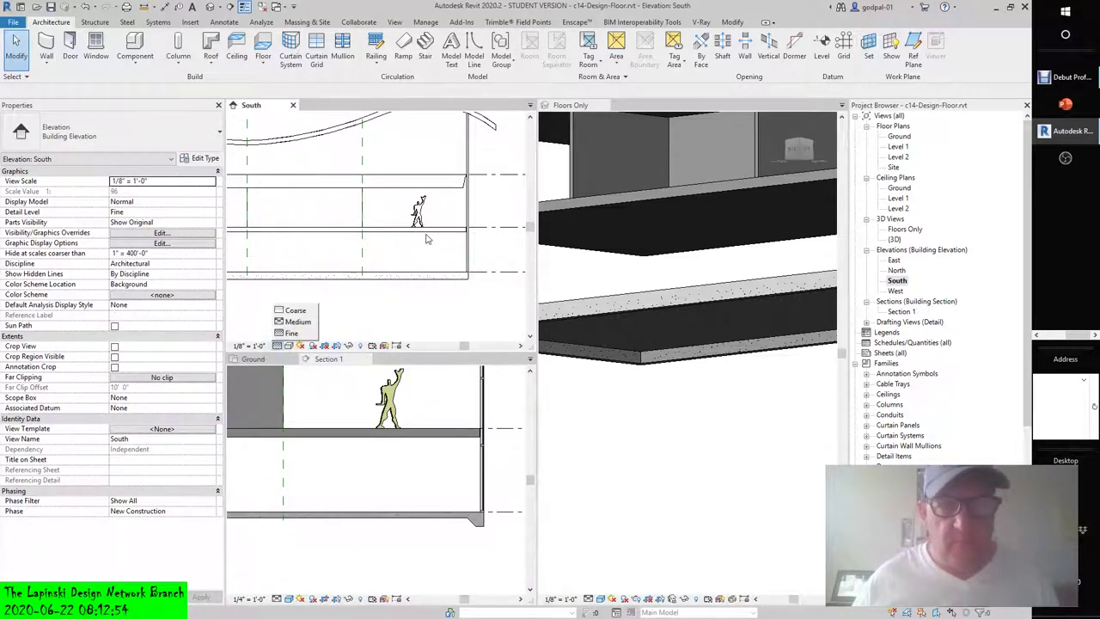
scroll(434, 208, up, 5)
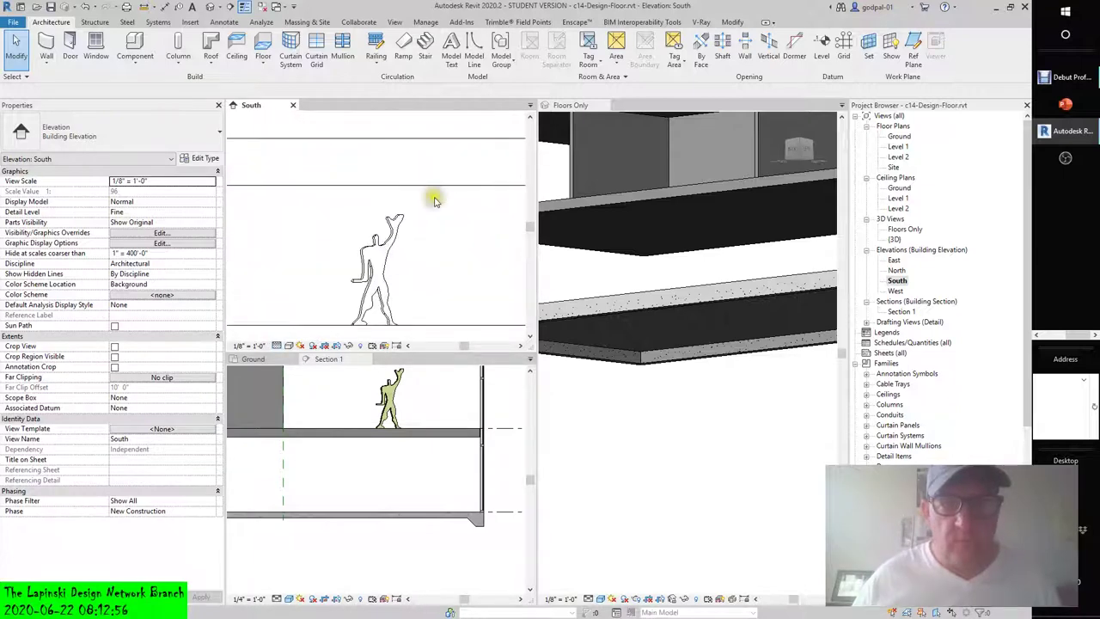
click(422, 185)
scroll(441, 221, down, 3)
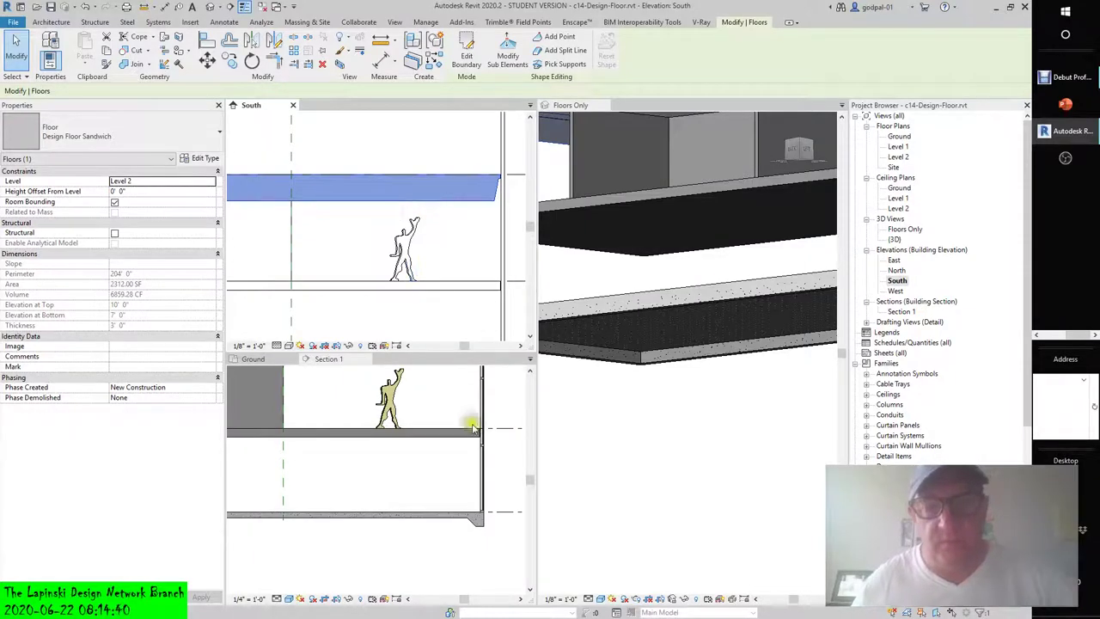
Change the Level 1 floor from Generic - 12" to the Design Floor Sandwich type
click(391, 479)
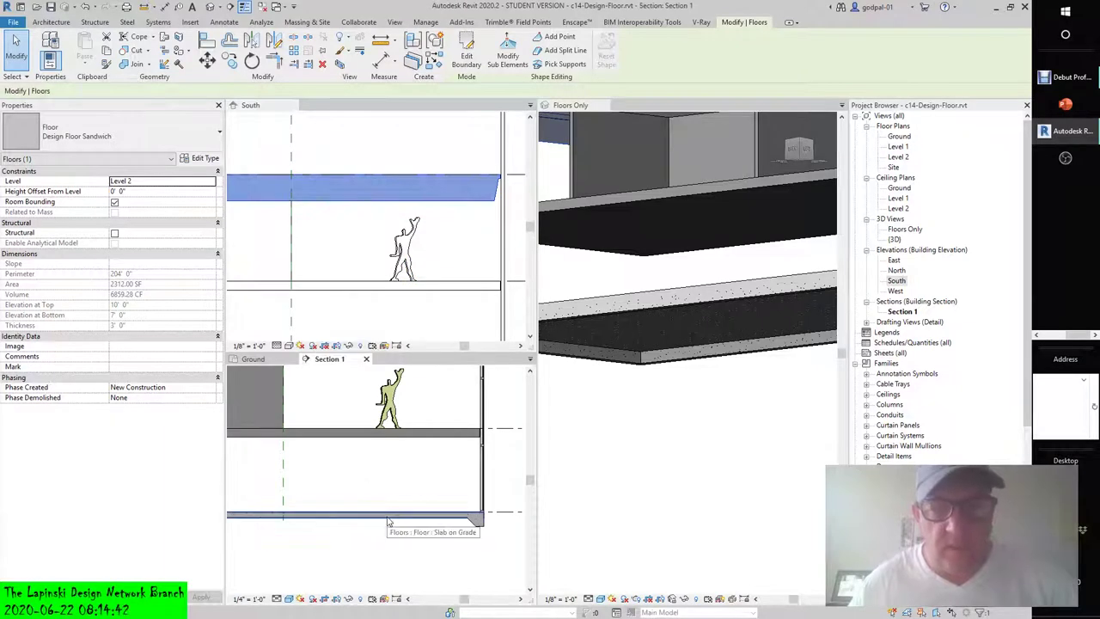
click(644, 458)
scroll(339, 246, down, 5)
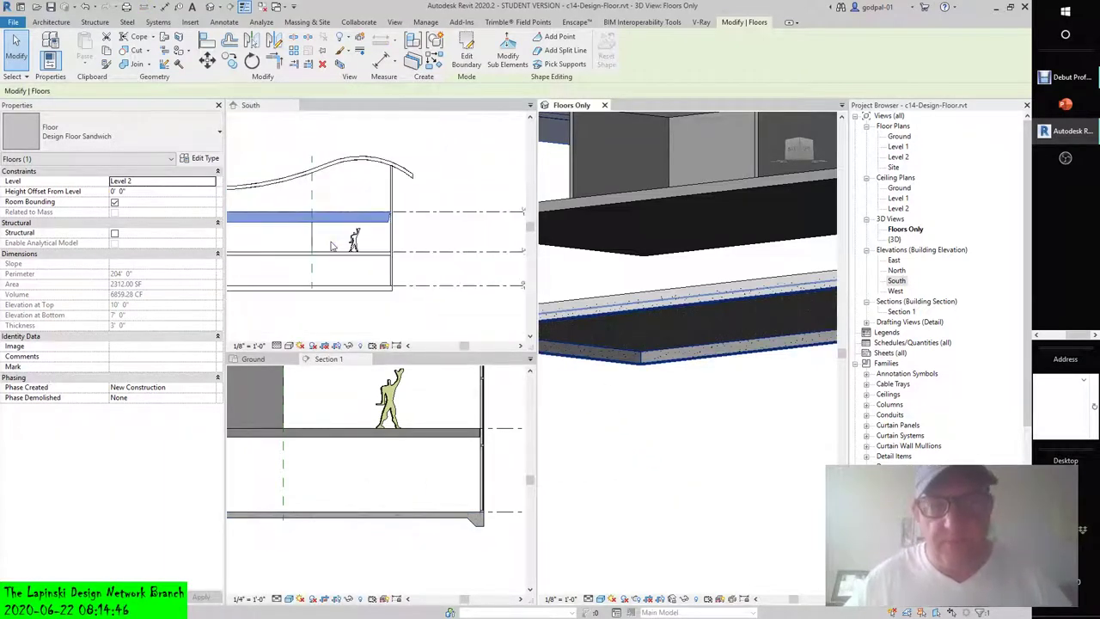
scroll(364, 268, up, 4)
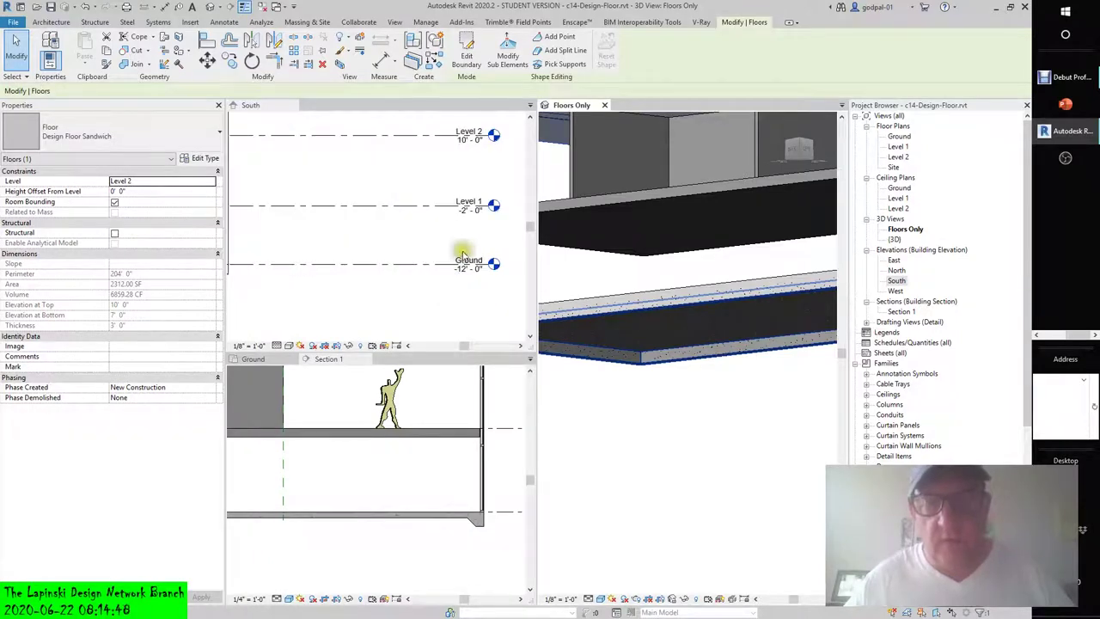
middle_drag(384, 235, 467, 246)
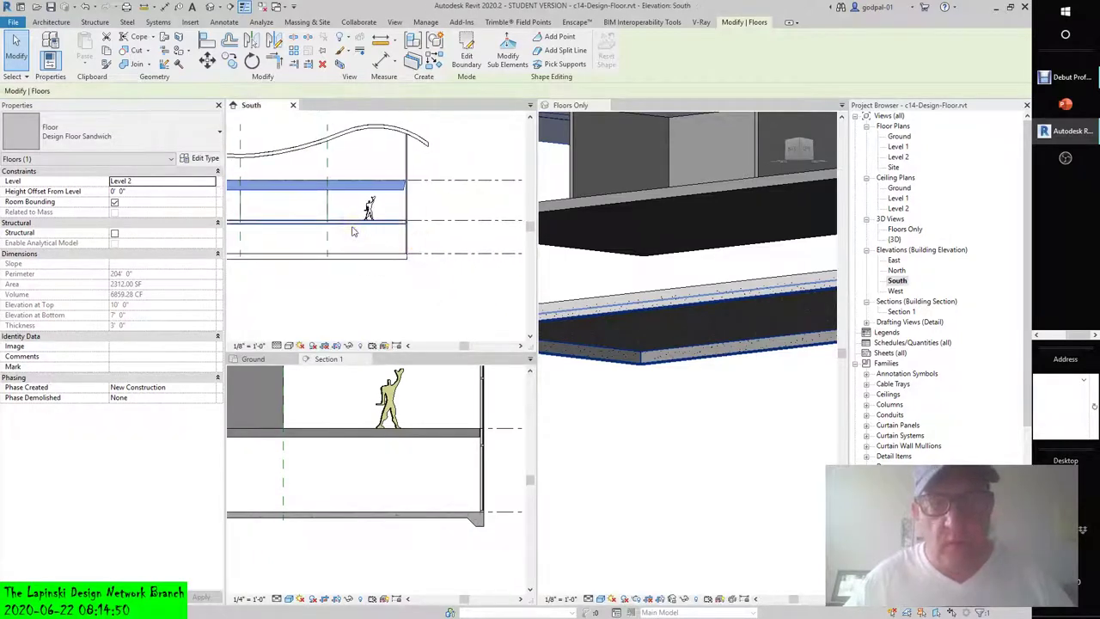
click(352, 230)
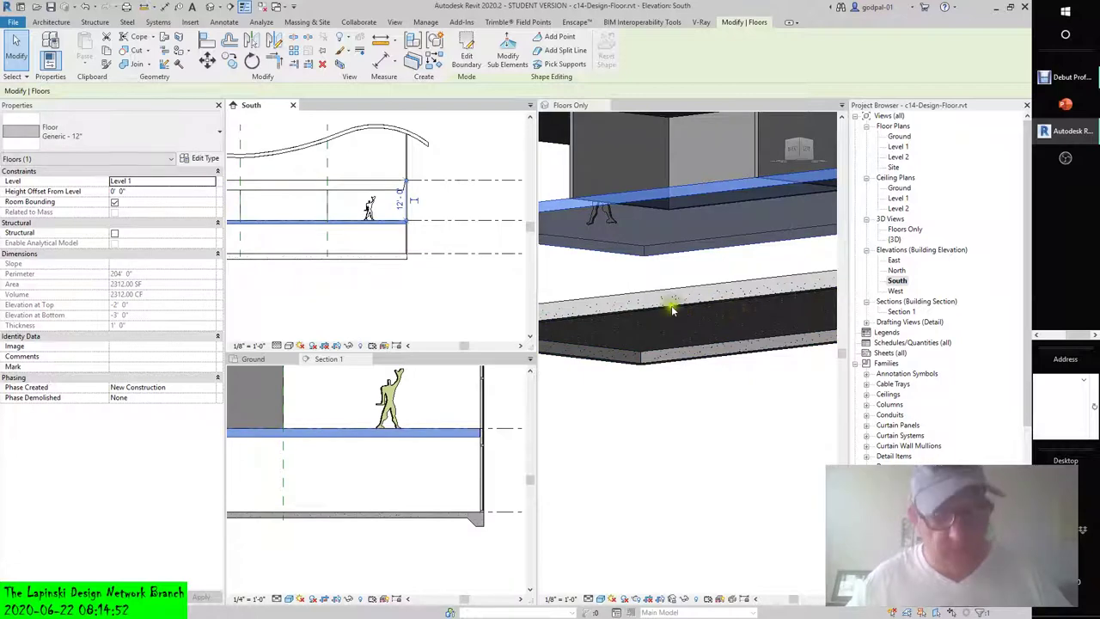
mouse_move(658, 300)
shift+middle_down()
mouse_move(663, 315)
mouse_move(742, 324)
mouse_move(717, 338)
mouse_move(810, 324)
mouse_move(622, 284)
mouse_move(714, 260)
mouse_move(753, 273)
mouse_move(926, 253)
mouse_move(791, 259)
mouse_move(773, 245)
shift+middle_up()
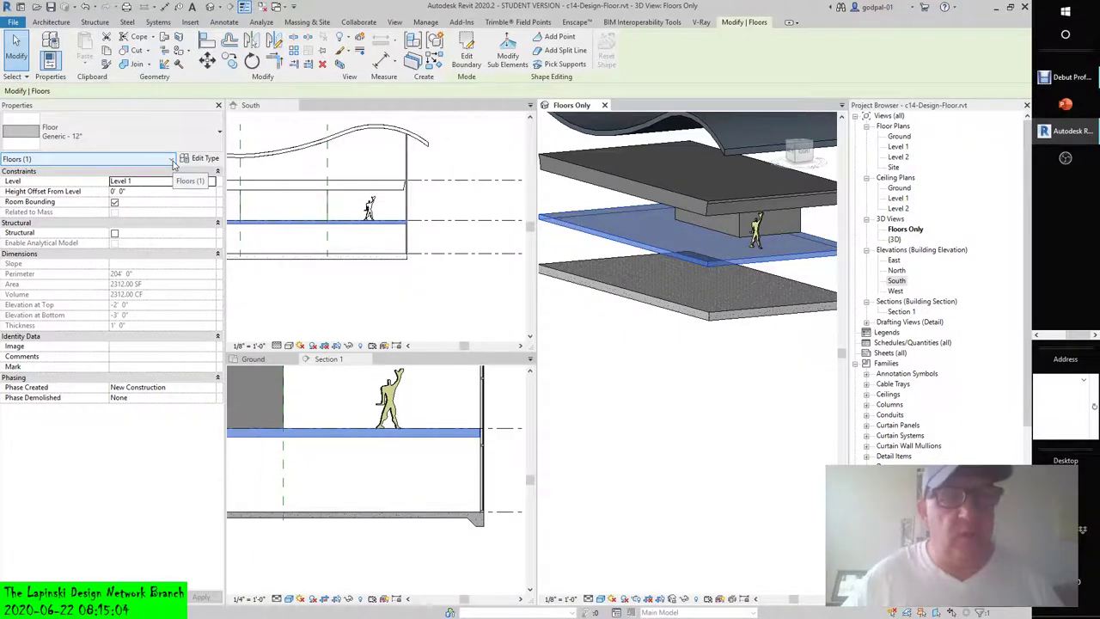
click(215, 140)
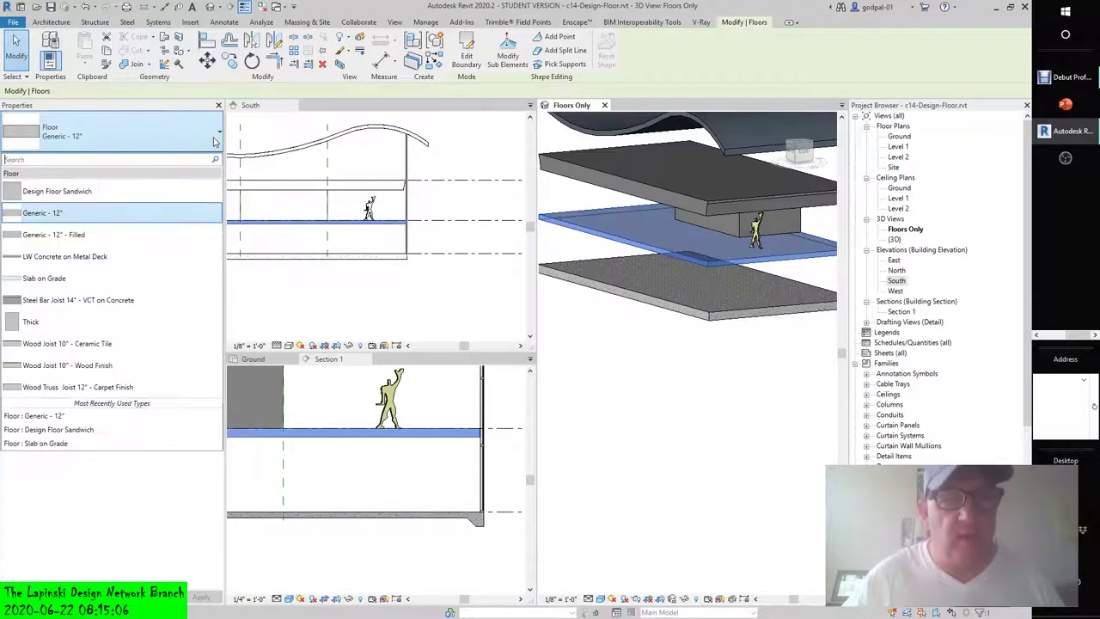
click(70, 210)
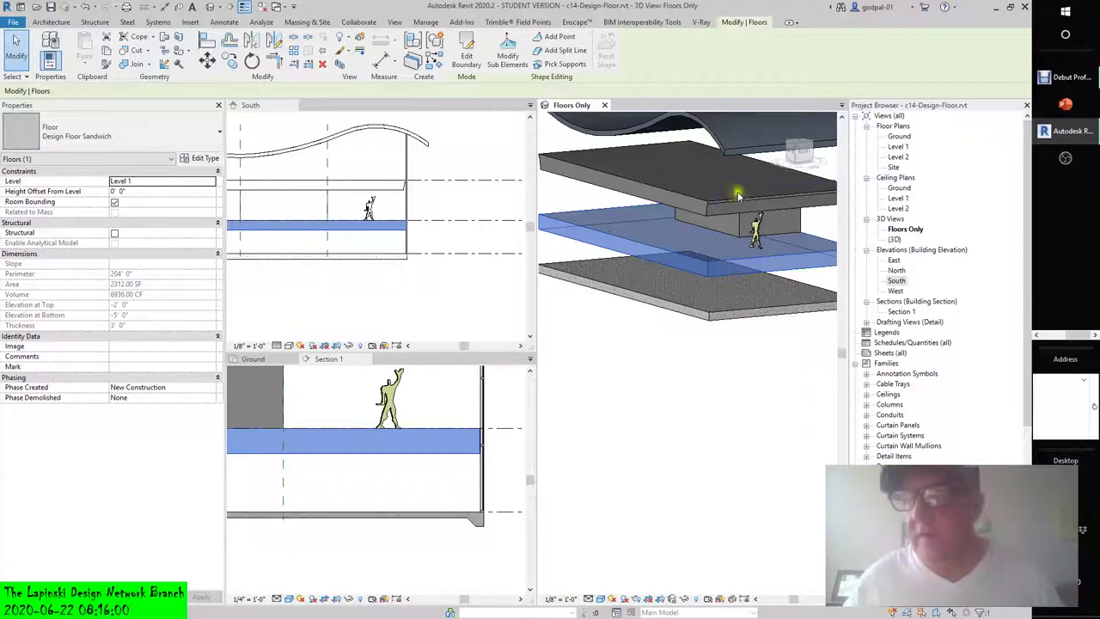
Zoom the 3D view out to all floor slabs and start a Model In-Place component
shift+middle_drag(828, 277, 785, 121)
click(780, 120)
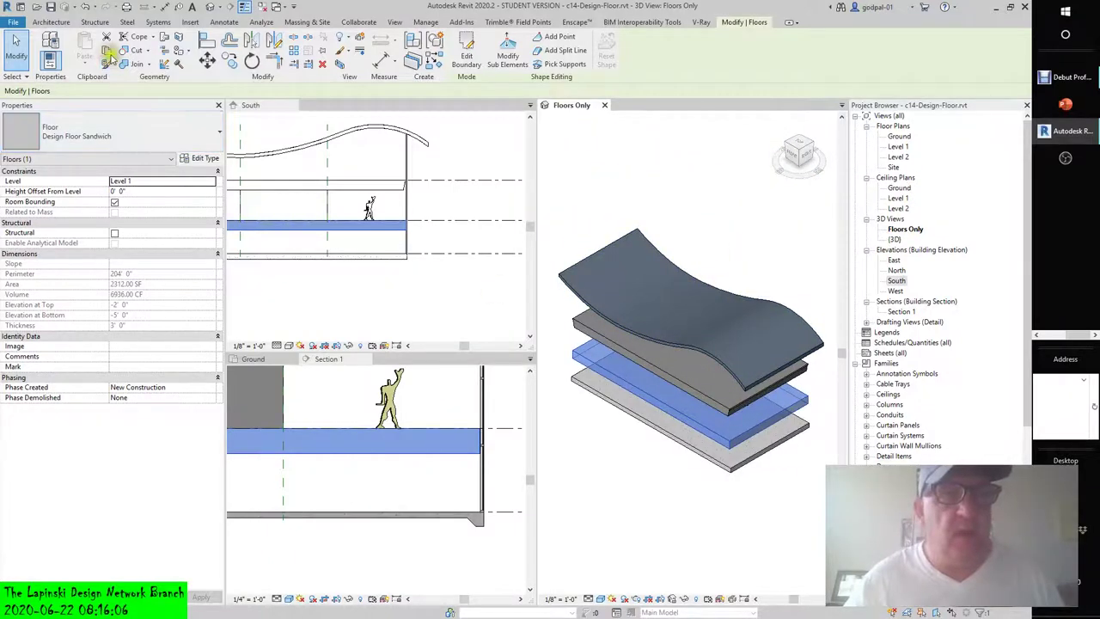
click(51, 21)
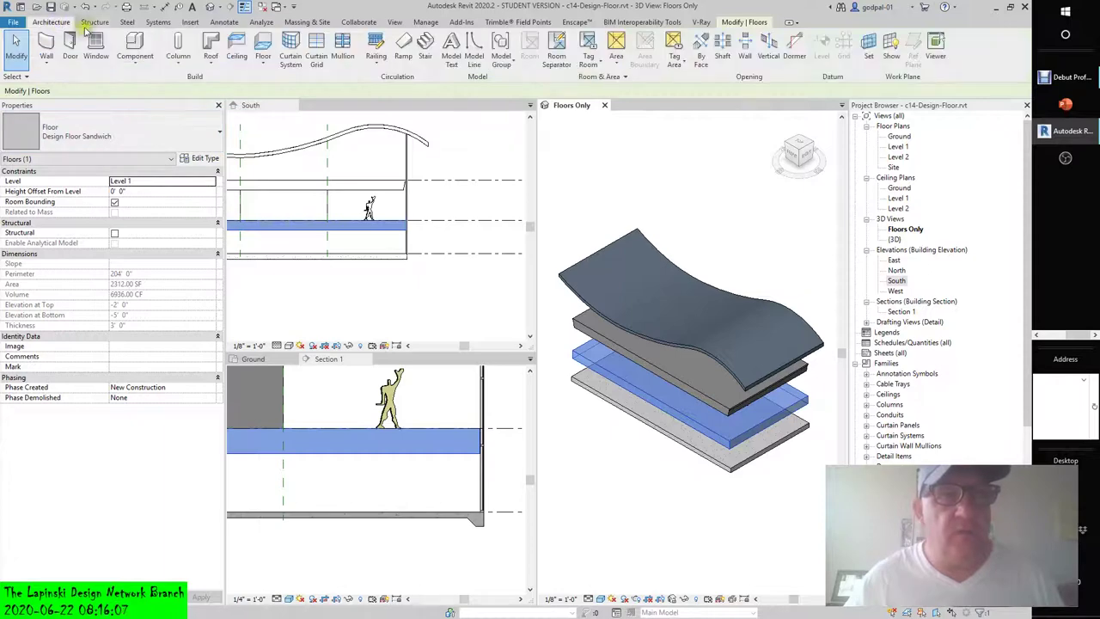
click(135, 59)
click(144, 105)
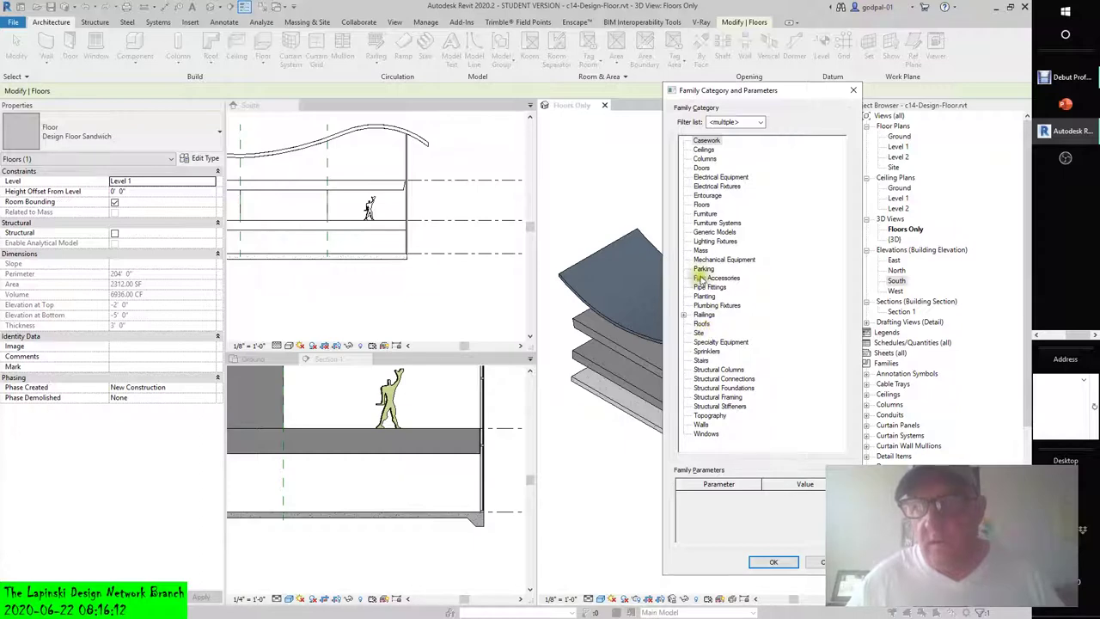
Choose Floors as the in-place family category and name it 'Floor Edge-L1'
click(700, 222)
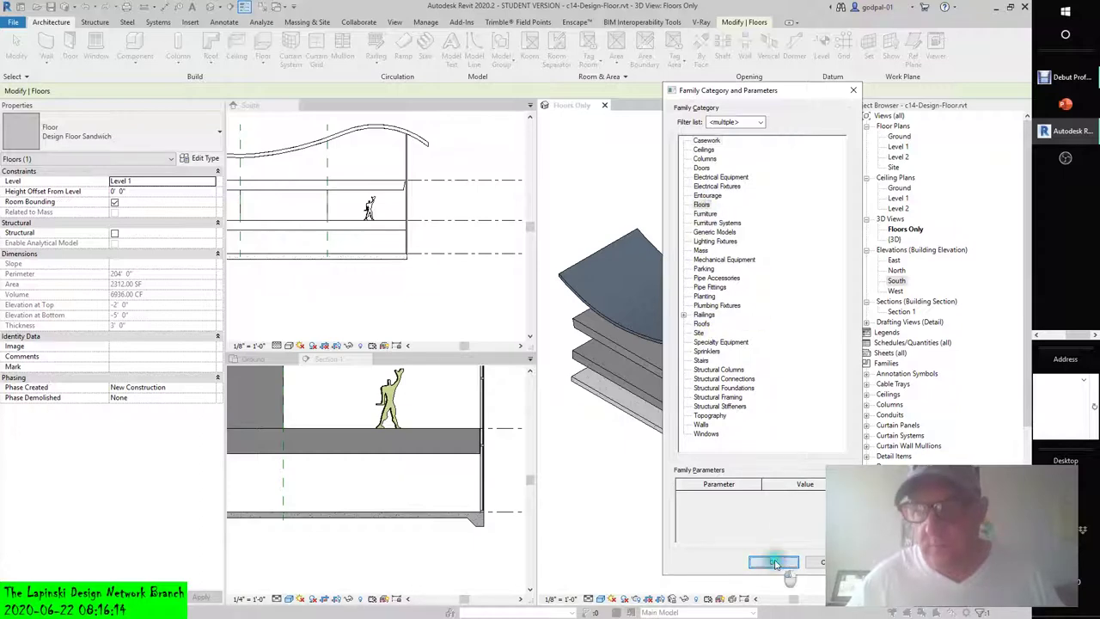
click(775, 560)
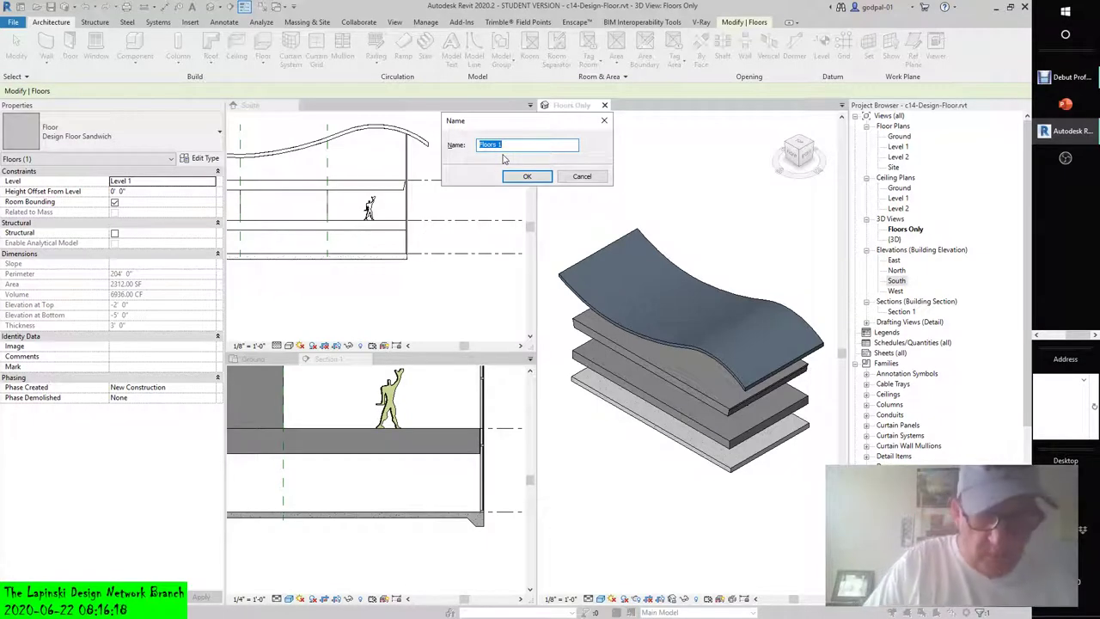
text(Floor )
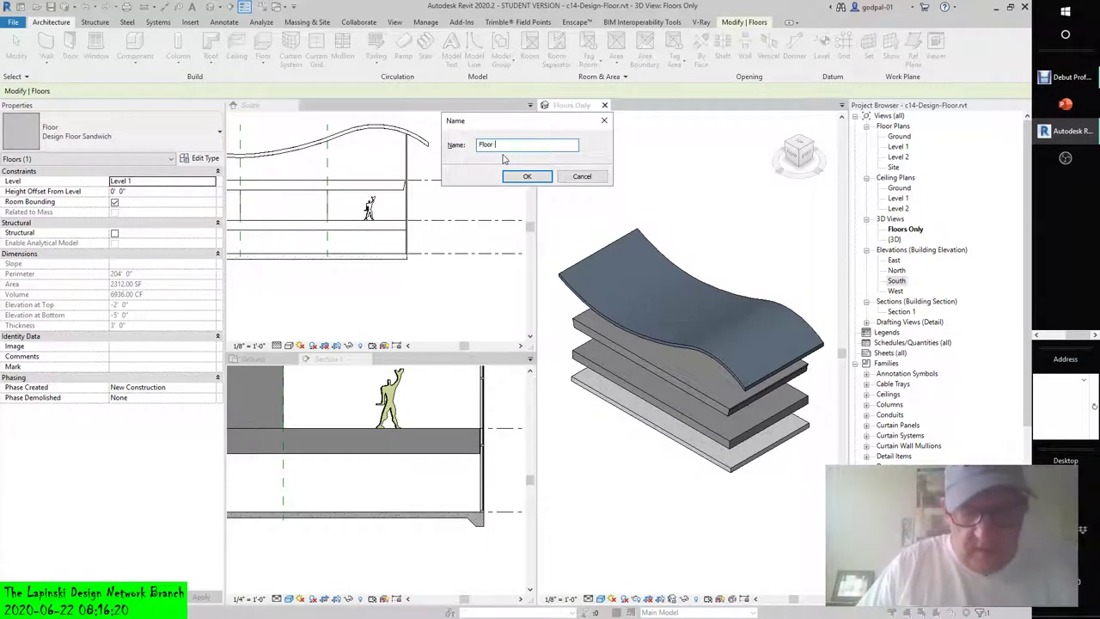
text(Edge)
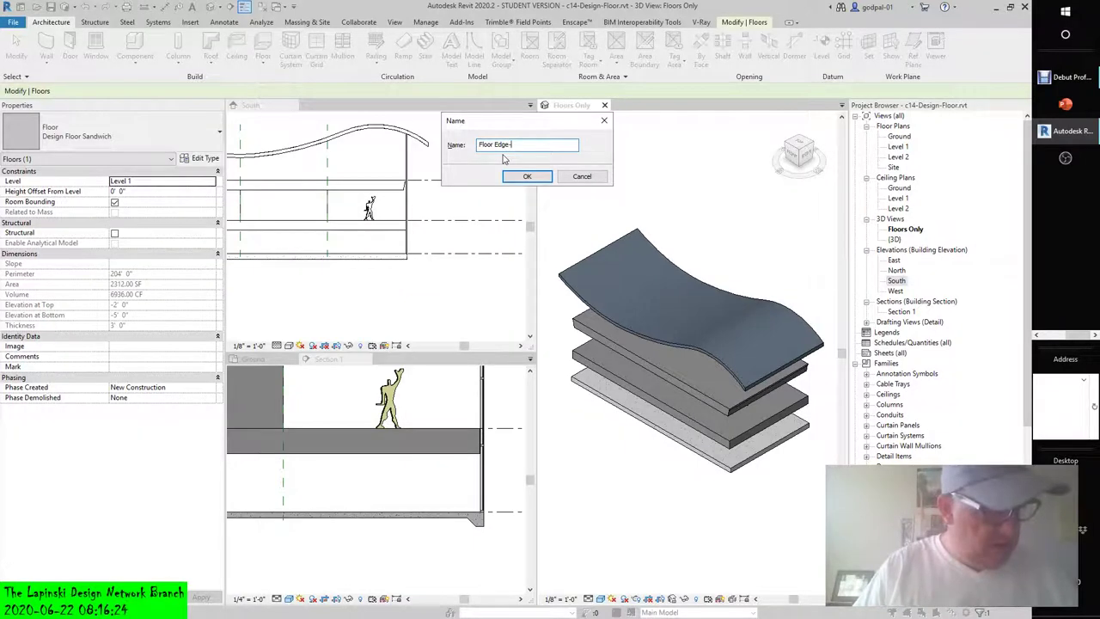
text(-L)
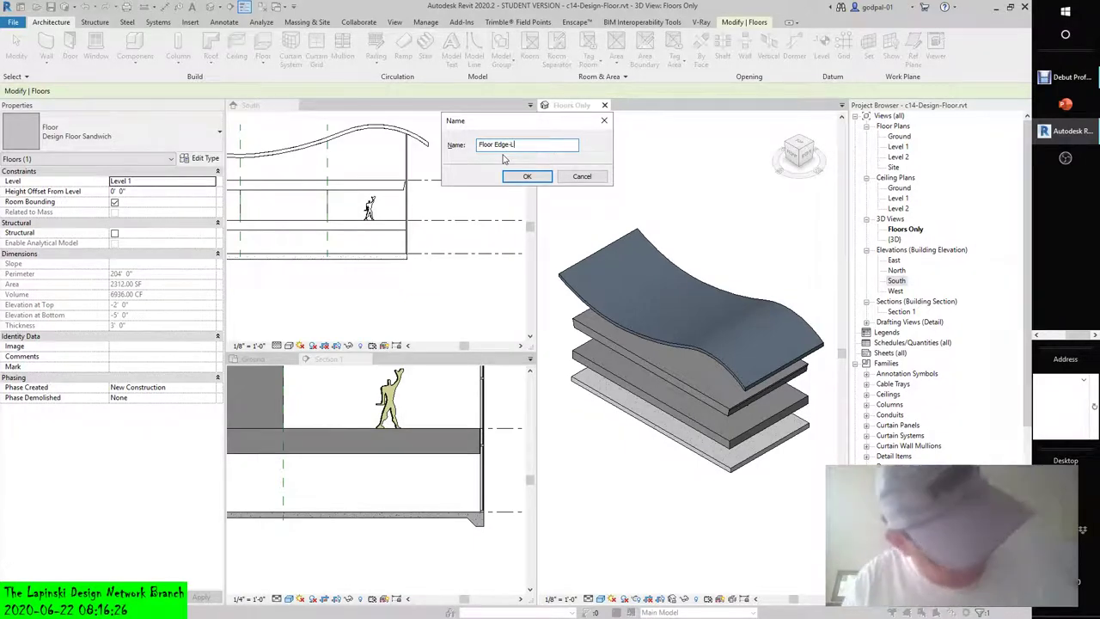
text(1)
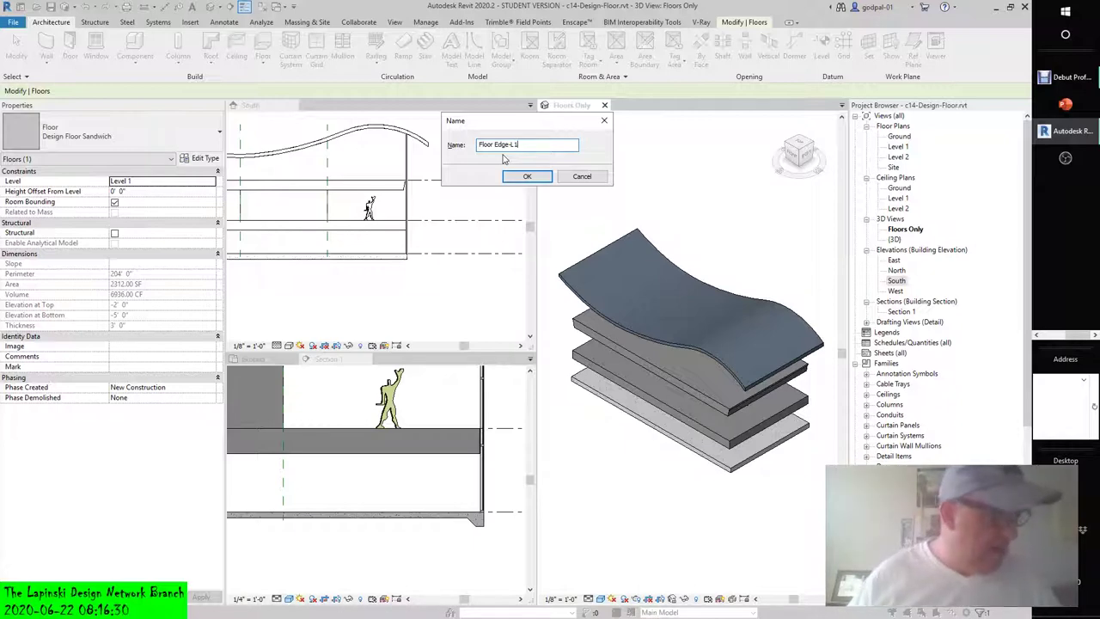
Confirm the Floor Edge-L1 family name and bring up the Void Forms list
click(526, 177)
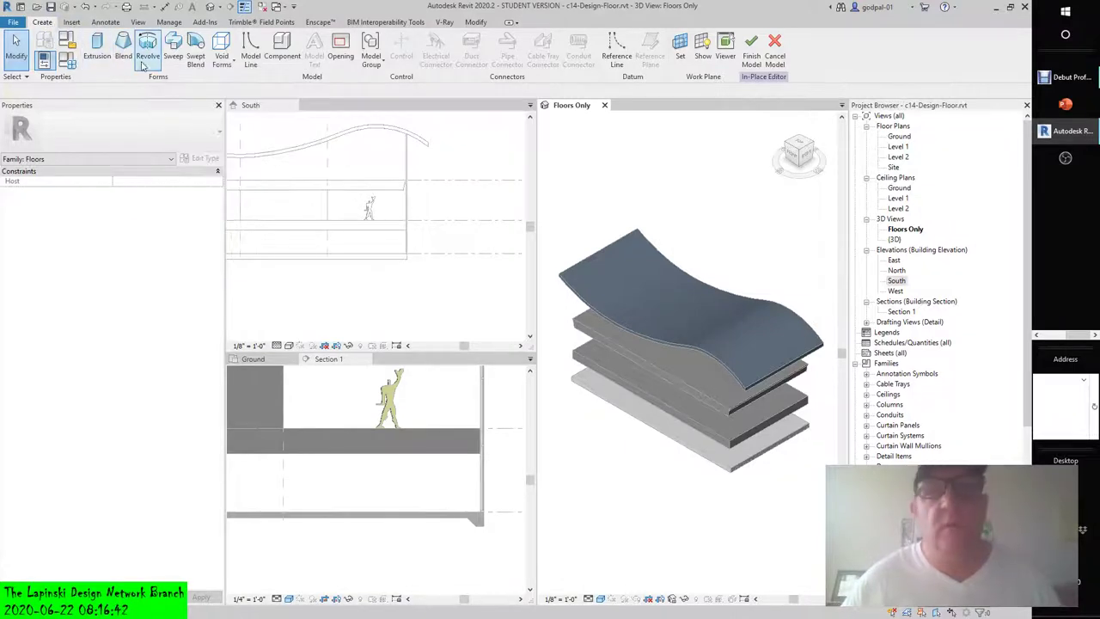
click(233, 64)
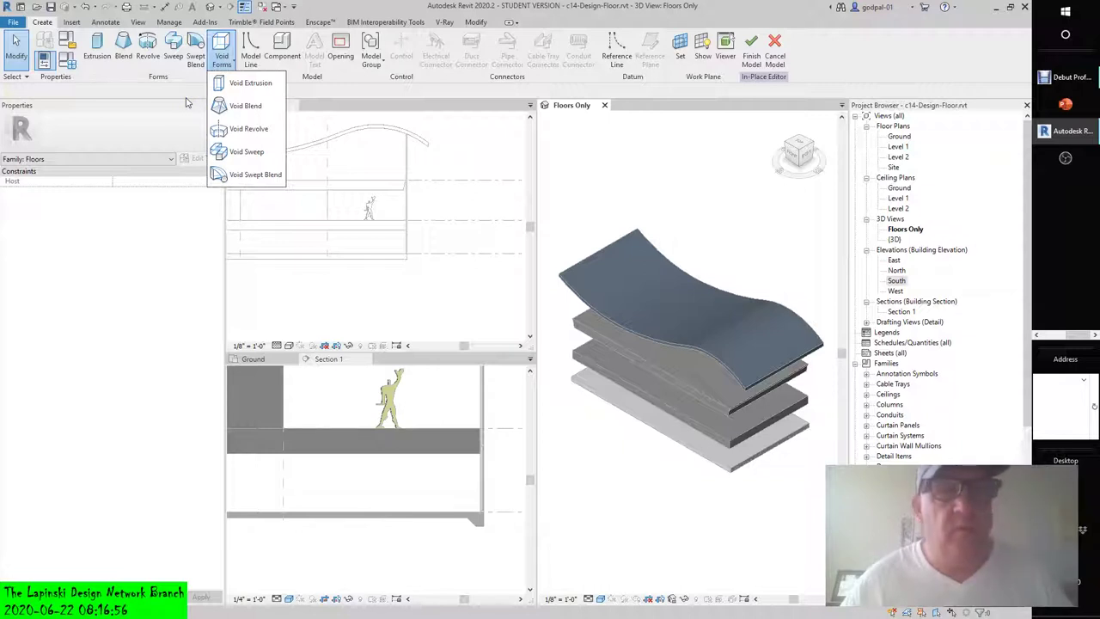
Start a void sweep using Pick Path and orbit to a near-front view of the slabs
click(246, 152)
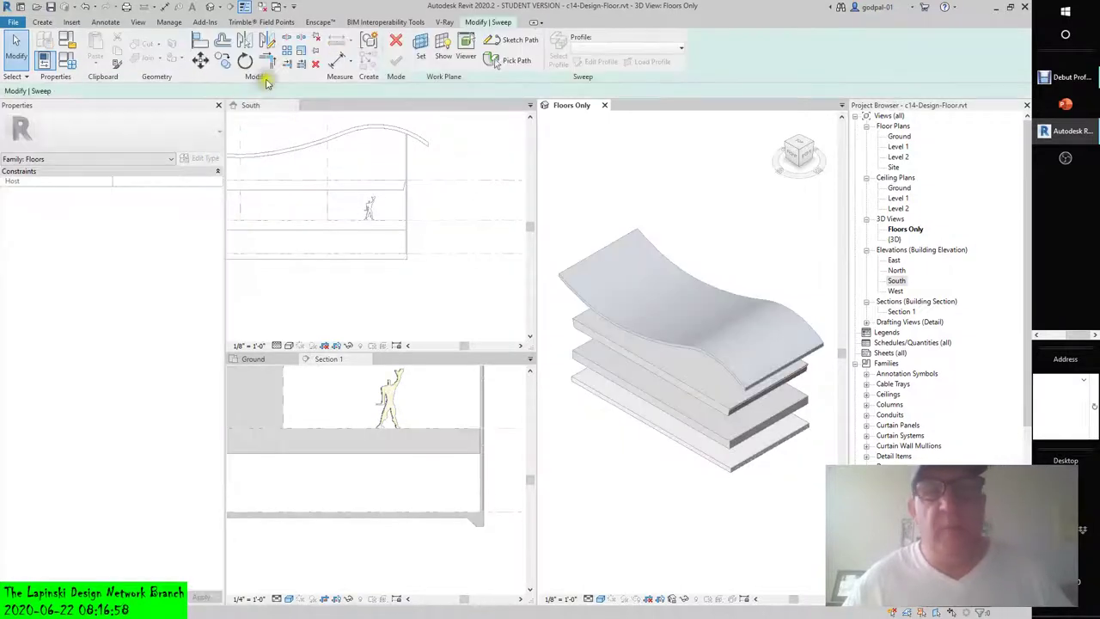
click(513, 61)
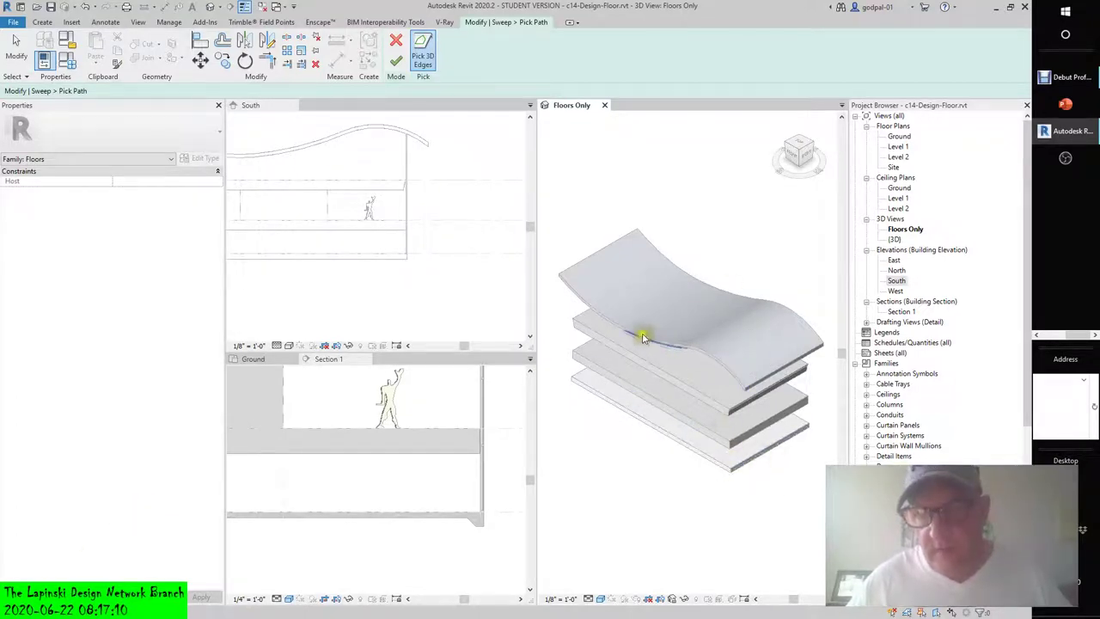
scroll(601, 381, up, 3)
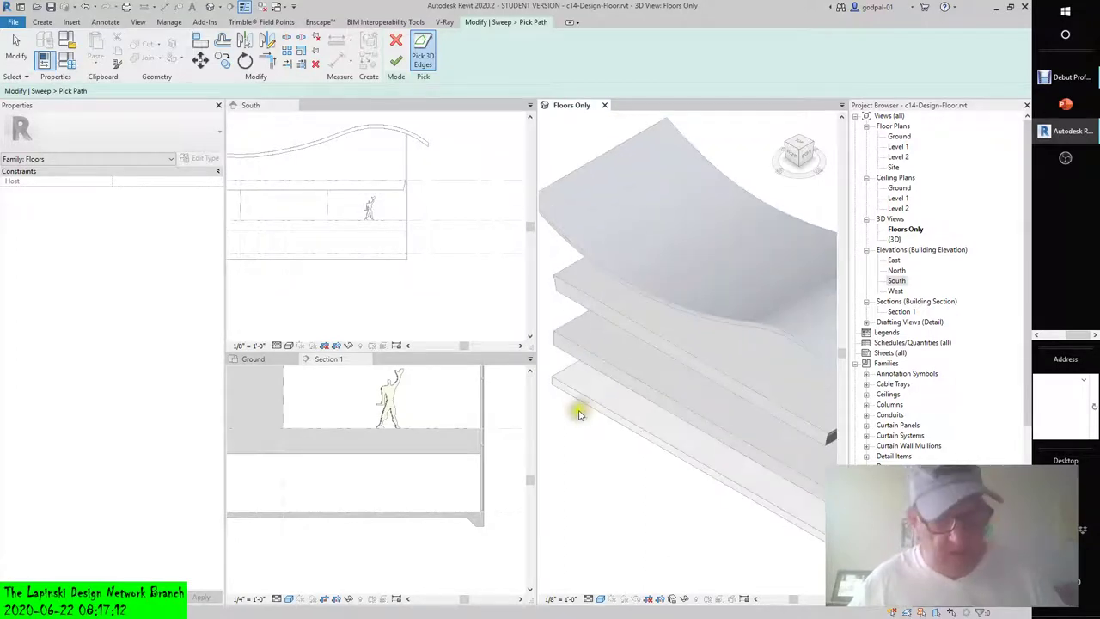
shift+middle_drag(578, 415, 776, 383)
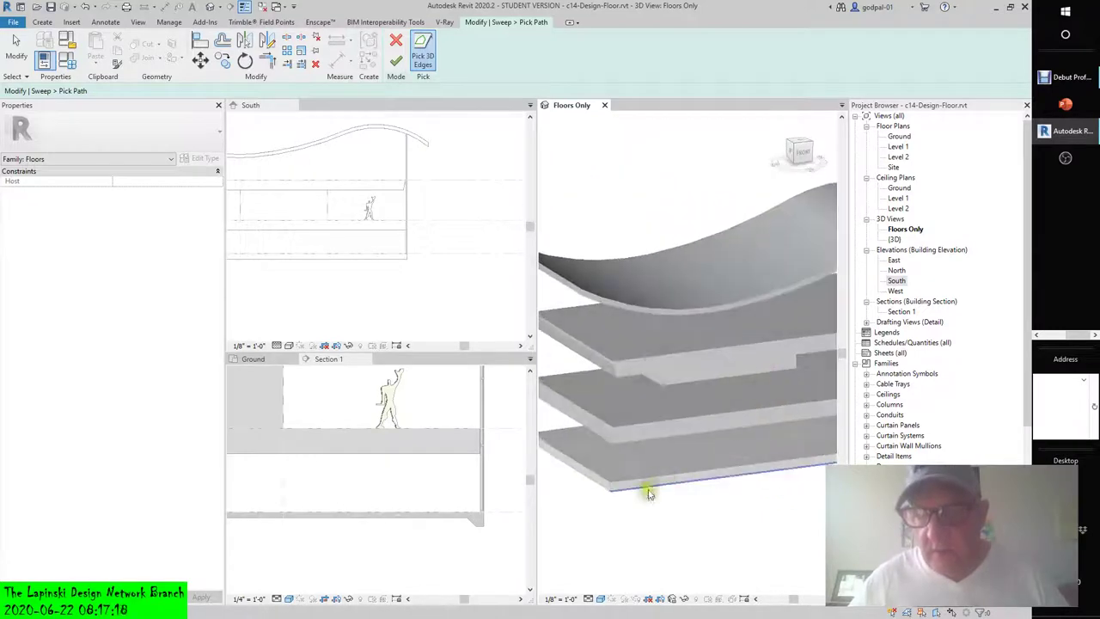
scroll(640, 495, up, 1)
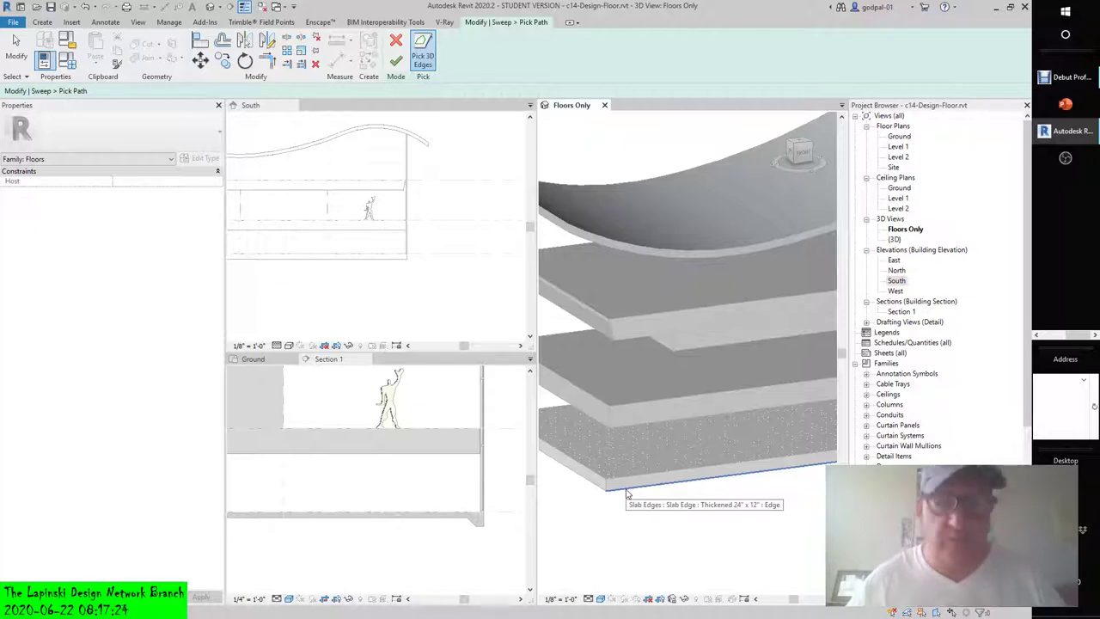
Pick the bottom slab's front edge as the sweep path and orbit to check it
click(627, 490)
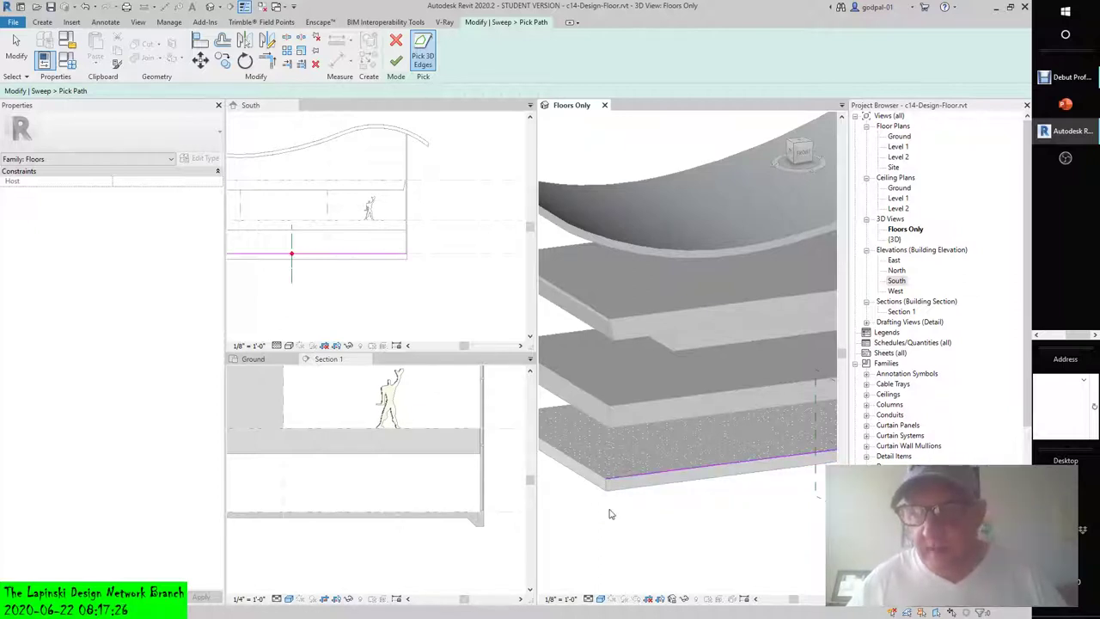
shift+middle_drag(618, 517, 731, 506)
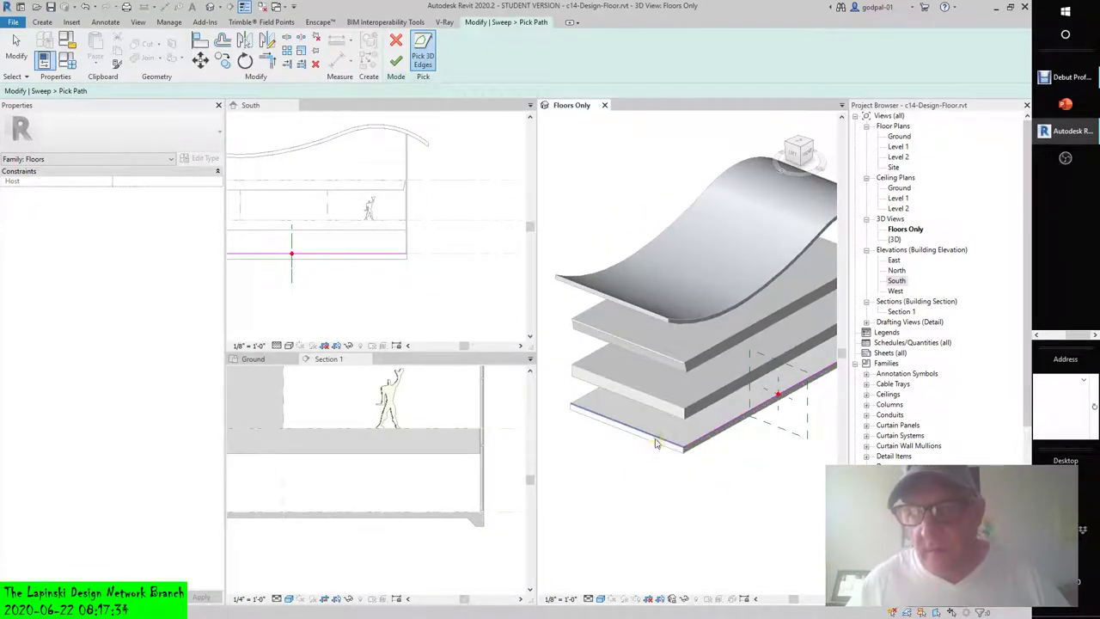
shift+middle_drag(656, 449, 804, 459)
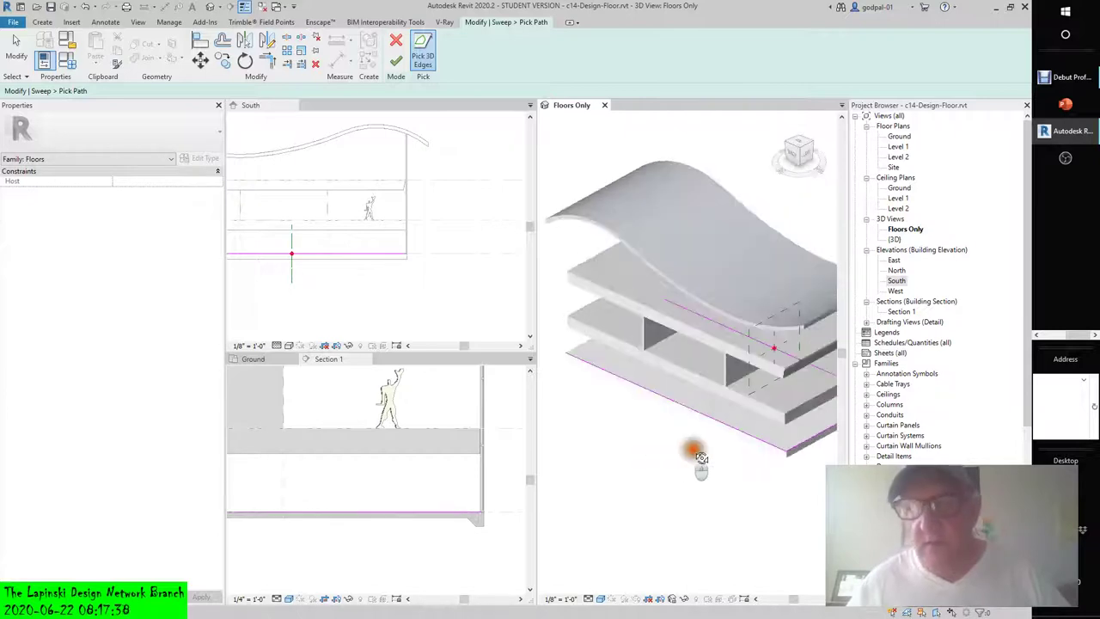
mouse_move(701, 458)
shift+middle_down()
mouse_move(682, 452)
mouse_move(768, 461)
mouse_move(636, 481)
mouse_move(748, 485)
mouse_move(714, 456)
shift+middle_up()
shift+middle_drag(645, 481, 692, 490)
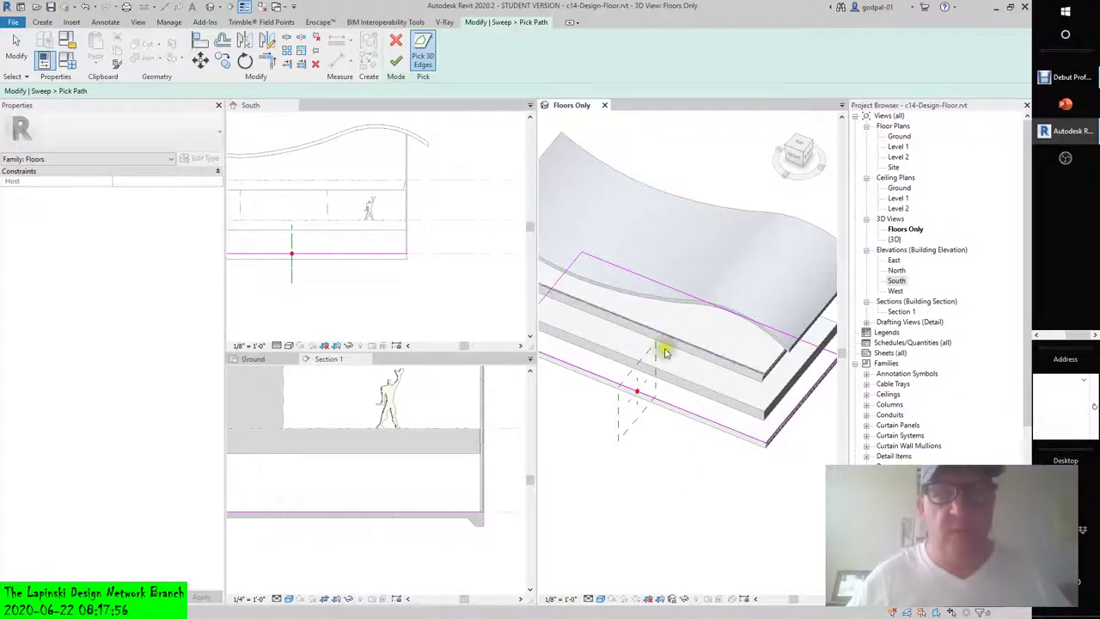
Finish the sweep path and bring up the Modify | Sweep settings
click(396, 62)
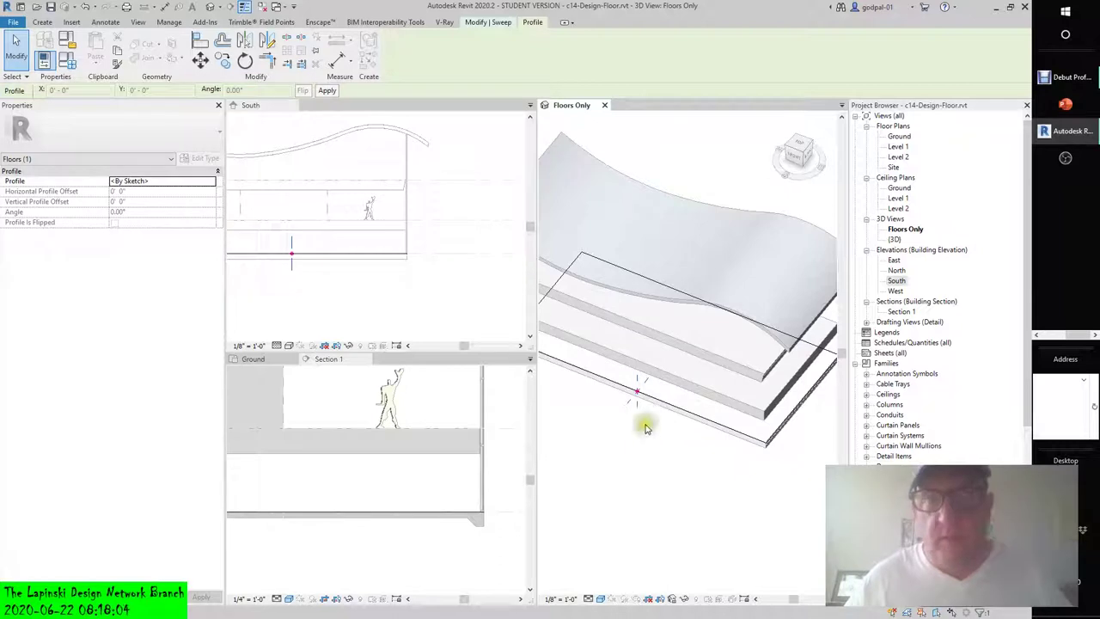
click(504, 24)
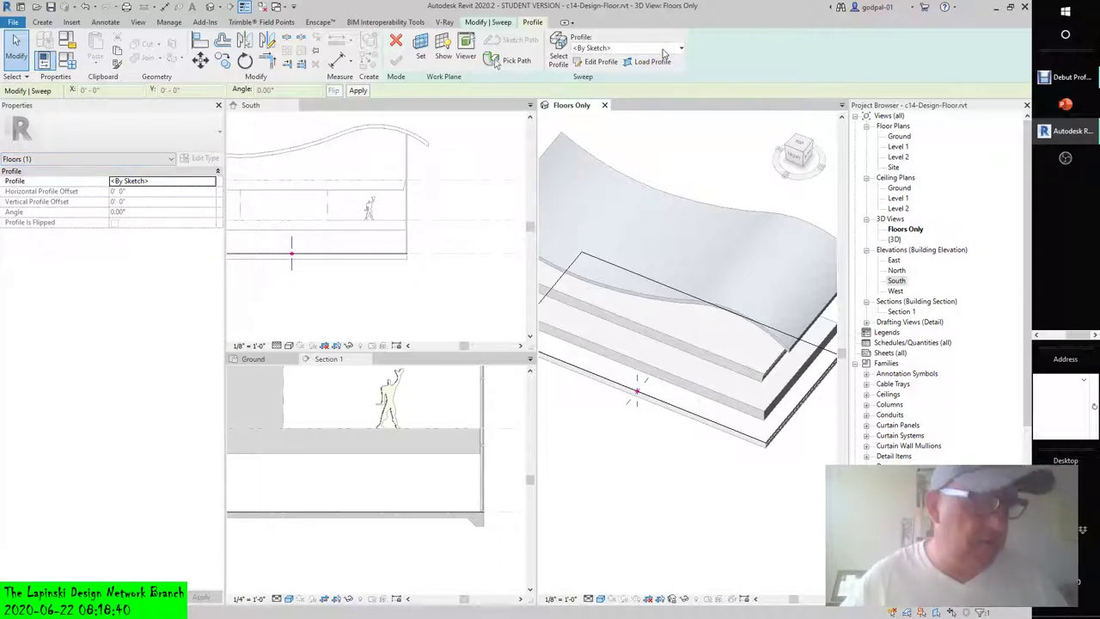
click(664, 50)
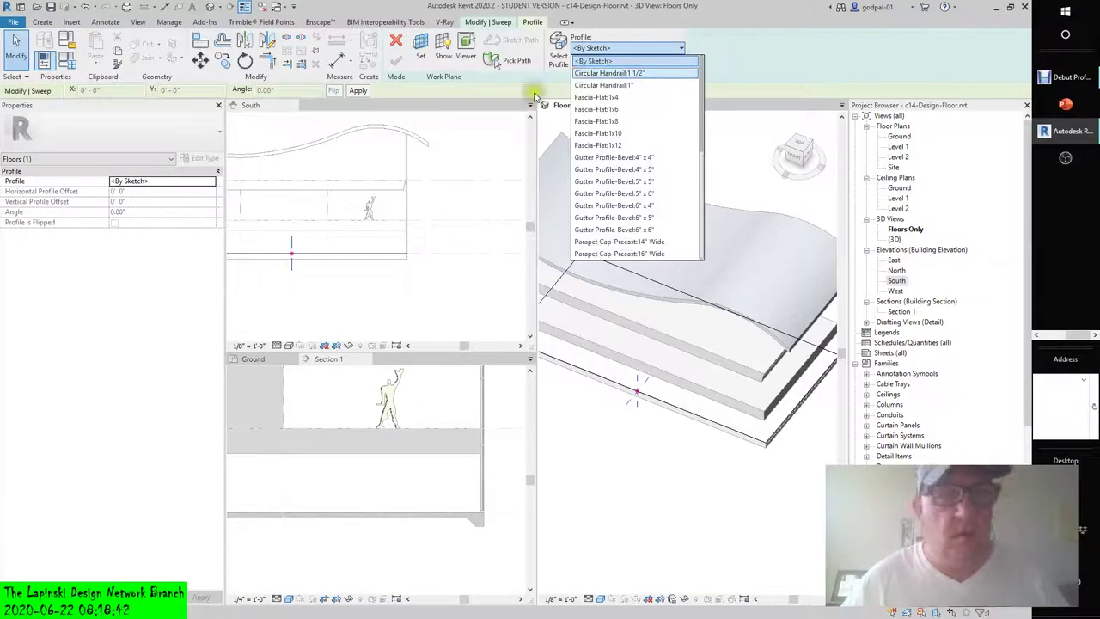
click(133, 181)
click(211, 185)
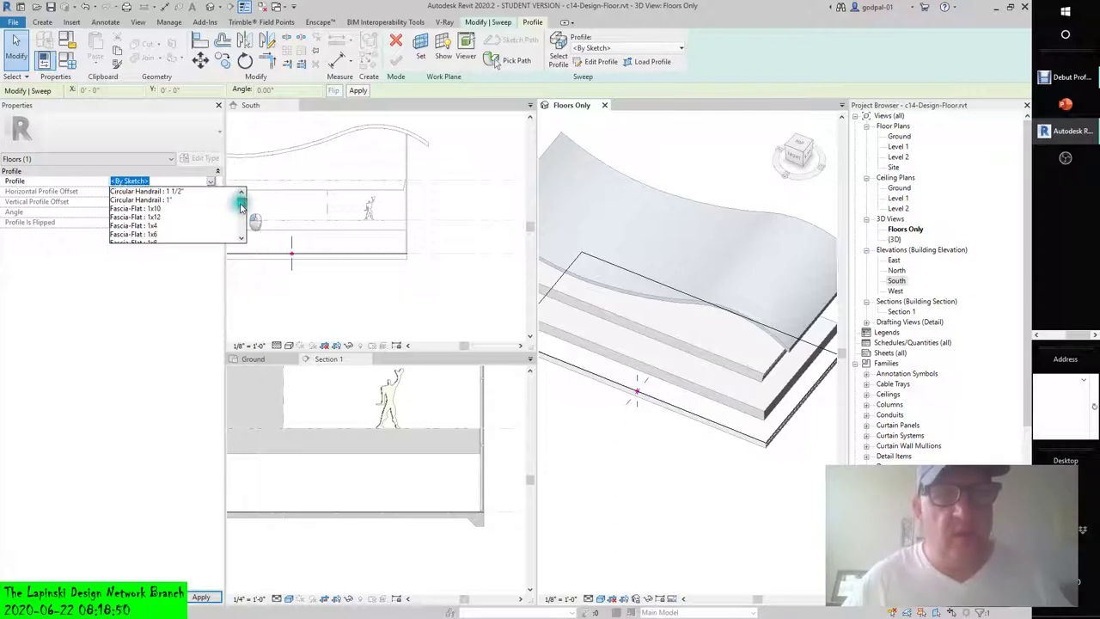
drag(241, 206, 242, 219)
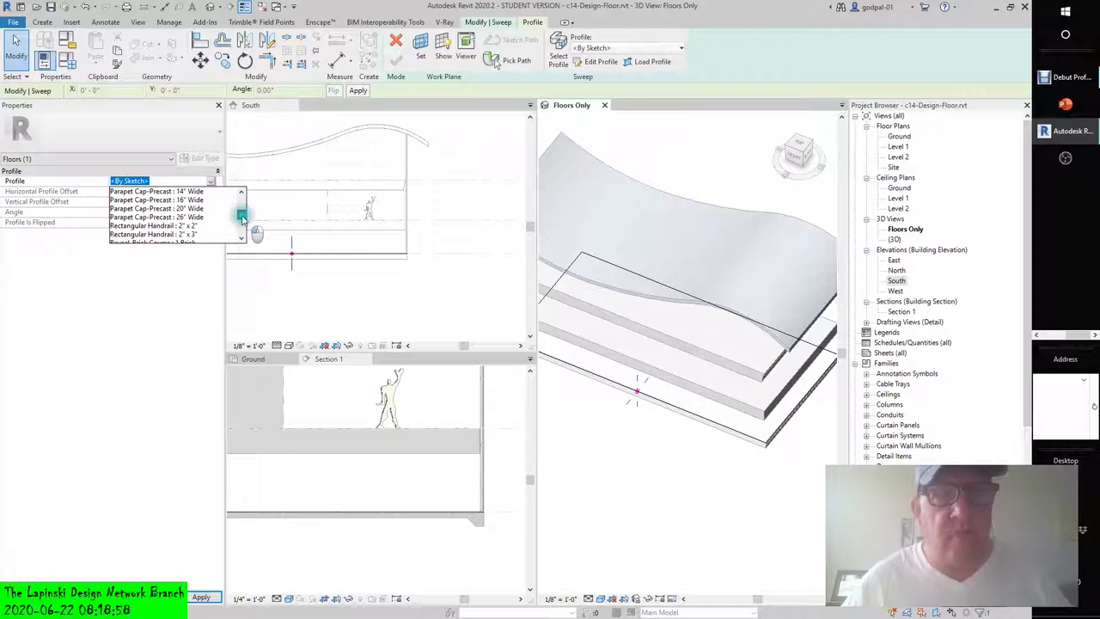
drag(242, 218, 243, 225)
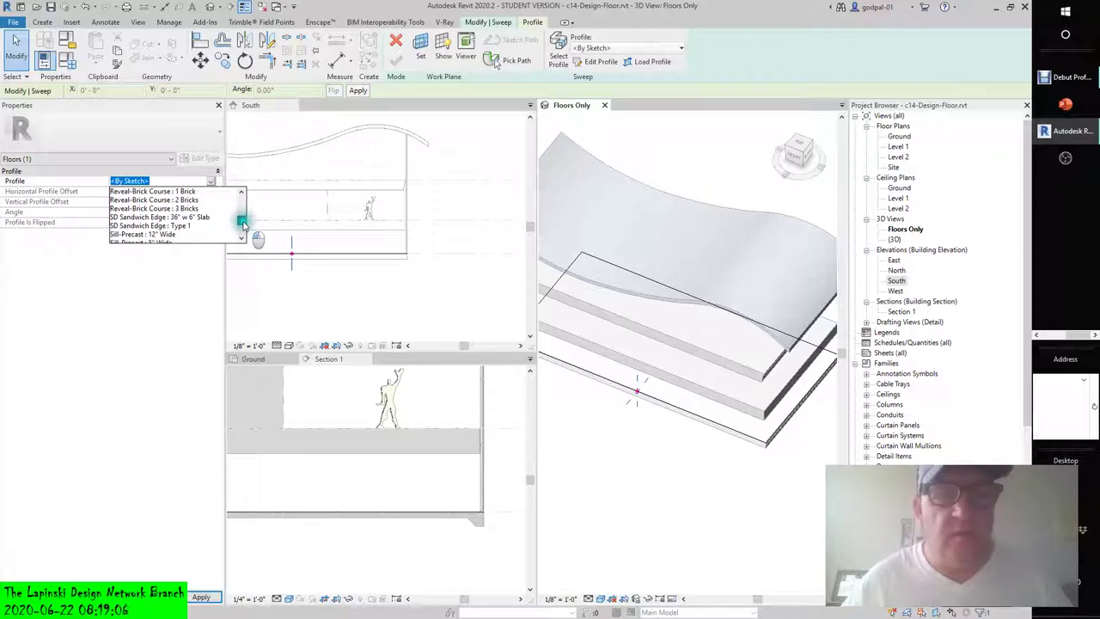
drag(243, 223, 244, 230)
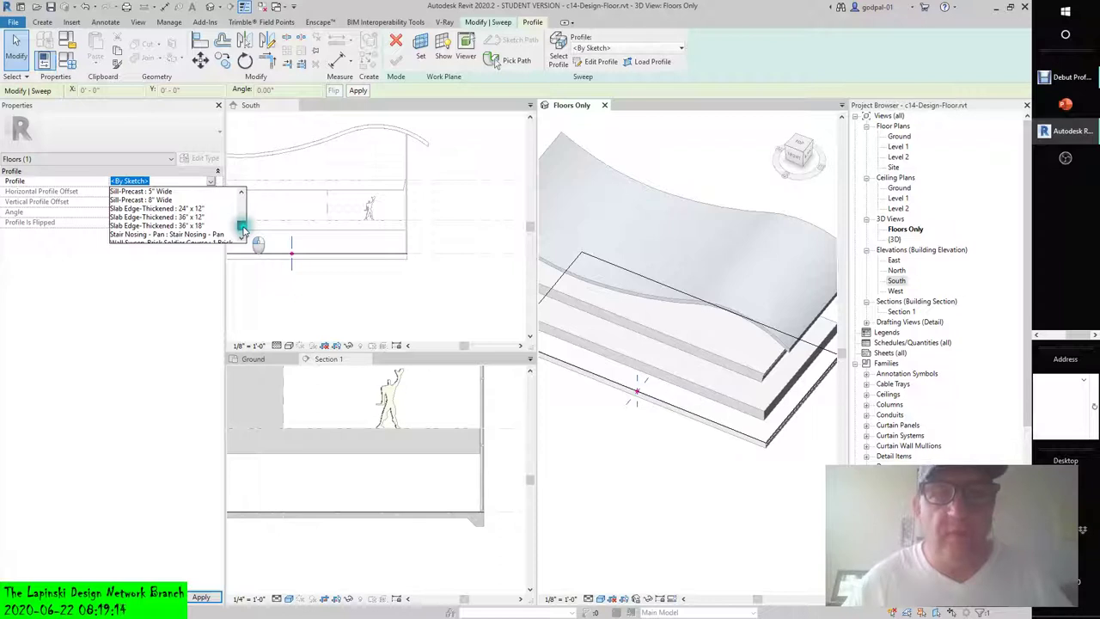
scroll(243, 230, down, 1)
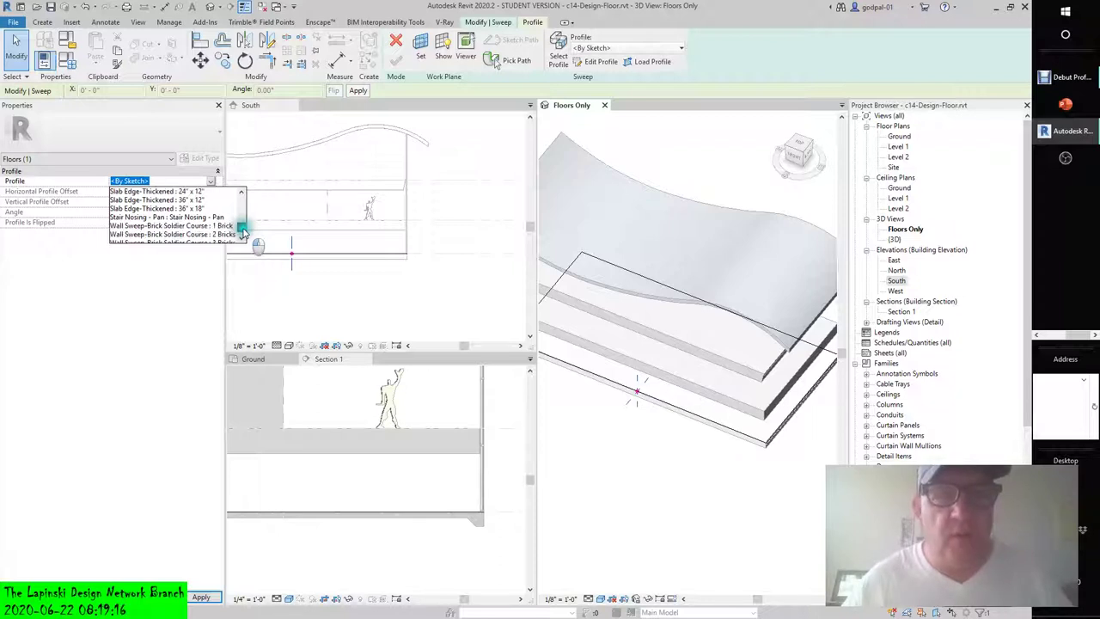
scroll(243, 230, down, 1)
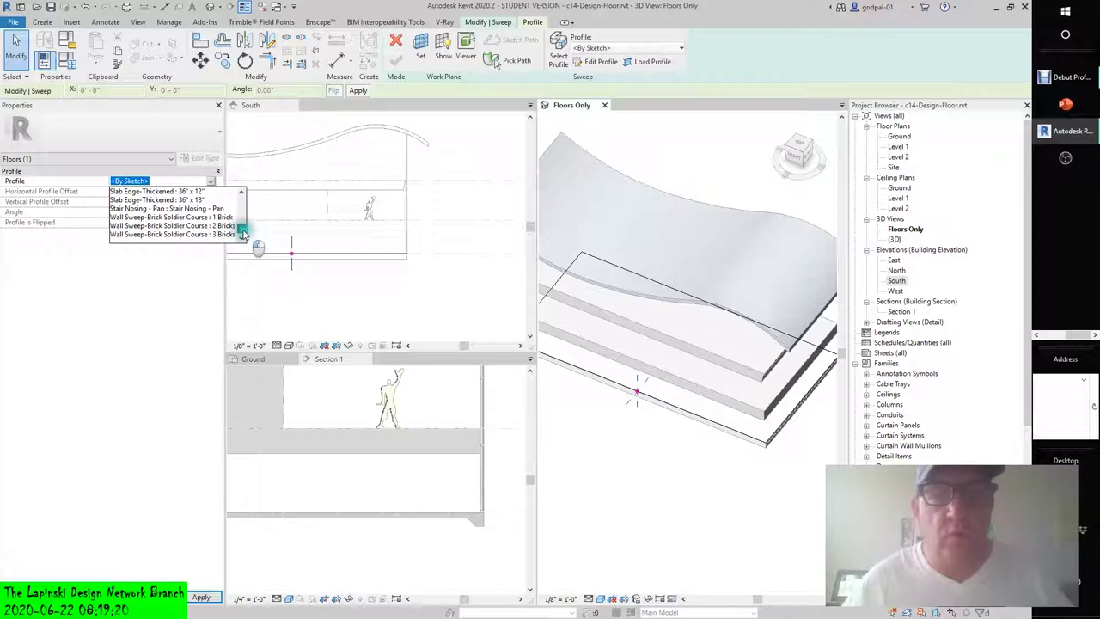
drag(243, 232, 245, 200)
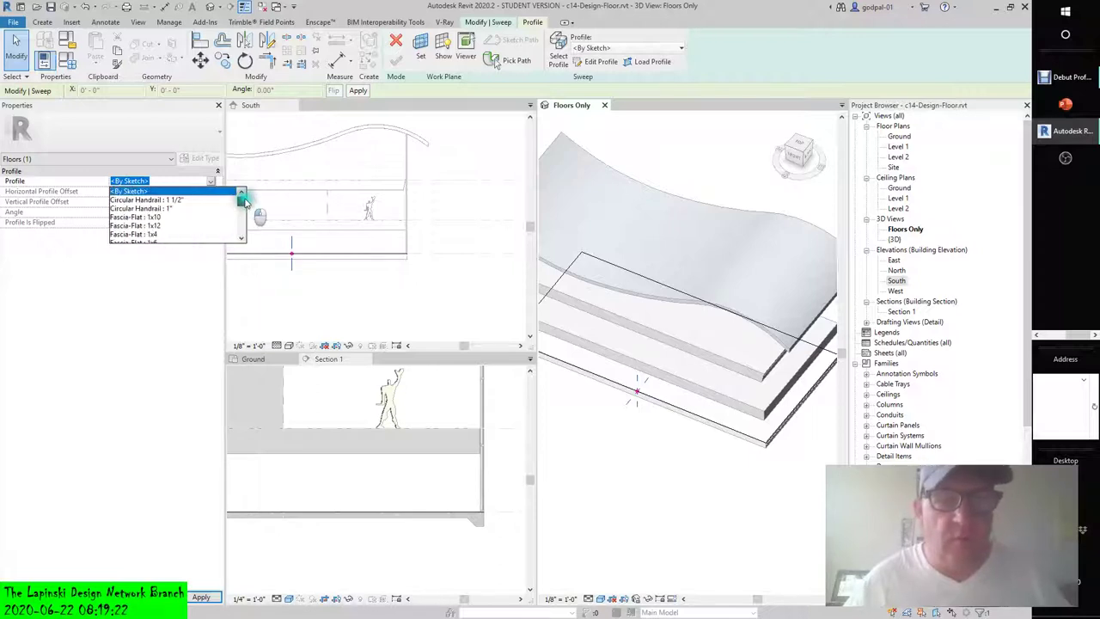
click(597, 49)
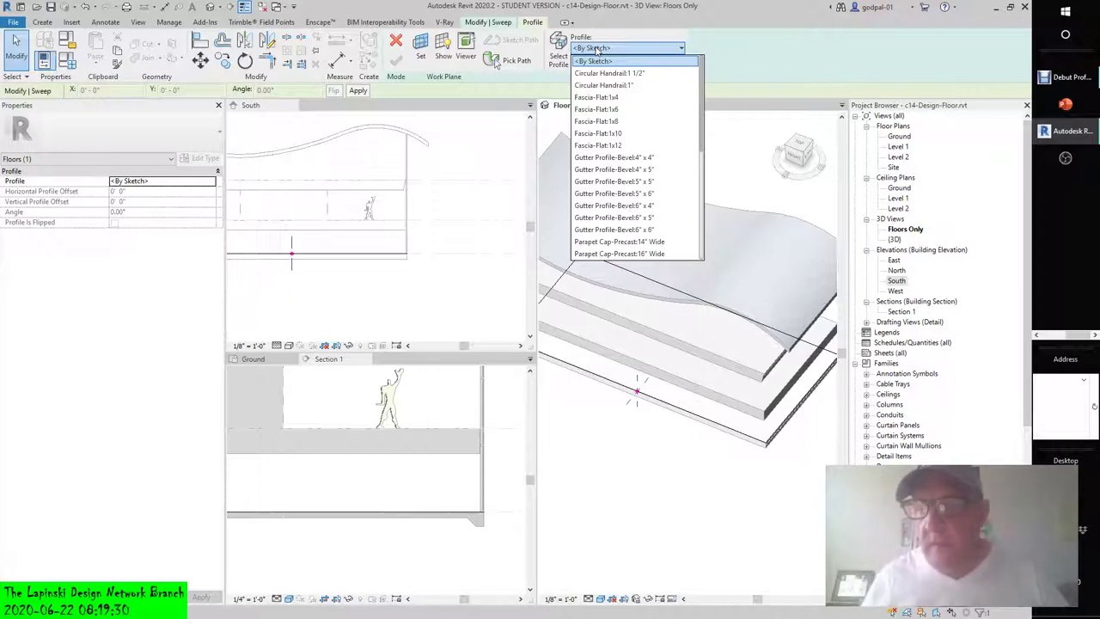
Leave the profile at By Sketch and expand Circular Handrail and Fascia-Flat under Profiles
click(767, 66)
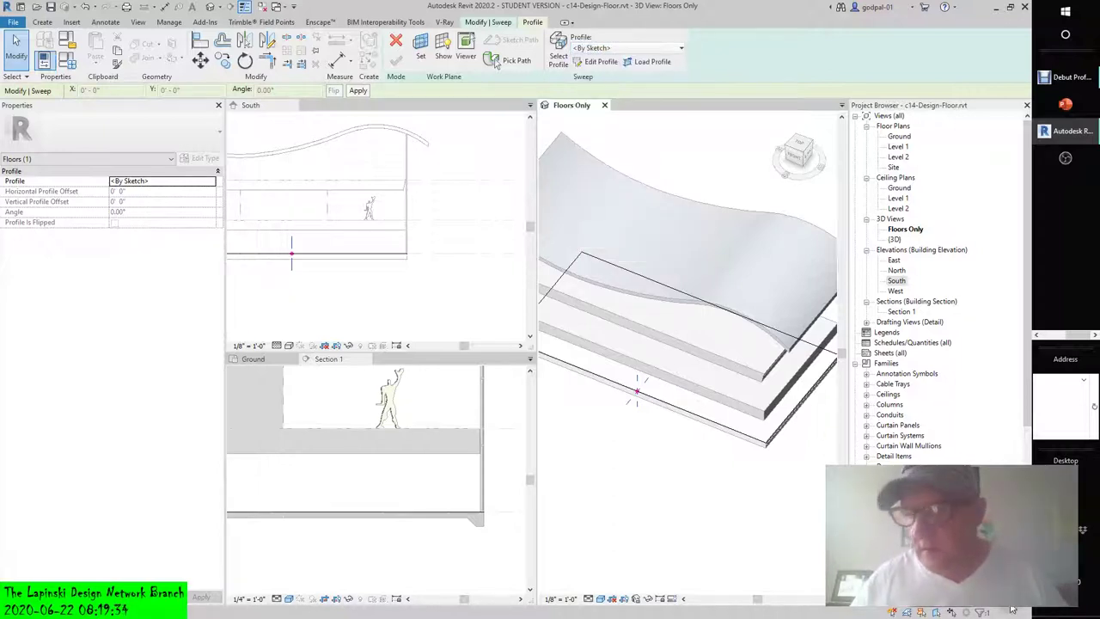
click(496, 64)
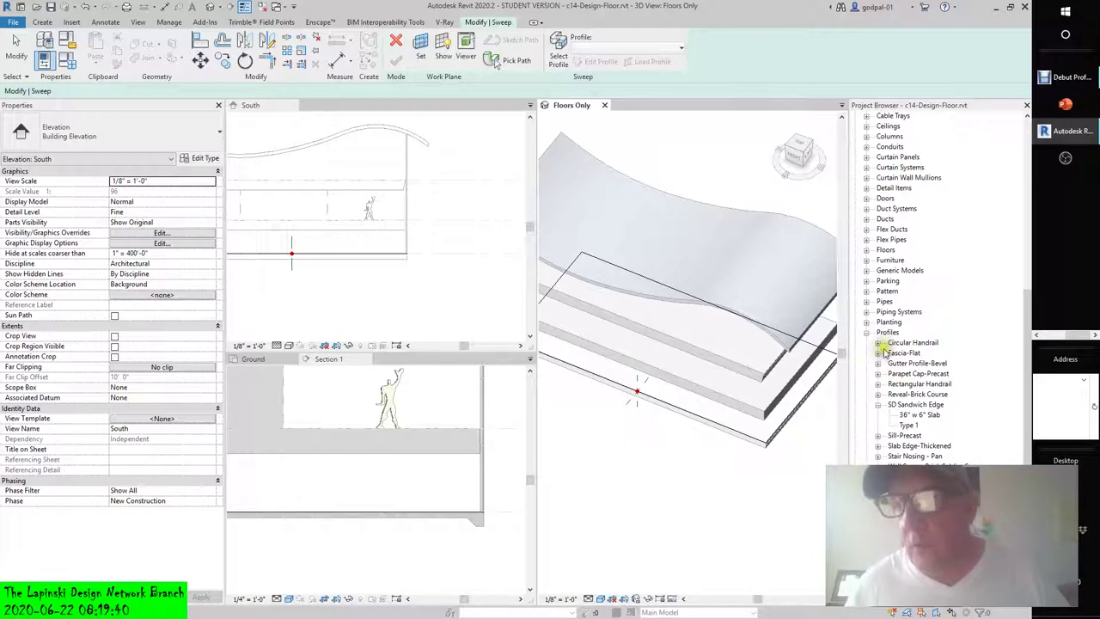
click(877, 342)
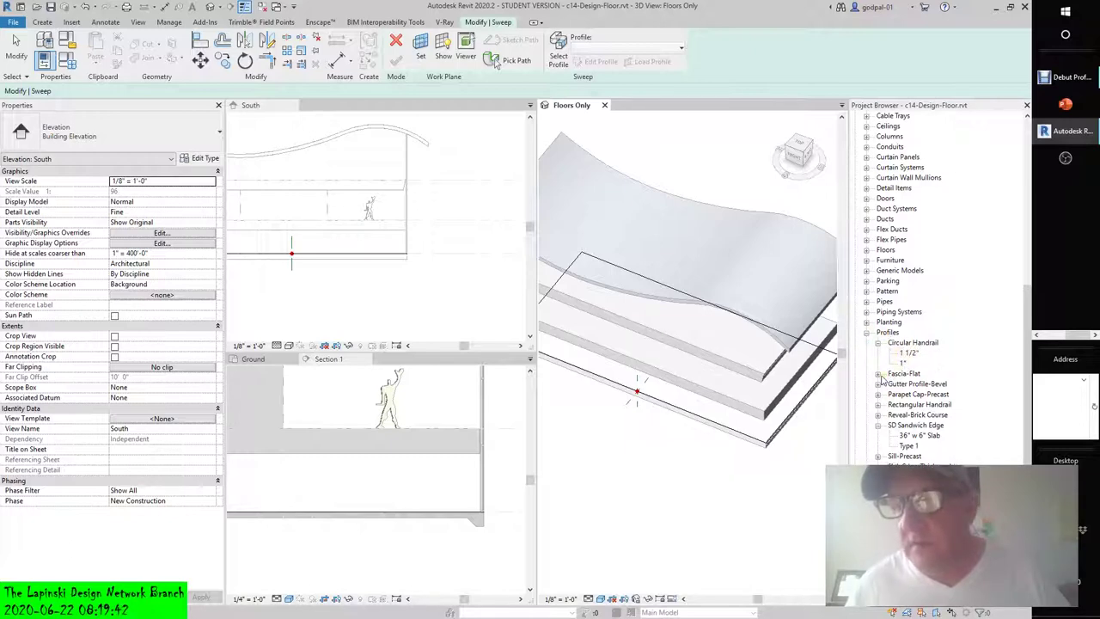
click(878, 374)
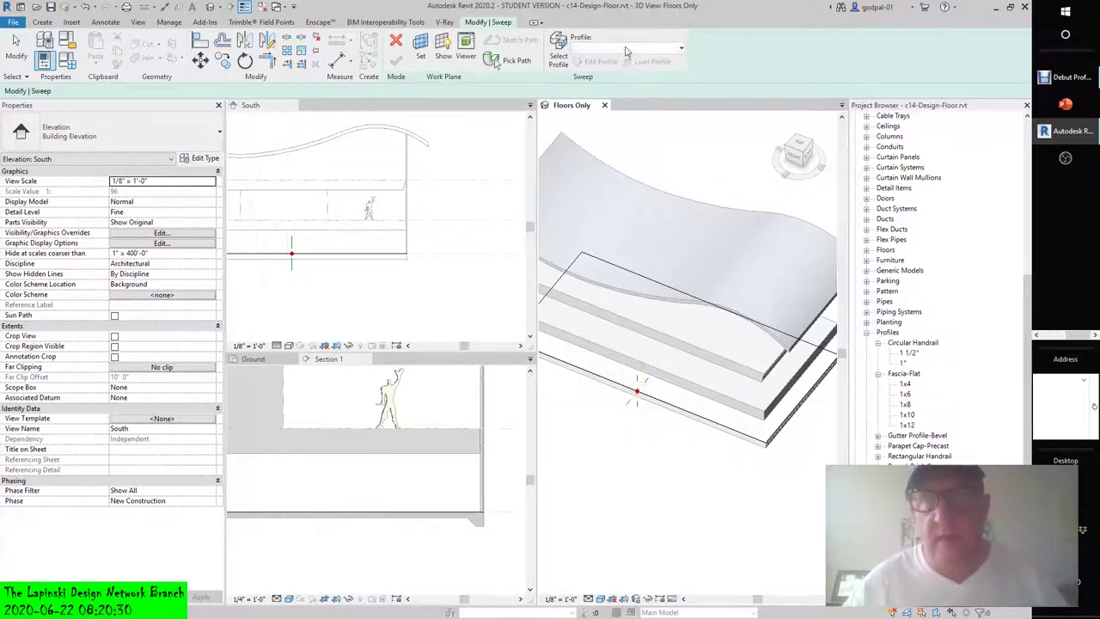
Undo back past the picked slab-edge path, then orbit to a lower frontal view of the slabs
click(626, 48)
click(628, 155)
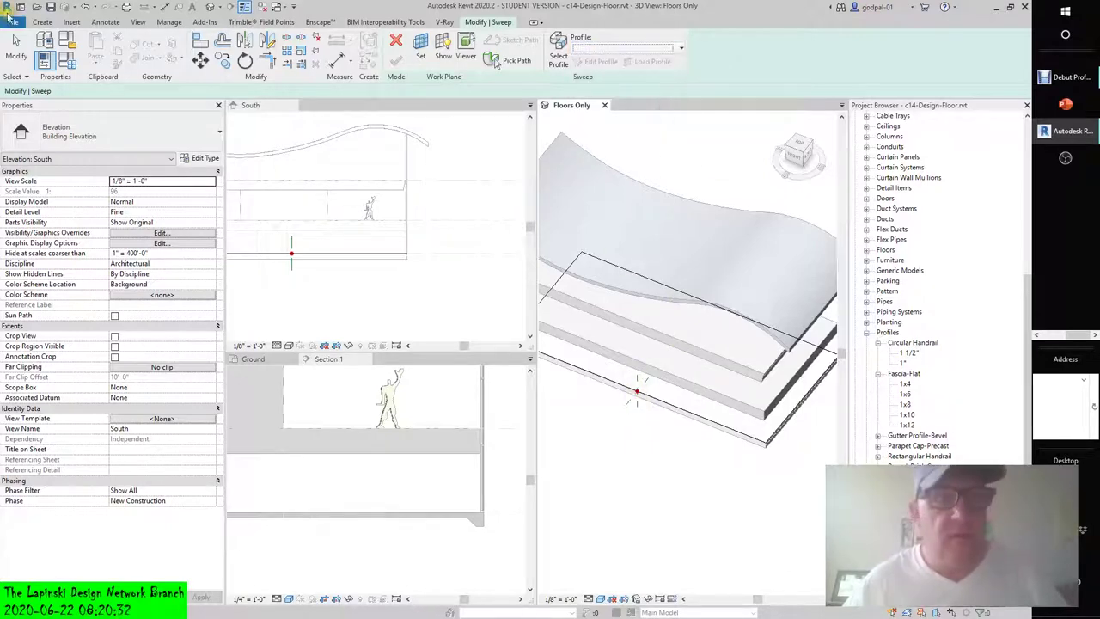
click(86, 7)
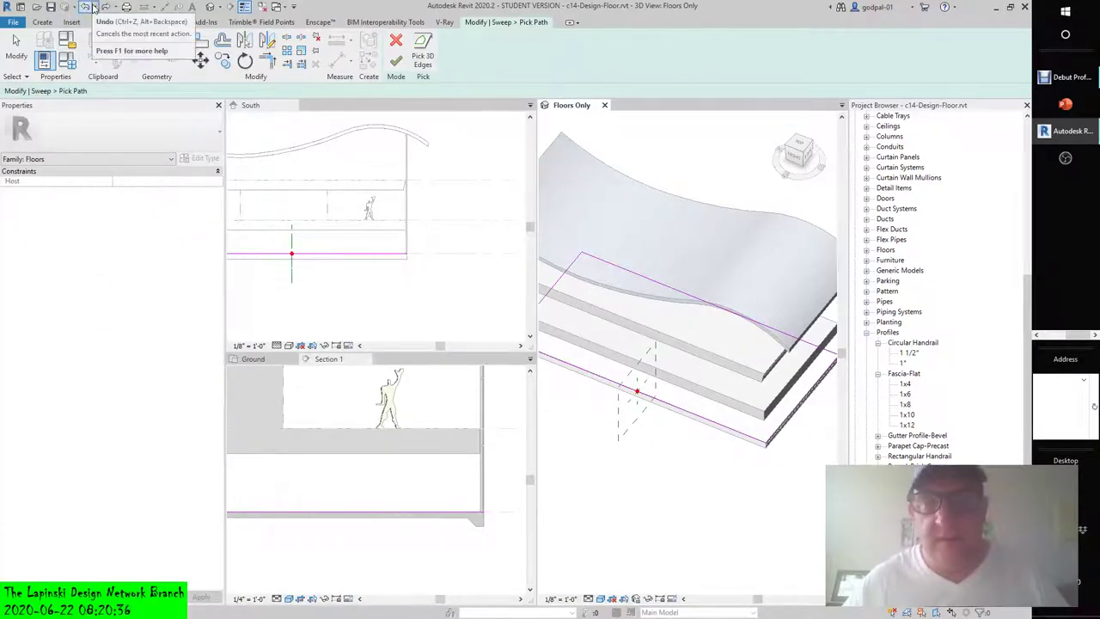
click(89, 7)
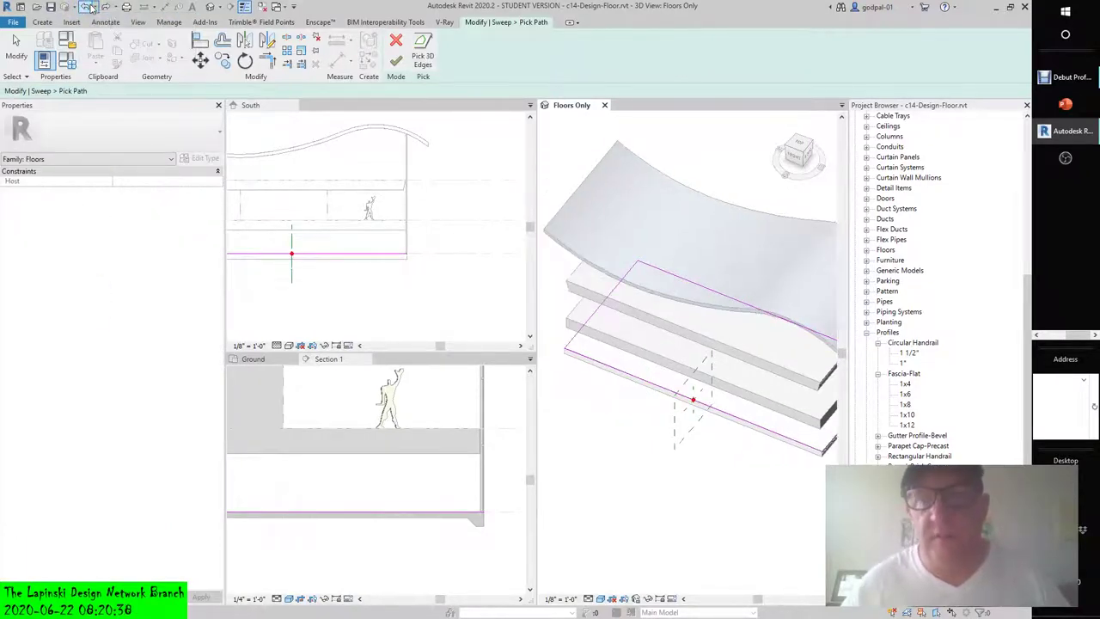
click(86, 7)
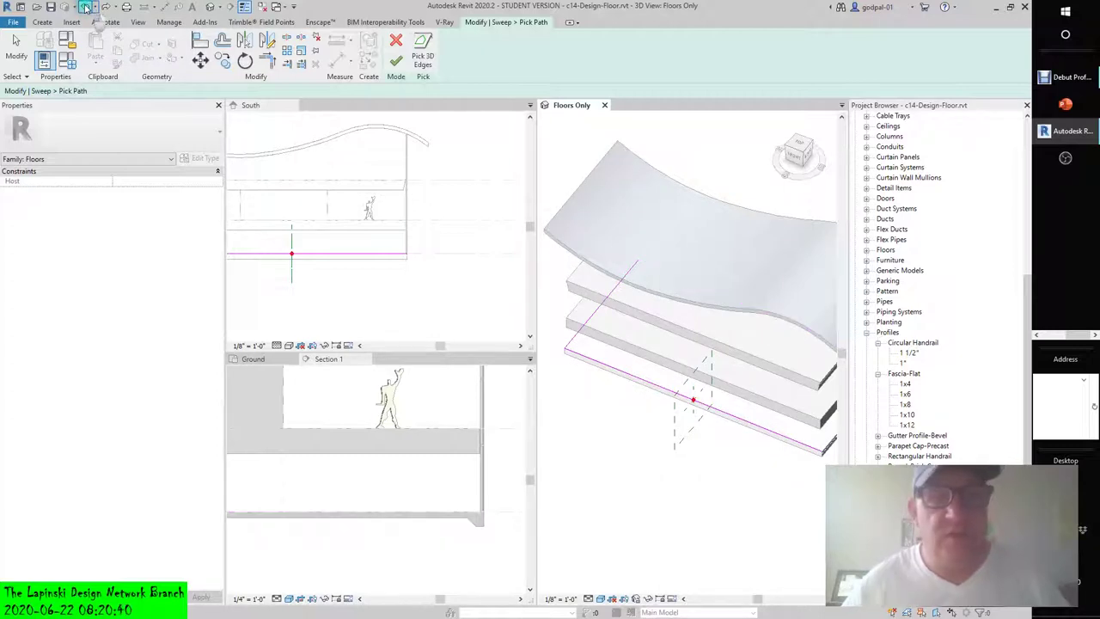
click(86, 7)
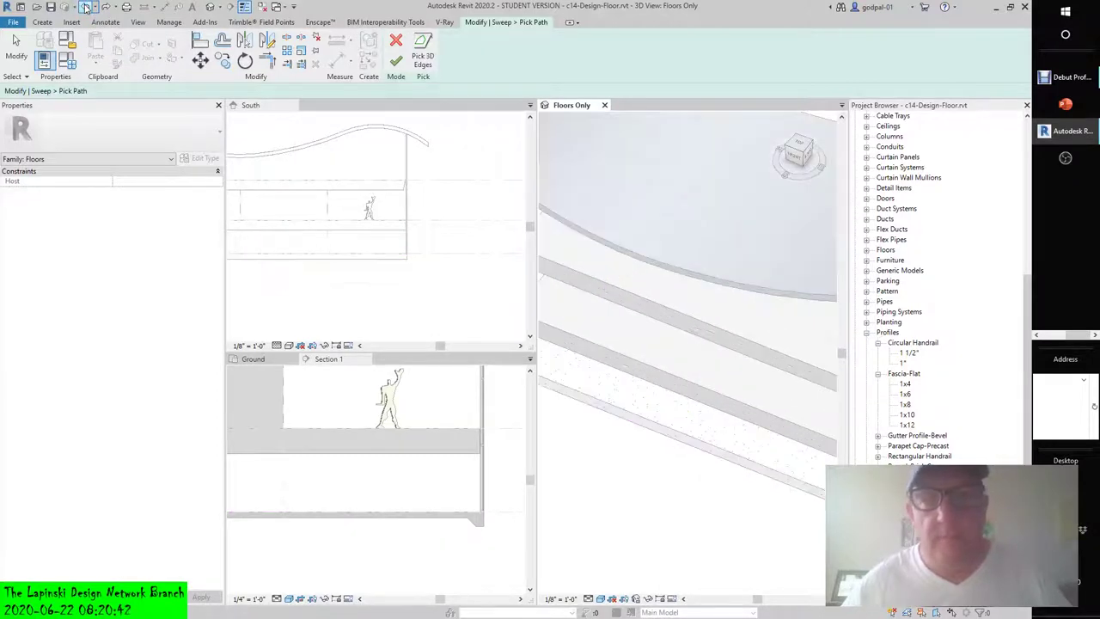
scroll(634, 361, down, 3)
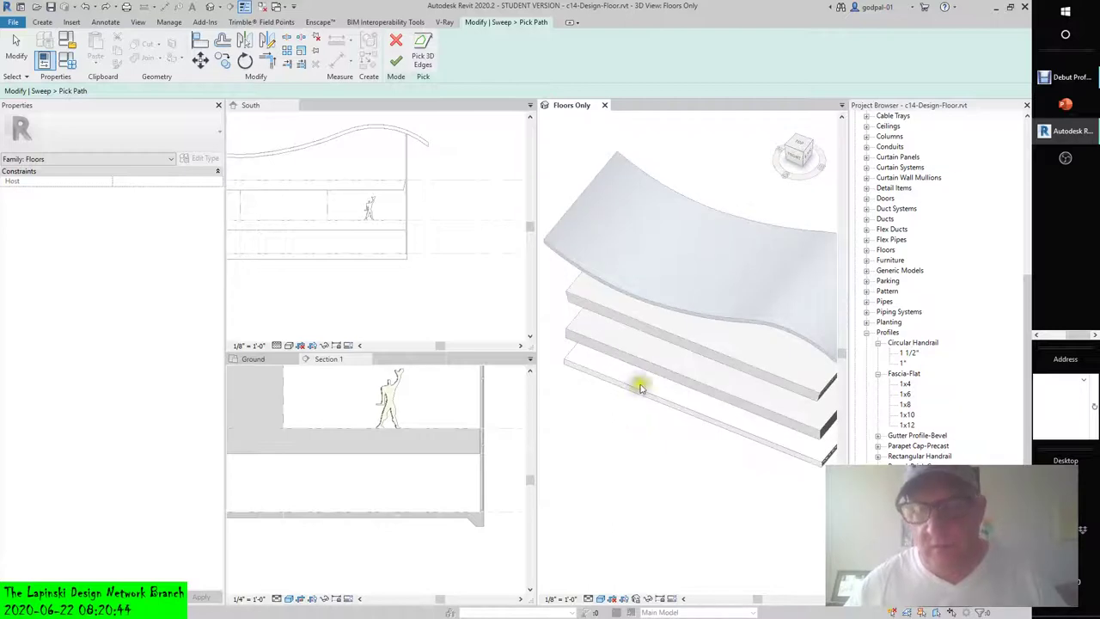
click(628, 401)
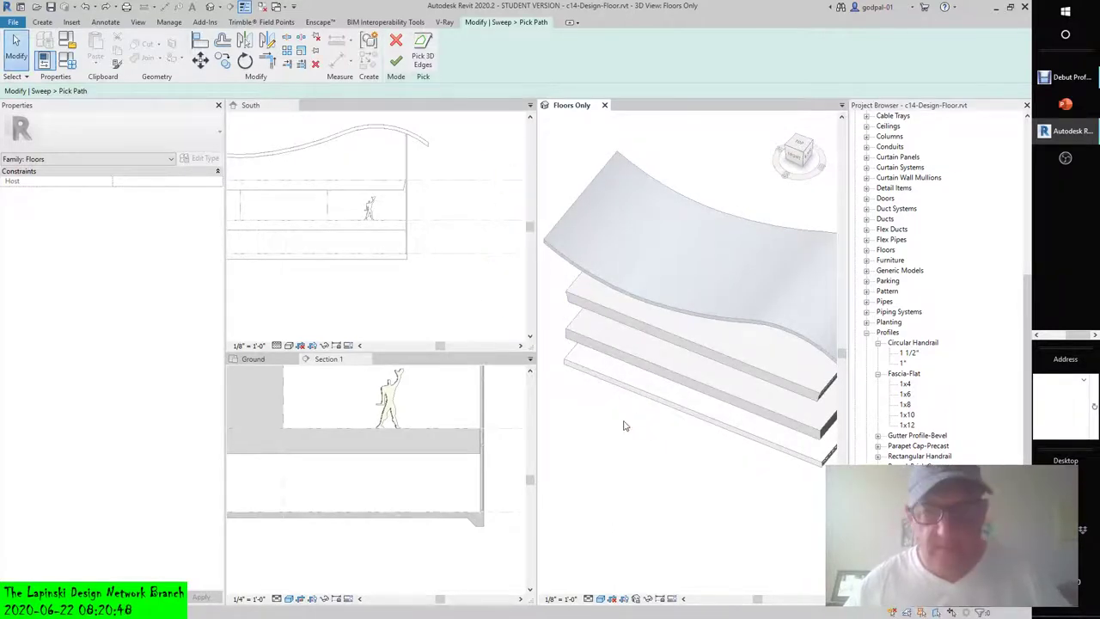
shift+middle_drag(624, 425, 722, 386)
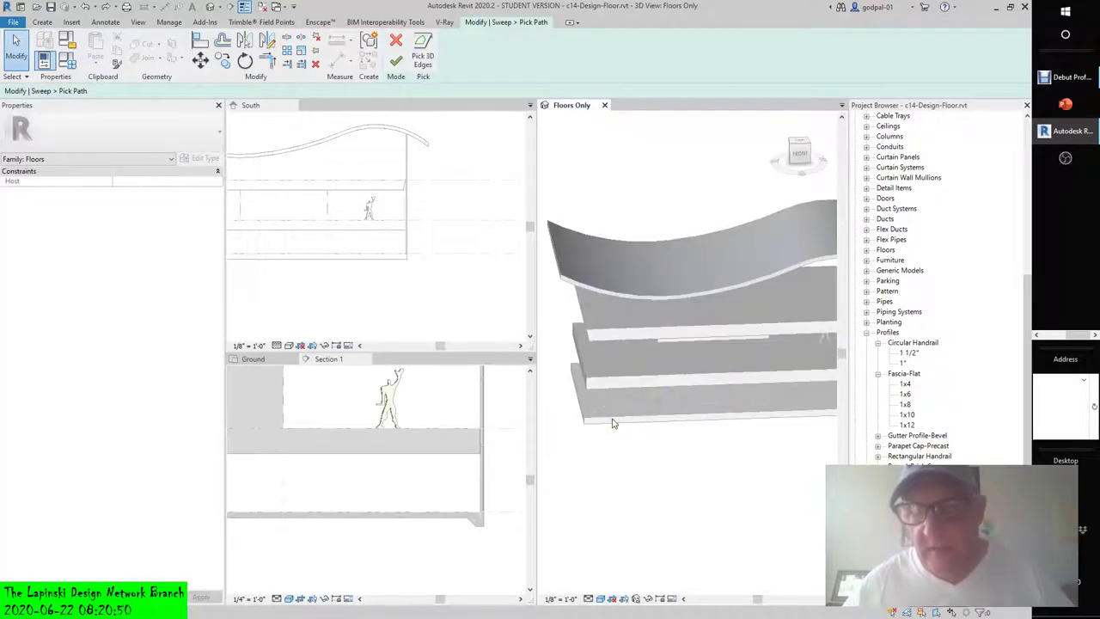
Cancel path picking and confirm discarding the picked slab-edge path
click(395, 40)
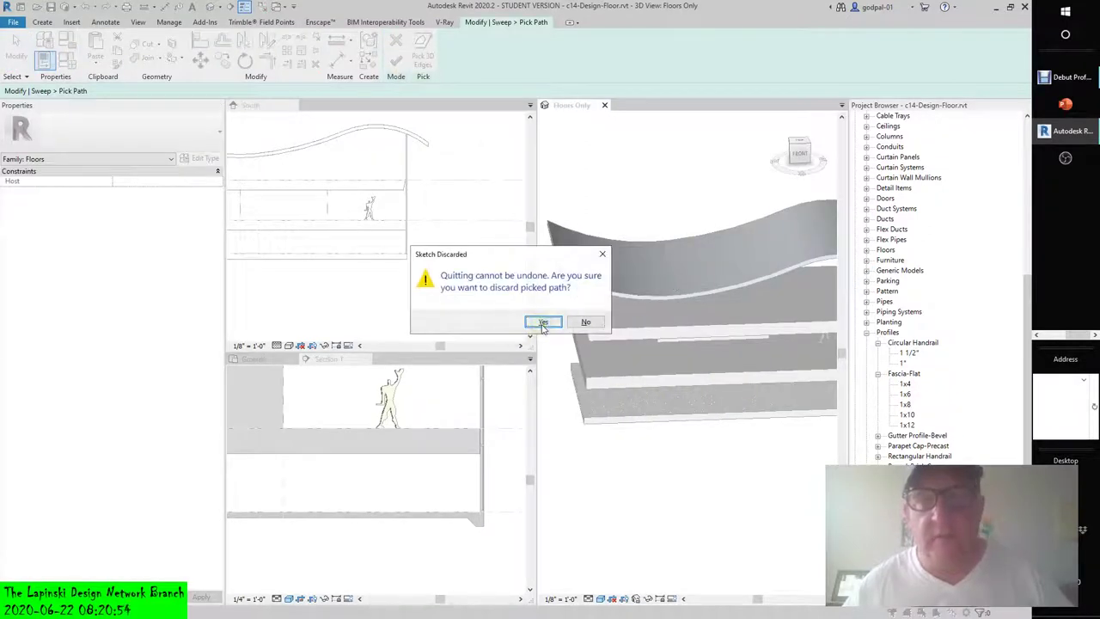
click(542, 320)
shift+middle_drag(702, 393, 643, 404)
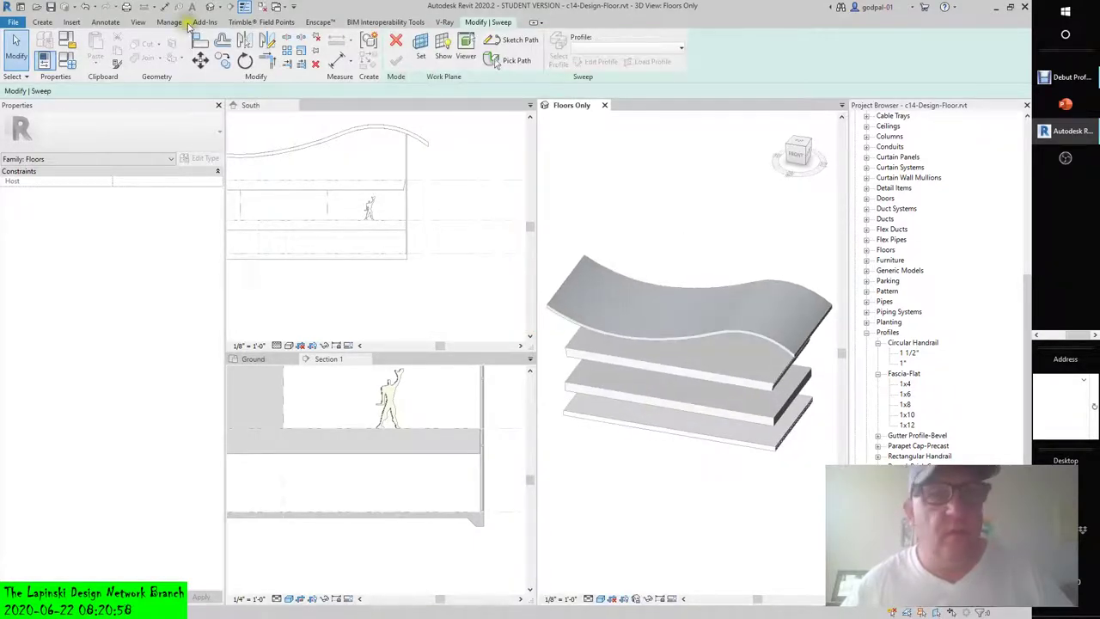
Cancel the current command, exit sweep mode and cancel the in-place model
click(42, 22)
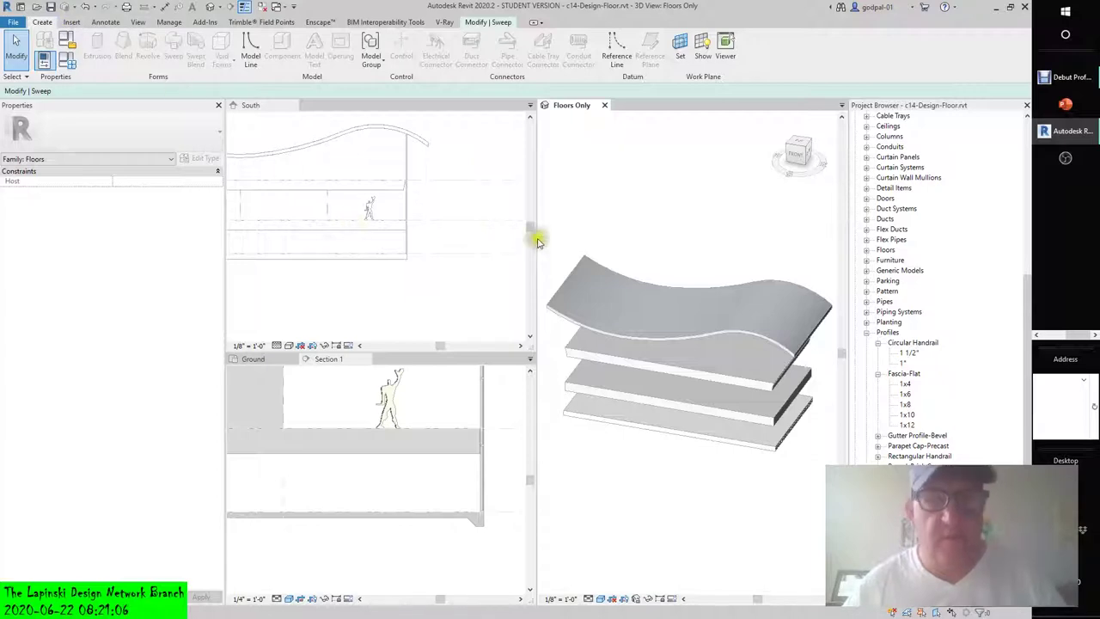
right_click(659, 243)
click(678, 248)
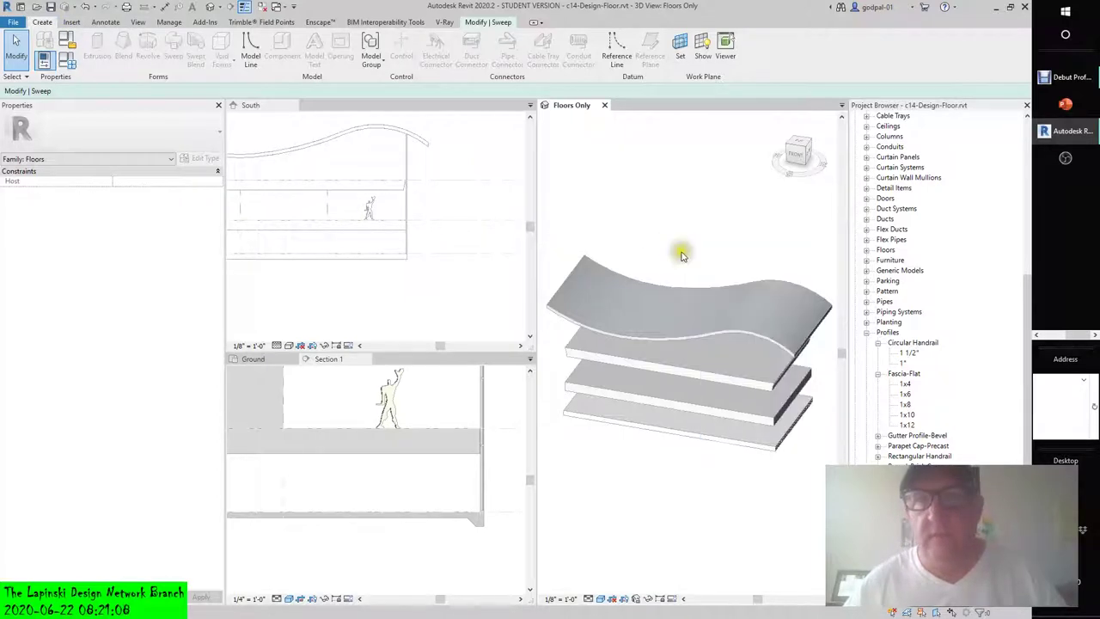
click(441, 294)
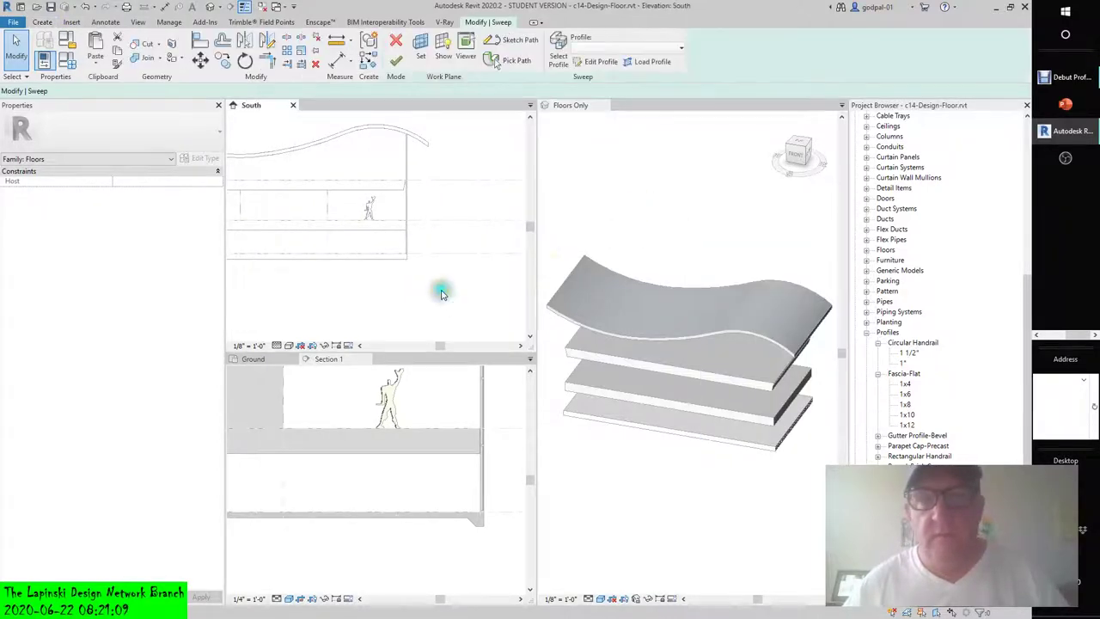
click(395, 60)
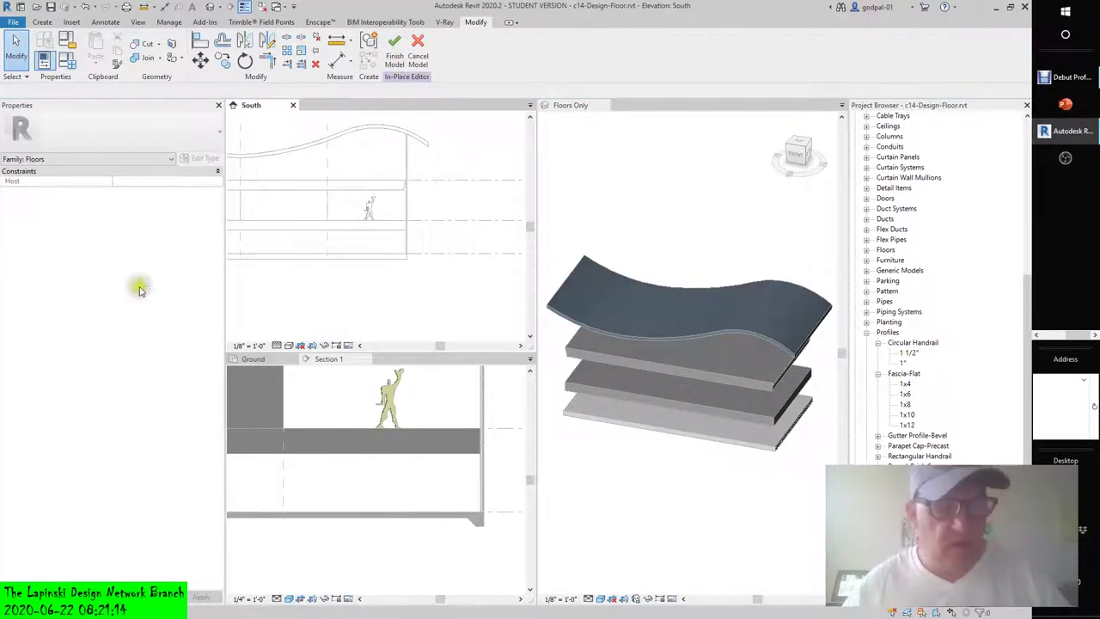
click(394, 47)
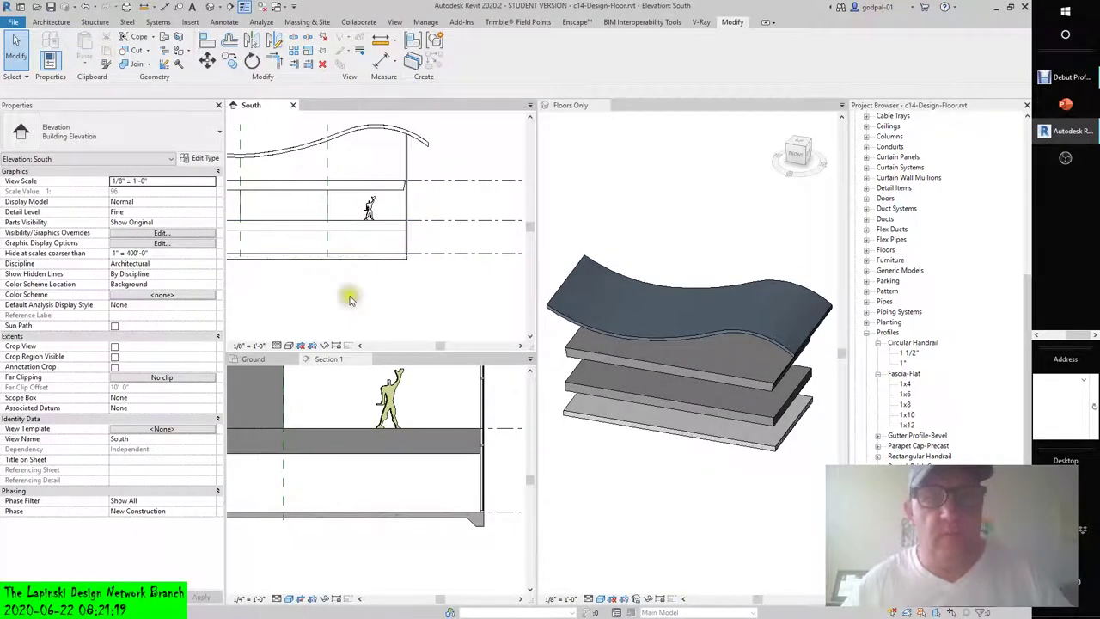
Create a Model In-Place family in the Floors category named 'Floor Edge -L'
click(52, 22)
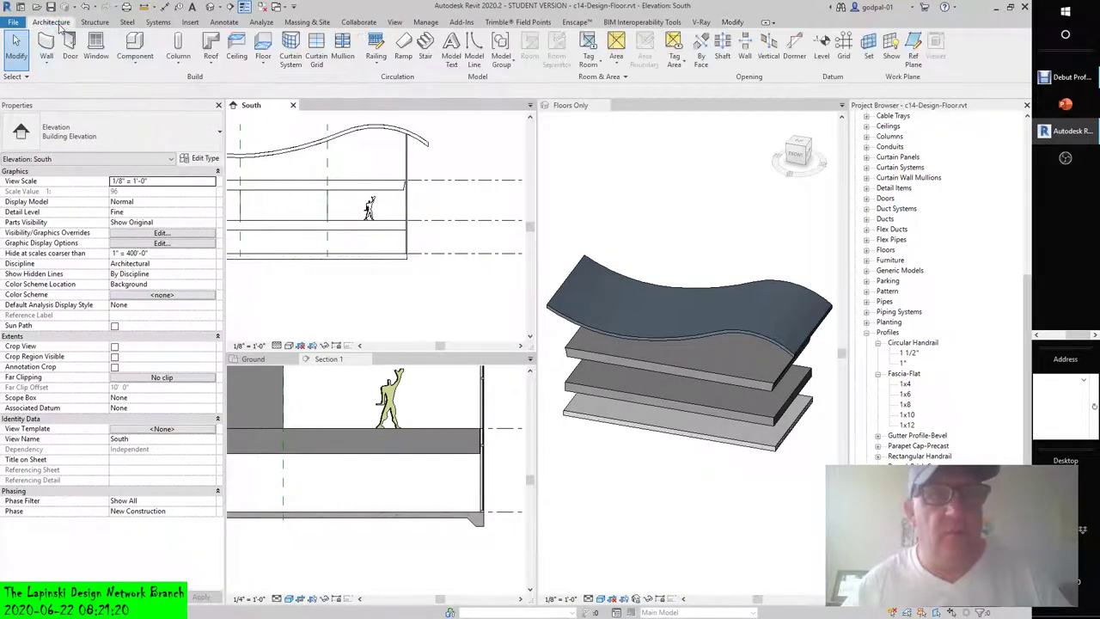
click(135, 62)
click(154, 112)
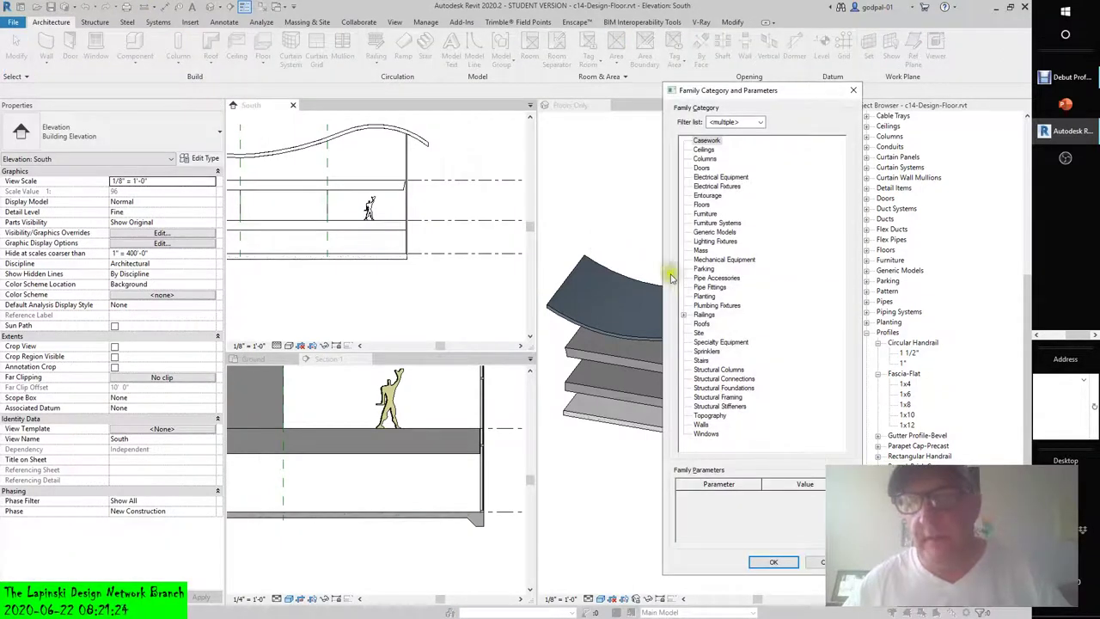
double_click(701, 204)
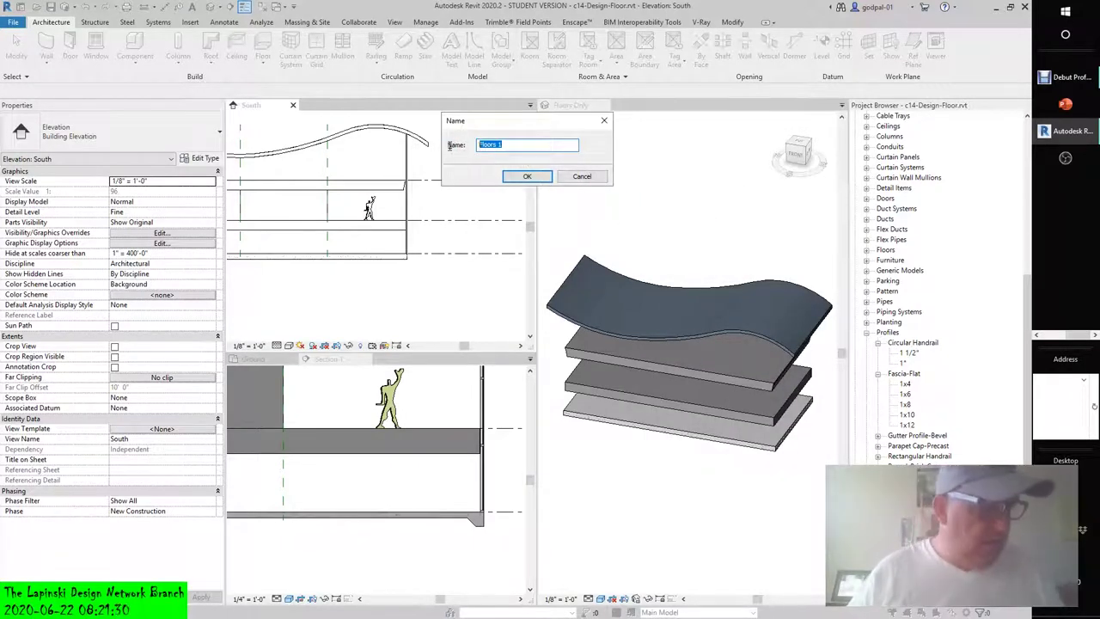
text(Fl)
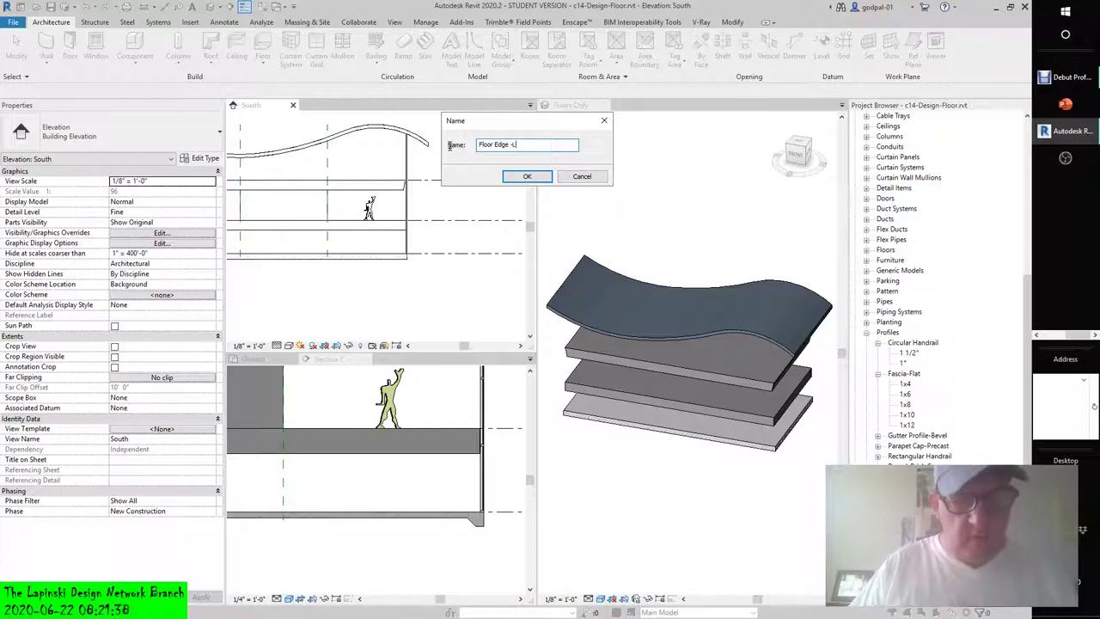
click(519, 177)
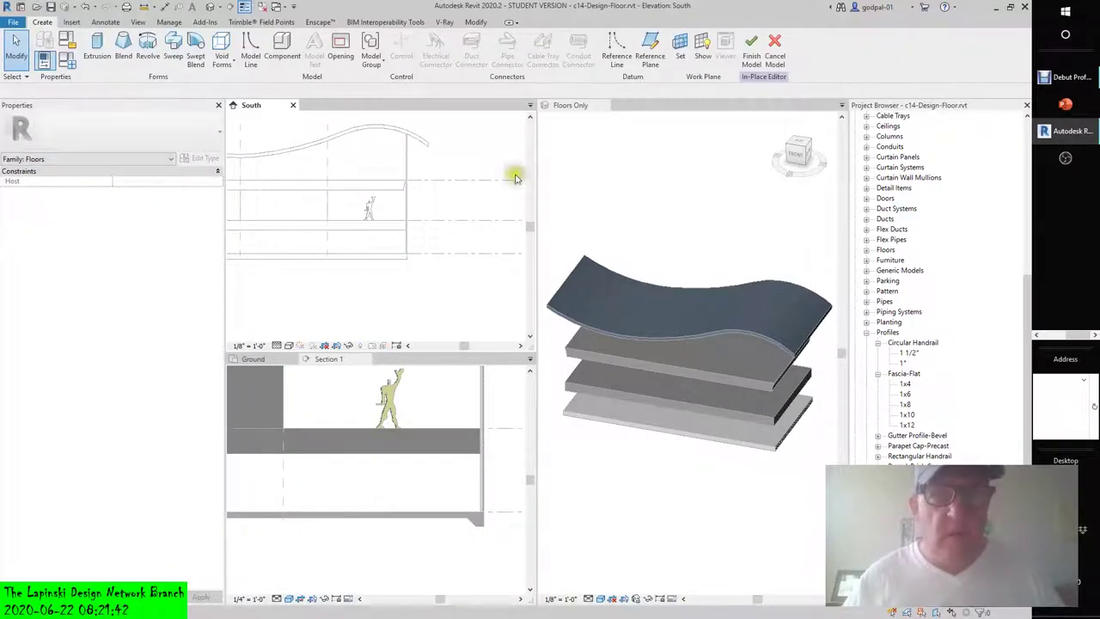
Start a void sweep and pick the bottom slab's front and far edges as its path
click(229, 66)
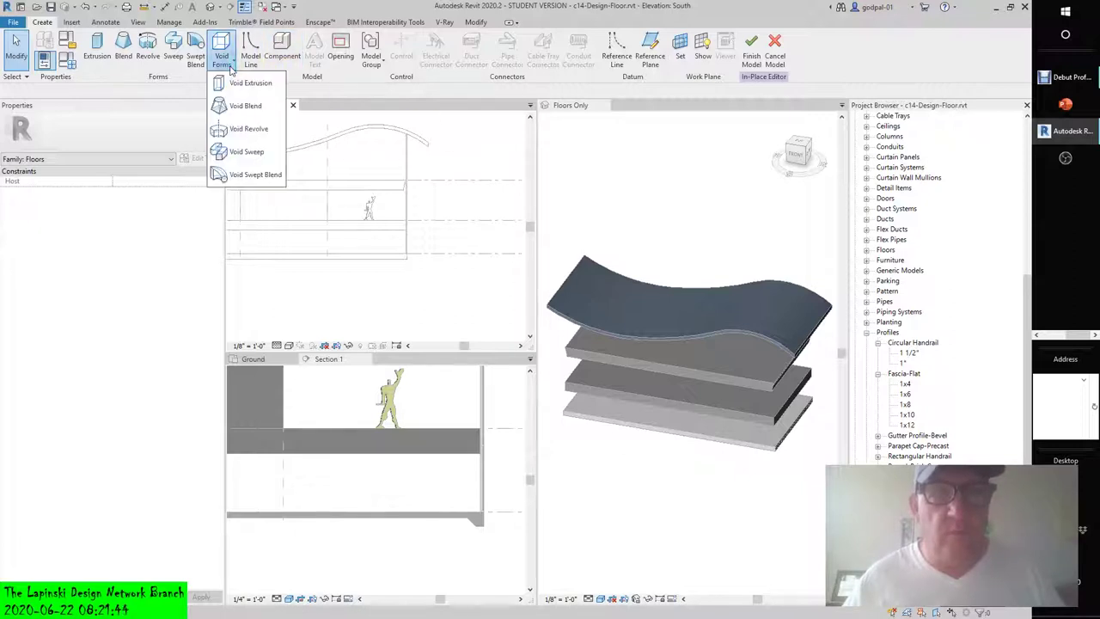
click(247, 151)
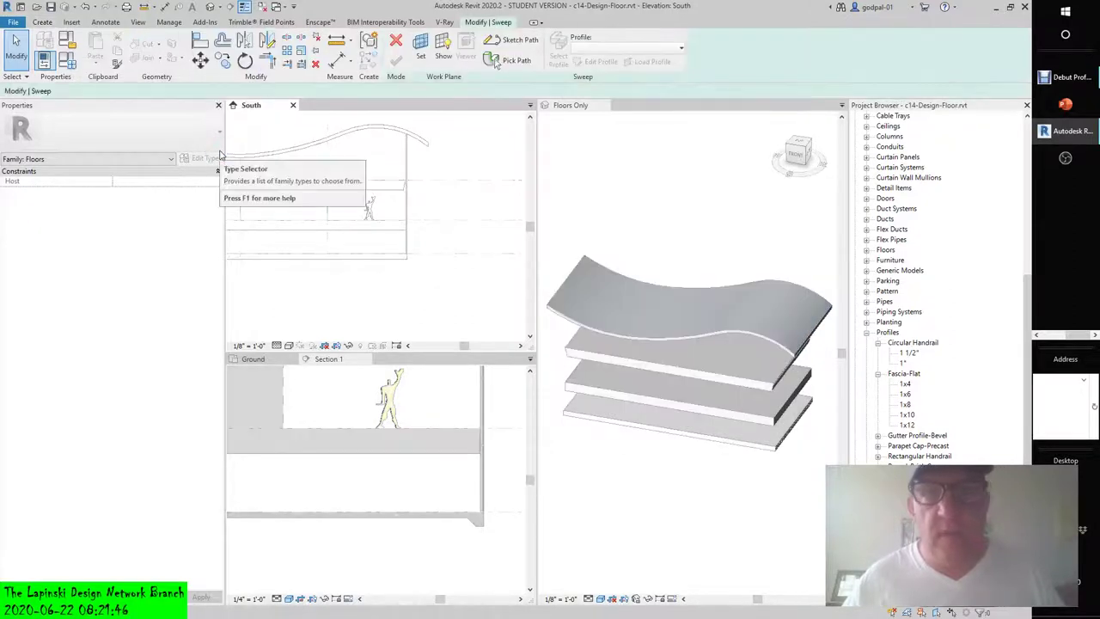
click(508, 61)
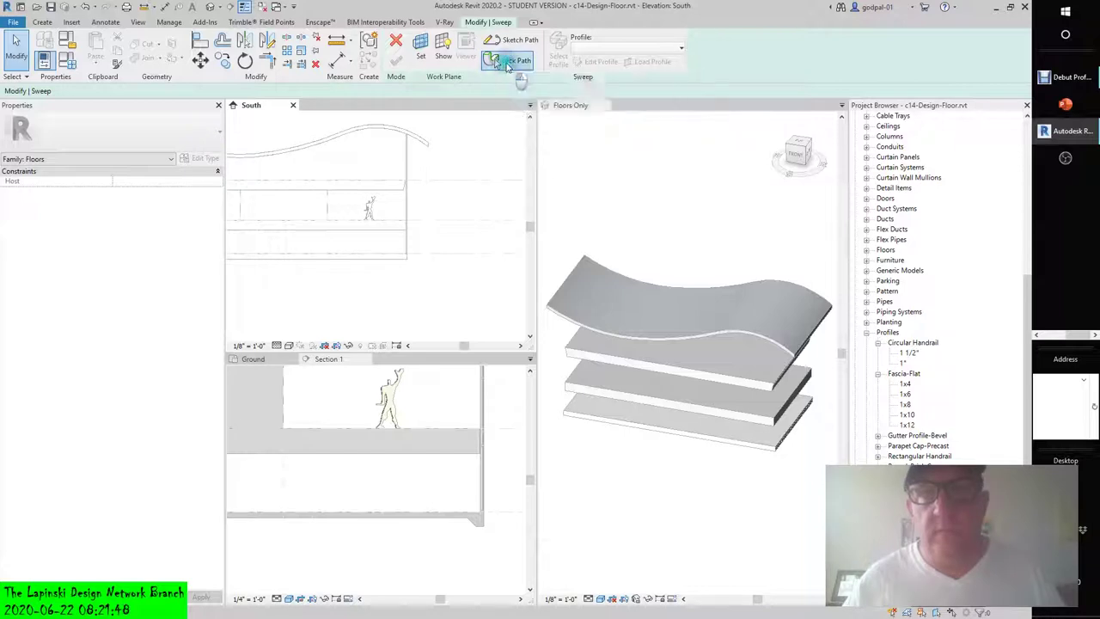
click(574, 430)
click(576, 426)
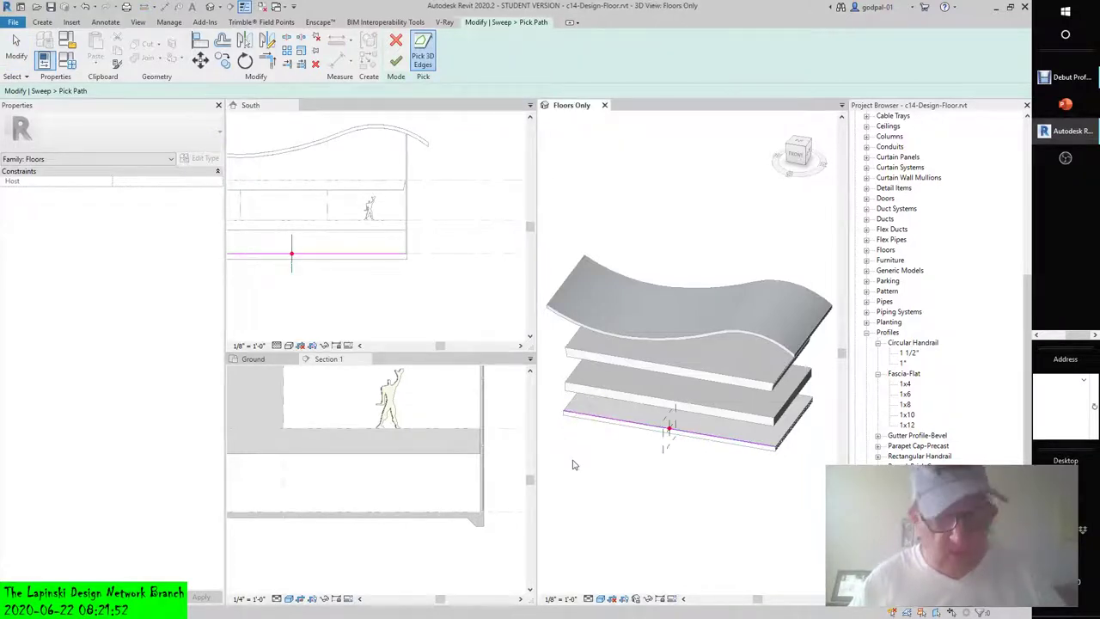
shift+middle_drag(584, 468, 641, 444)
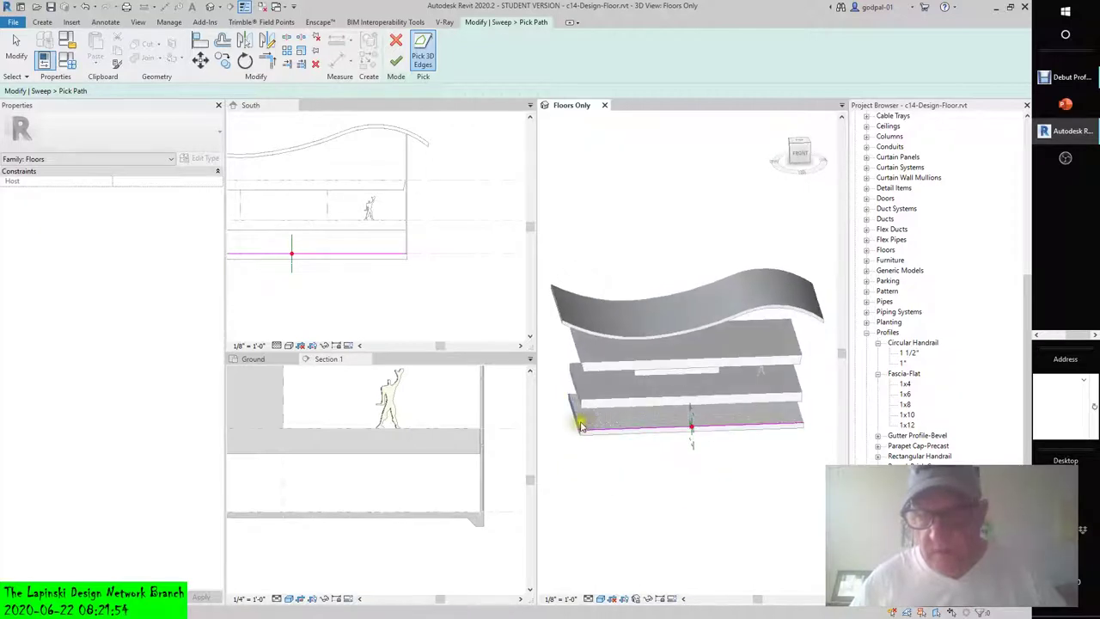
mouse_move(581, 423)
shift+middle_down()
mouse_move(597, 437)
mouse_move(691, 445)
mouse_move(712, 472)
mouse_move(596, 472)
mouse_move(662, 458)
shift+middle_up()
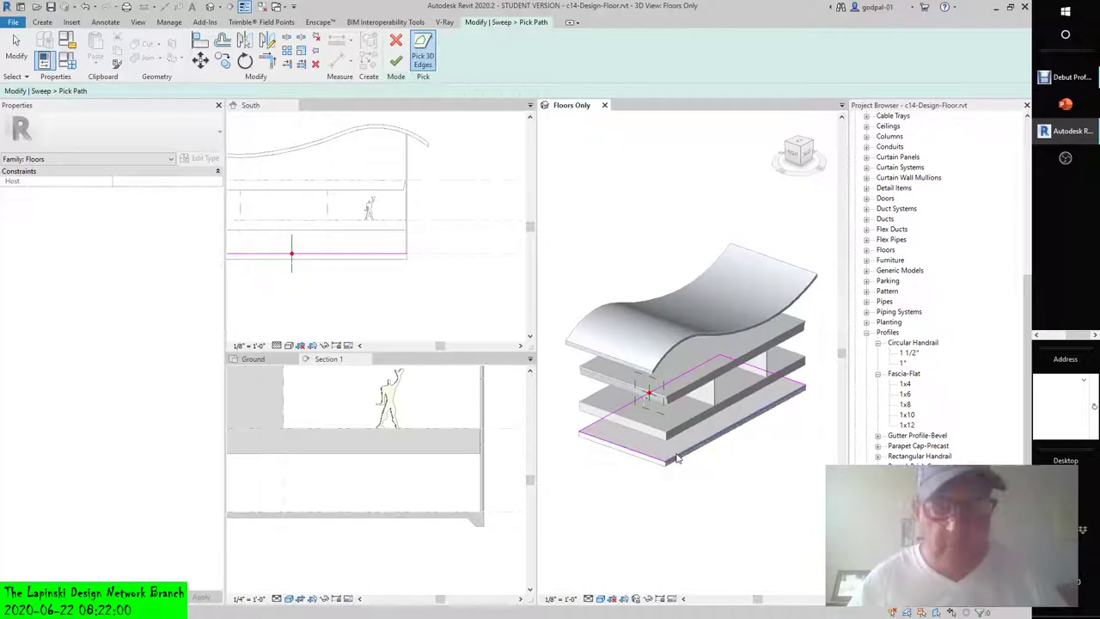
click(674, 457)
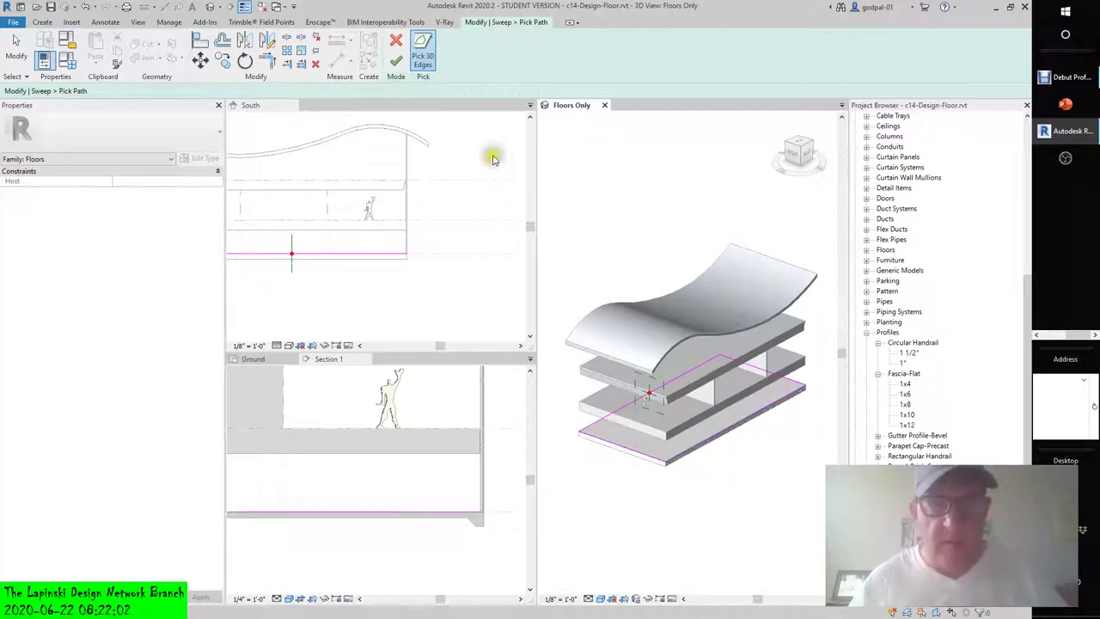
Finish the sweep path and set the sweep profile to SD Sandwich Edge : Type 1
click(395, 62)
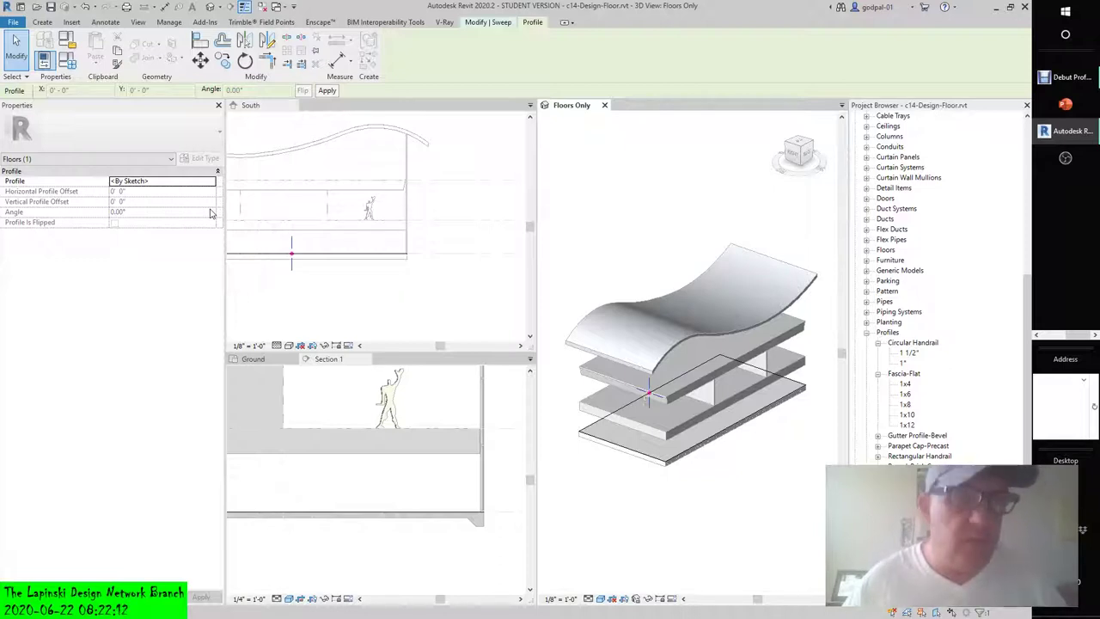
click(210, 180)
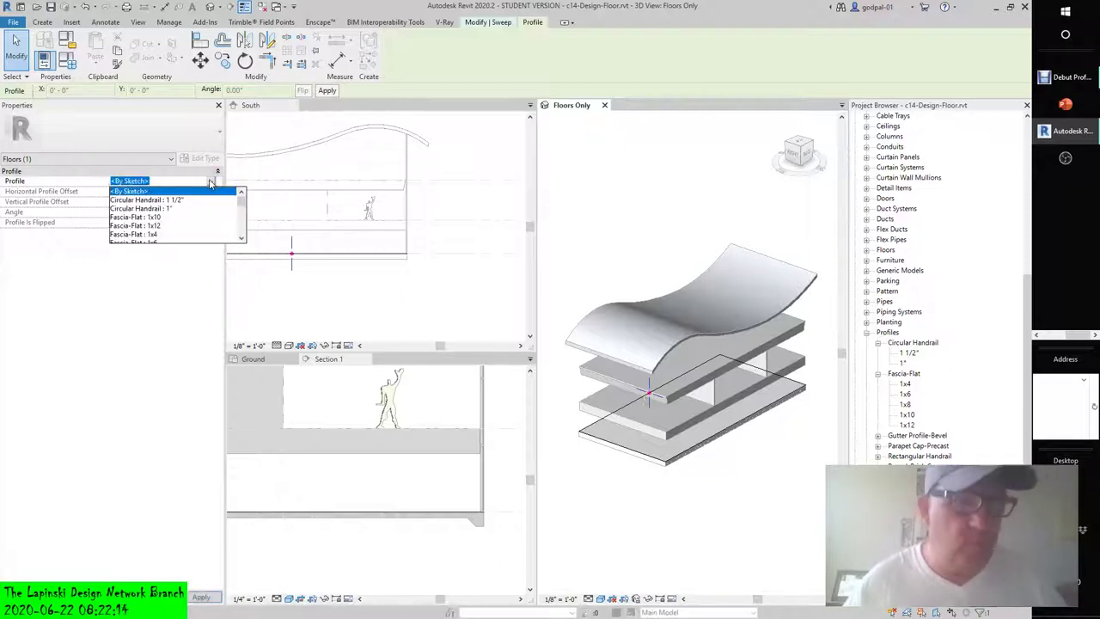
click(242, 226)
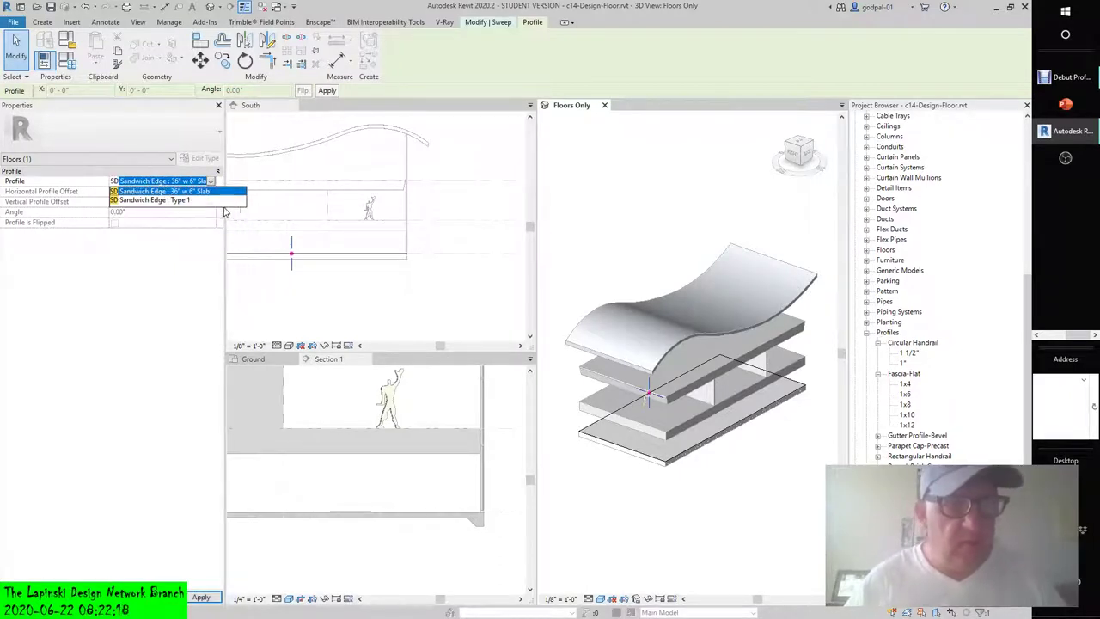
click(151, 200)
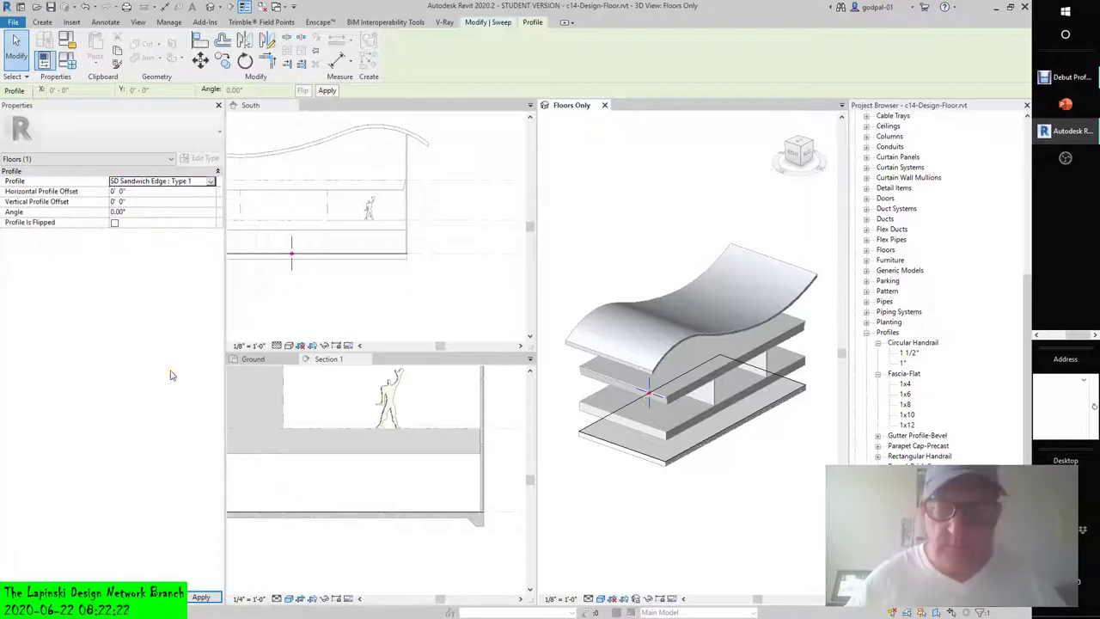
Orbit, switch to the ViewCube's Right view and pan to centre the profile sketch
scroll(666, 455, up, 5)
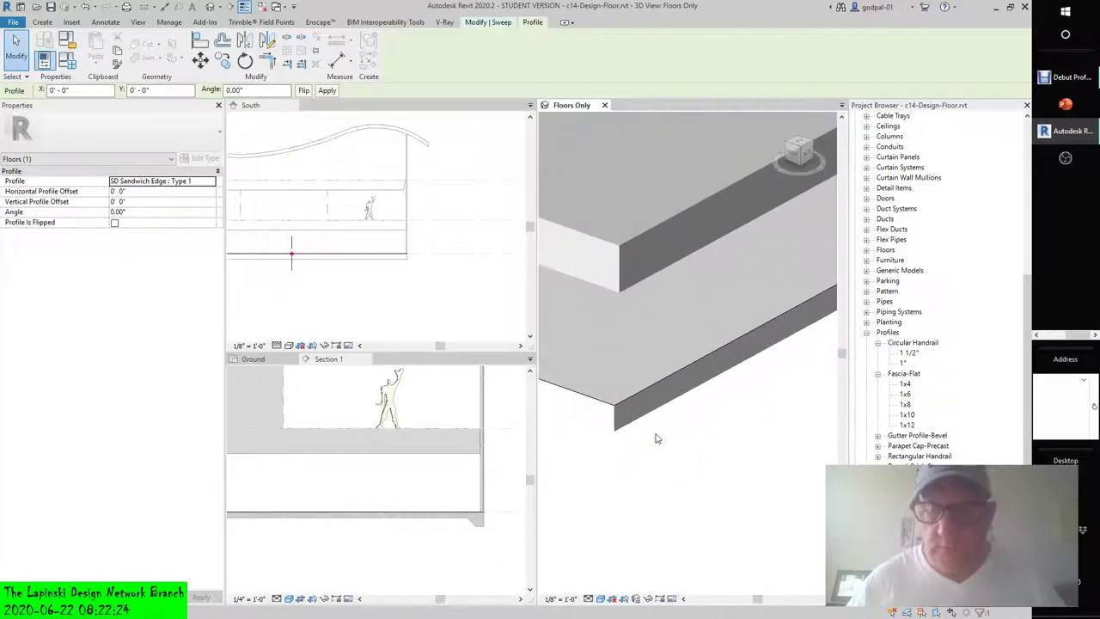
mouse_move(637, 443)
shift+middle_down()
mouse_move(680, 269)
mouse_move(662, 523)
shift+middle_up()
mouse_move(670, 270)
shift+middle_down()
mouse_move(682, 289)
mouse_move(720, 265)
mouse_move(731, 297)
mouse_move(768, 321)
mouse_move(685, 333)
mouse_move(777, 202)
shift+middle_up()
click(798, 149)
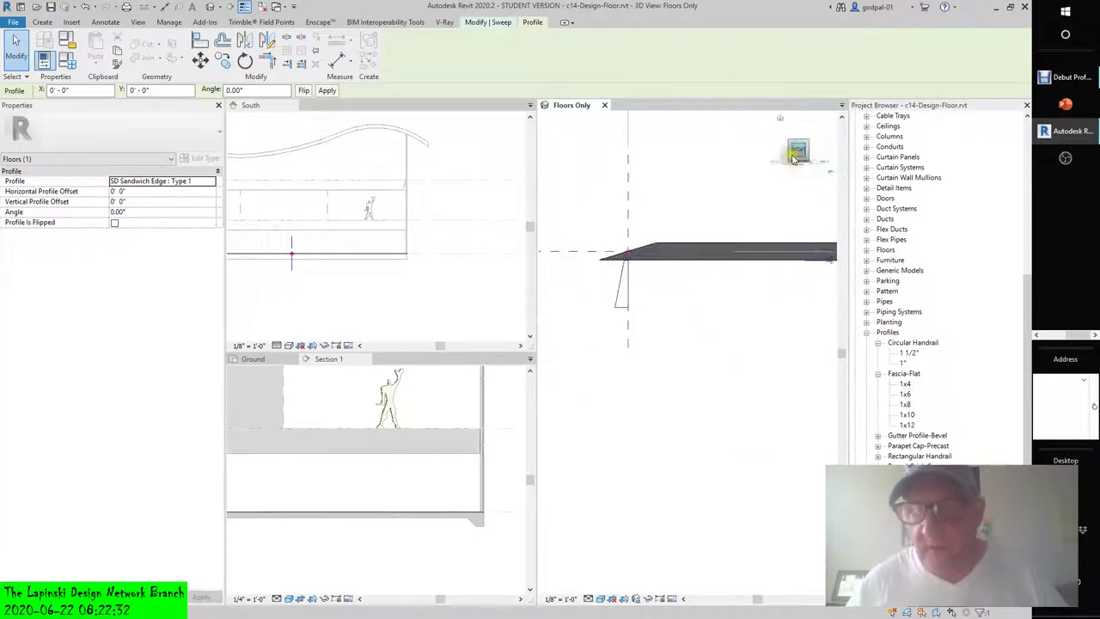
middle_drag(709, 256, 678, 369)
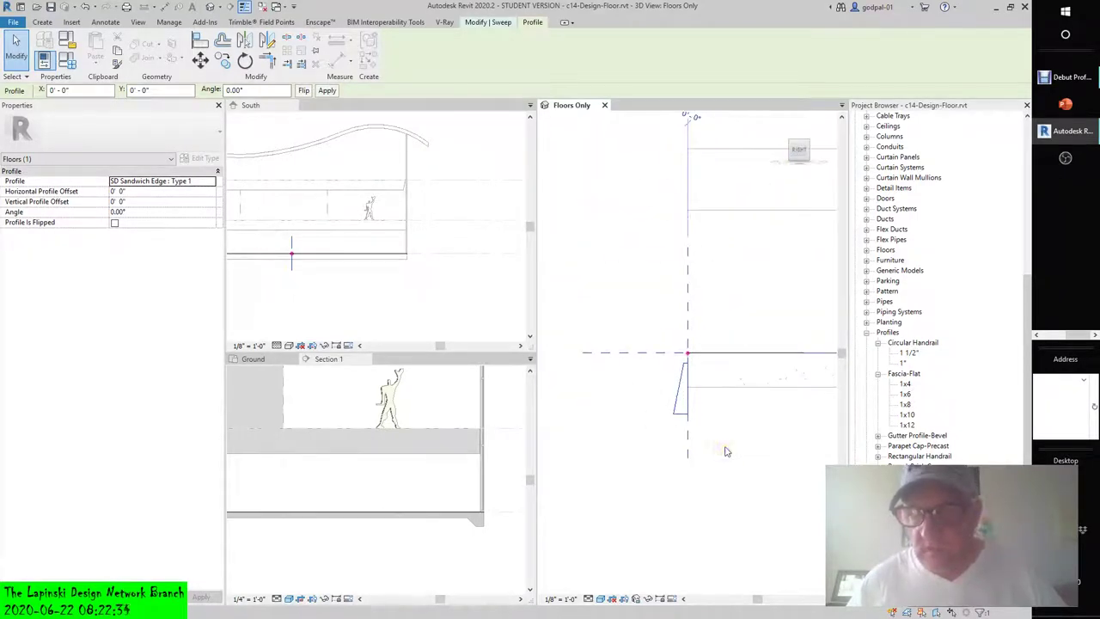
middle_drag(725, 449, 634, 428)
scroll(602, 421, down, 4)
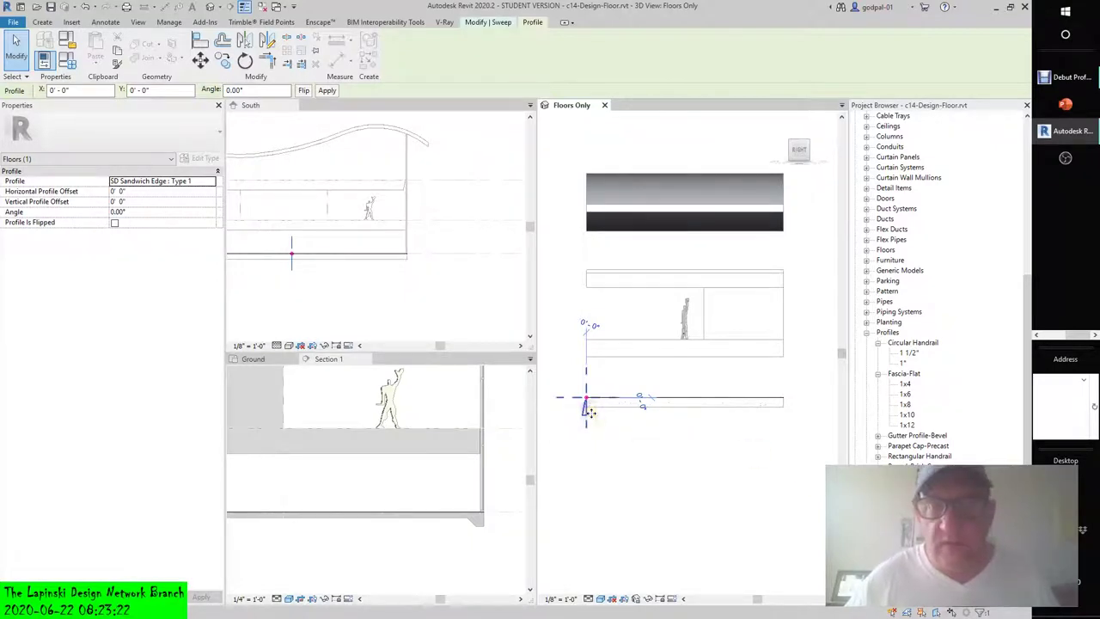
Bring the SD Sandwich Edge : Type 1 profile into the Floors Only view and return to Modify | Sweep
scroll(588, 408, up, 5)
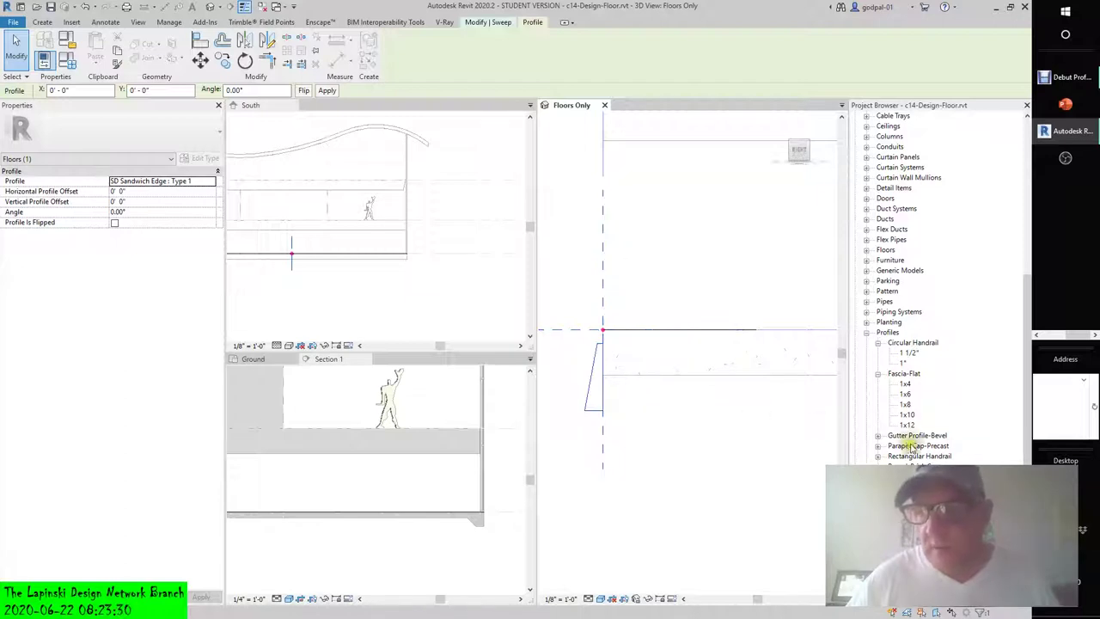
scroll(910, 430, down, 3)
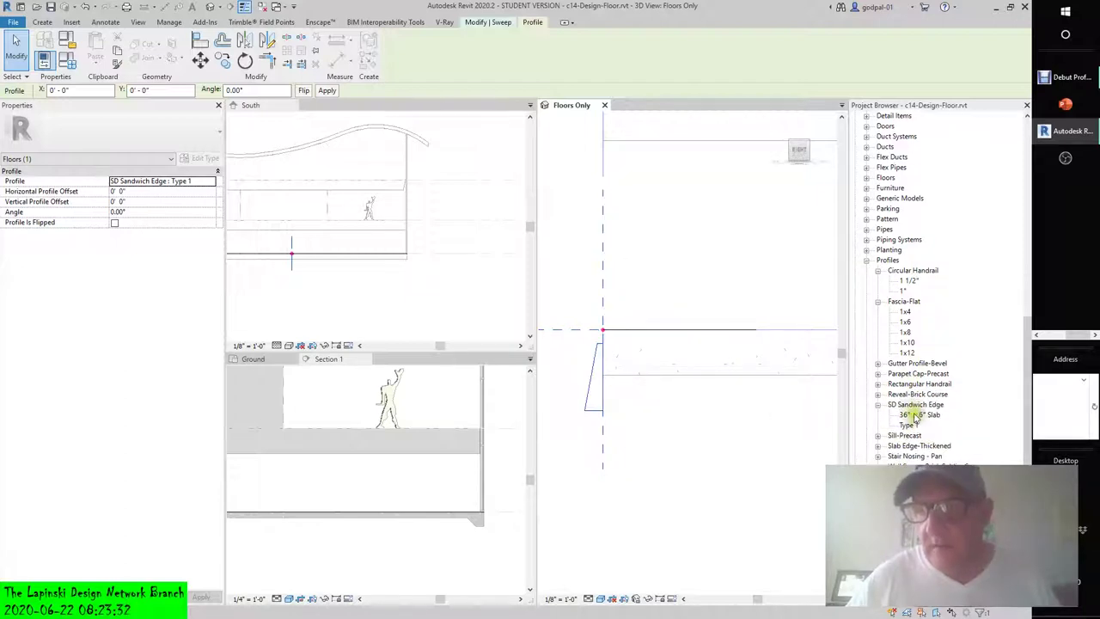
right_click(908, 426)
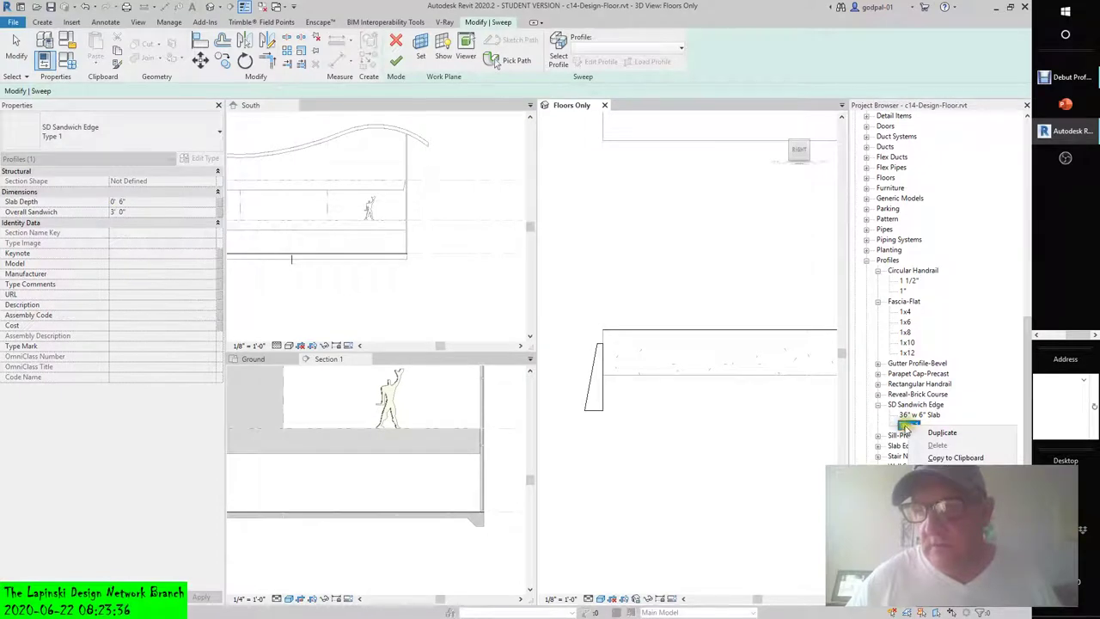
drag(908, 427, 719, 436)
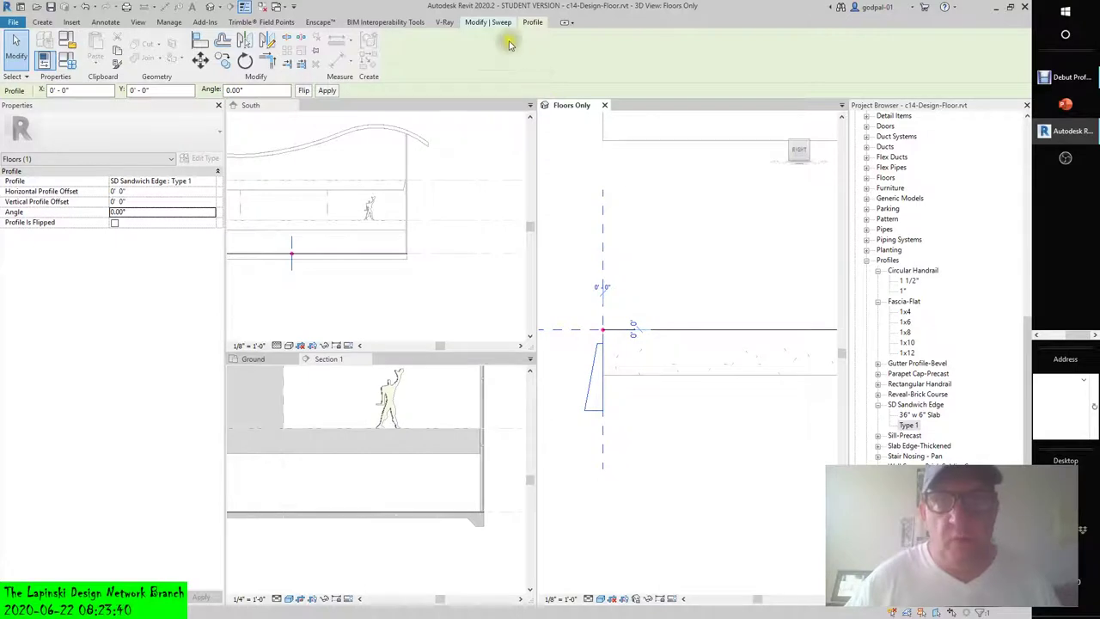
click(491, 22)
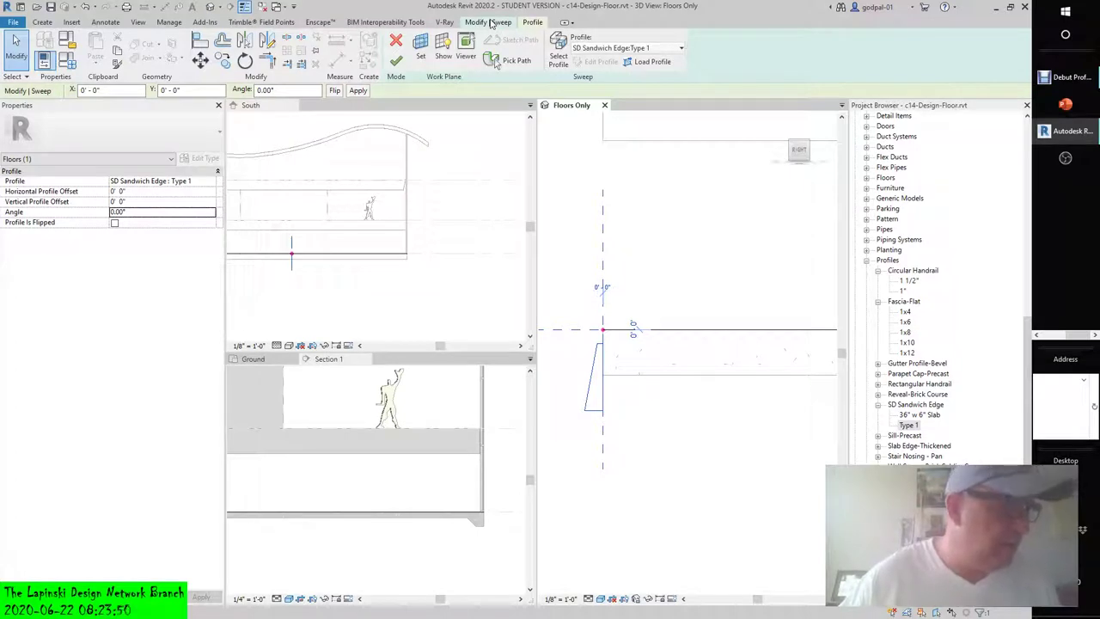
Finish edit mode to create the void sweep with the SD Sandwich Edge : Type 1 profile
click(396, 60)
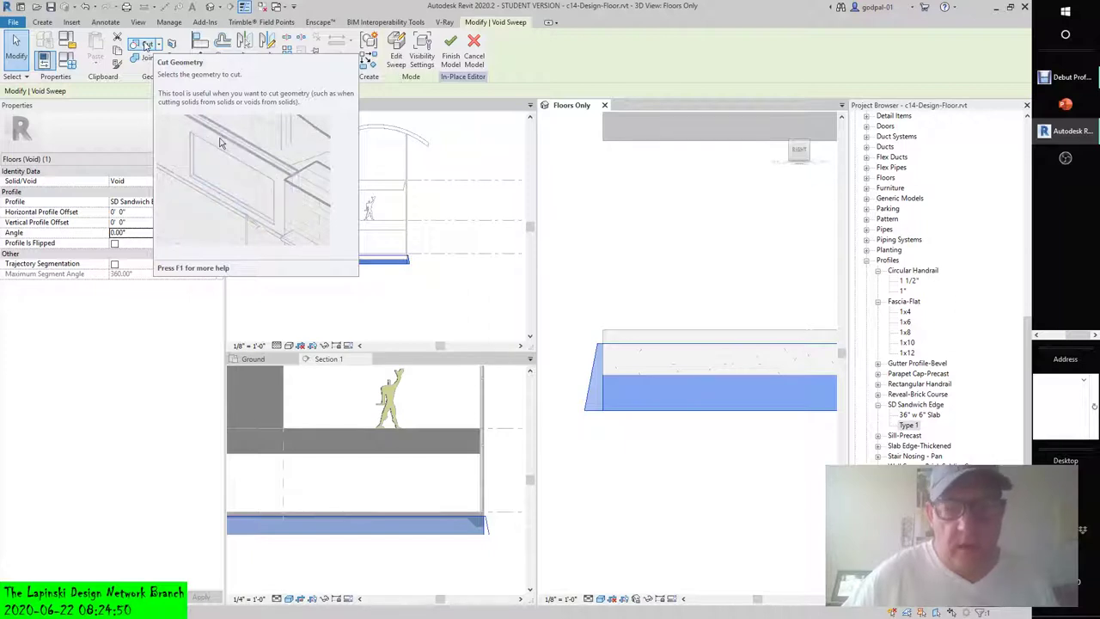
Start Cut Geometry to cut the floor with the void sweep
click(147, 45)
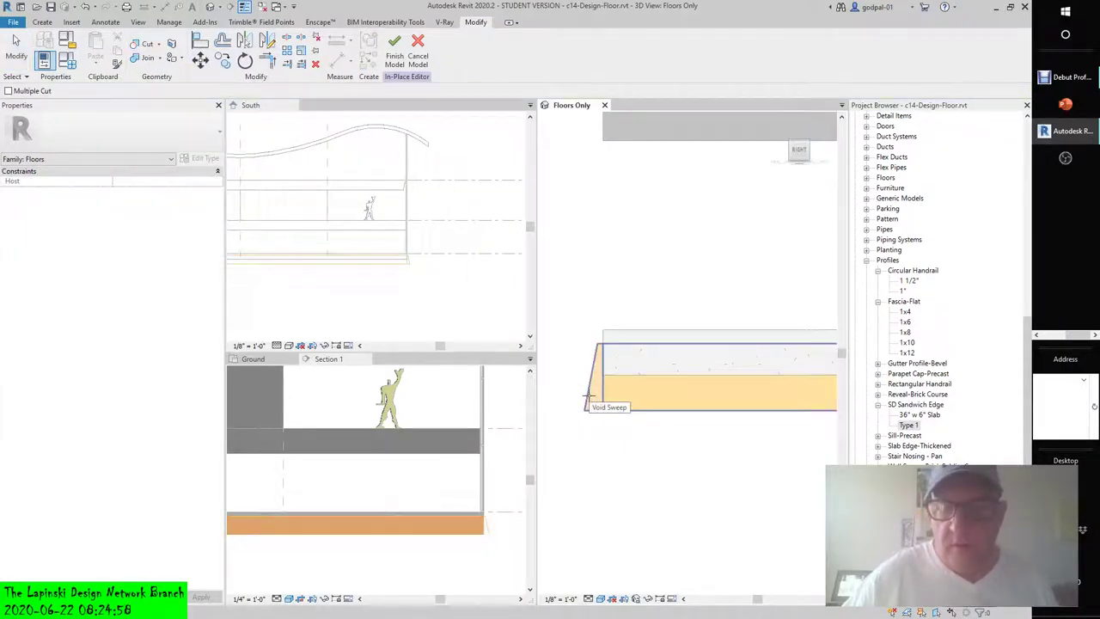
scroll(644, 395, down, 5)
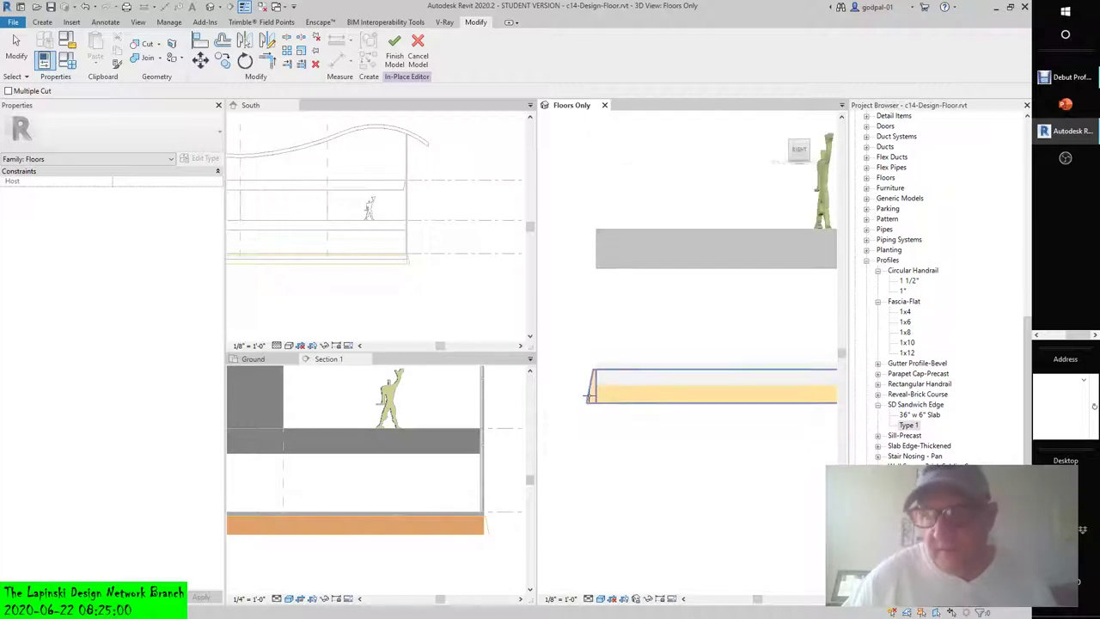
scroll(703, 395, up, 5)
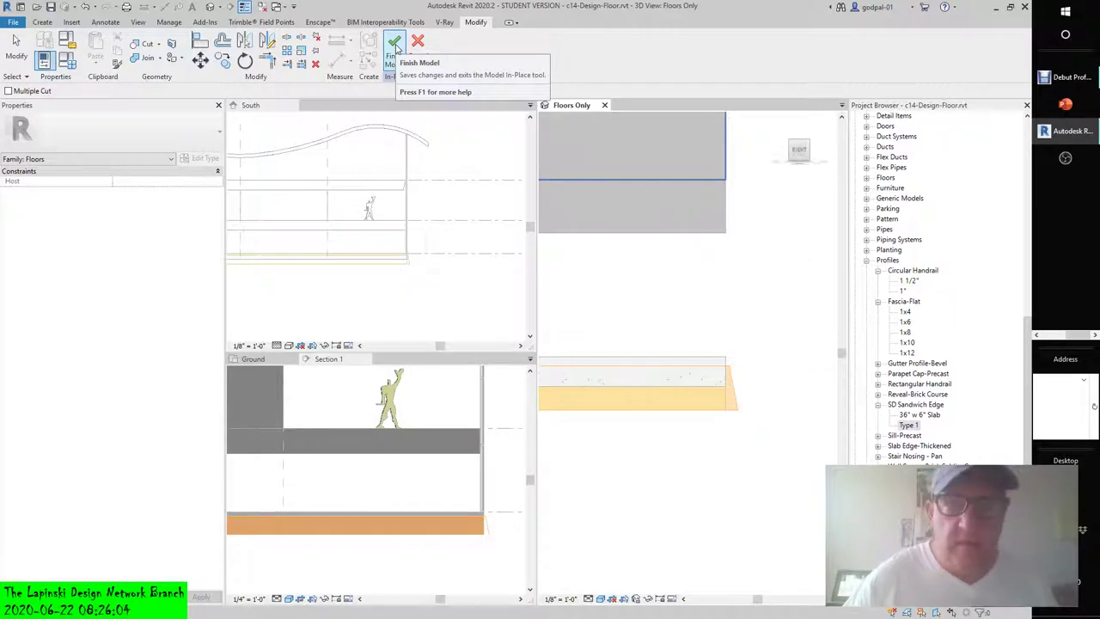
click(394, 43)
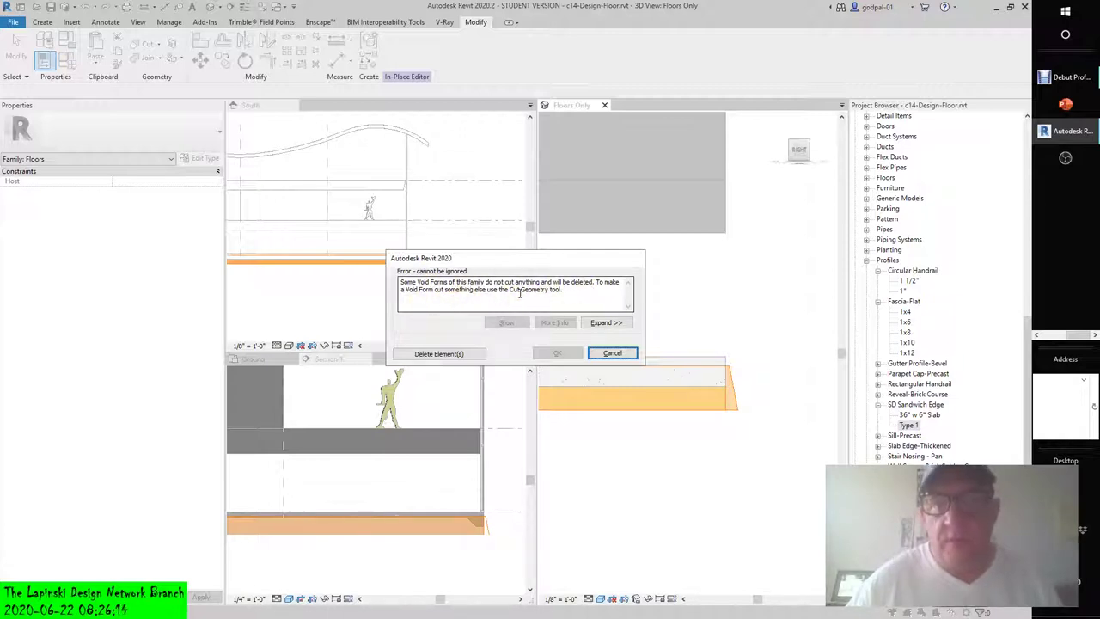
click(603, 353)
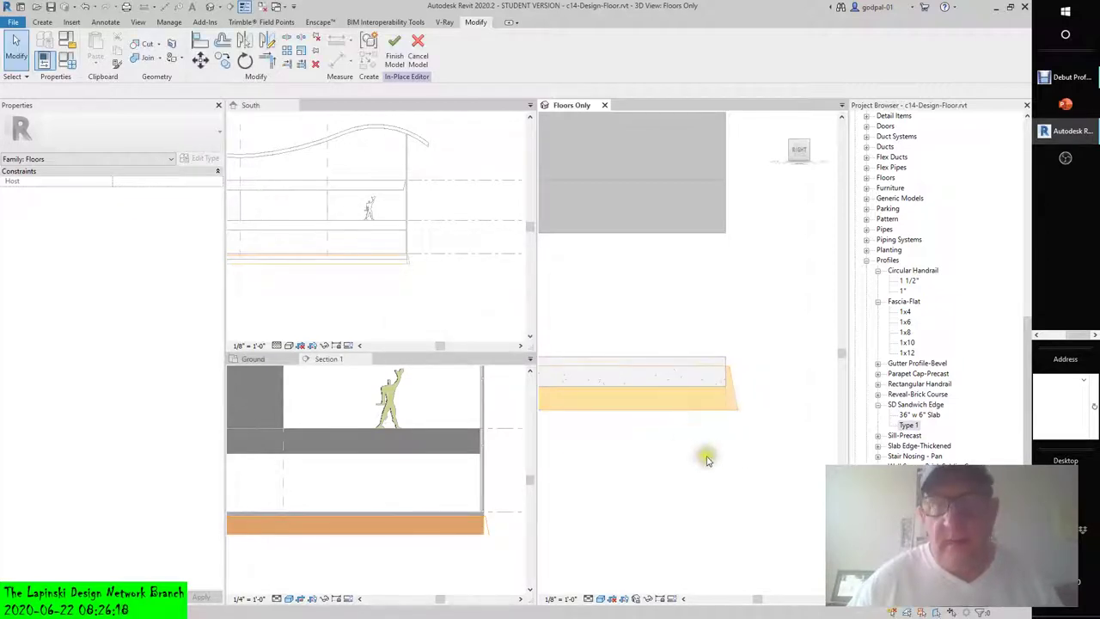
Select the void sweep along the floor edge and reopen it in Modify | Sweep
click(733, 409)
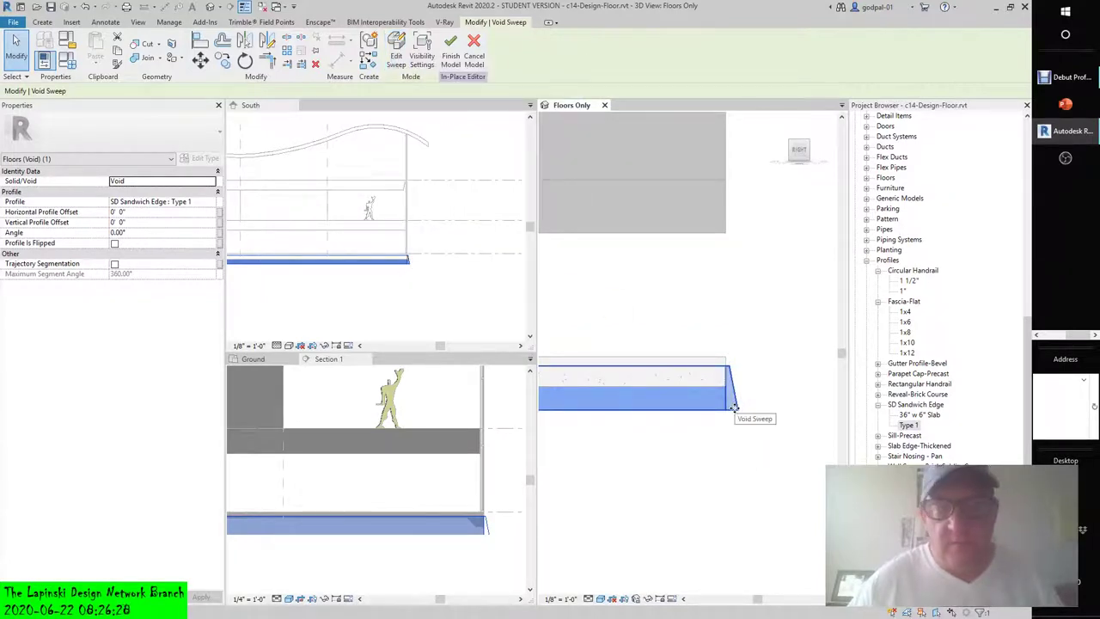
double_click(733, 407)
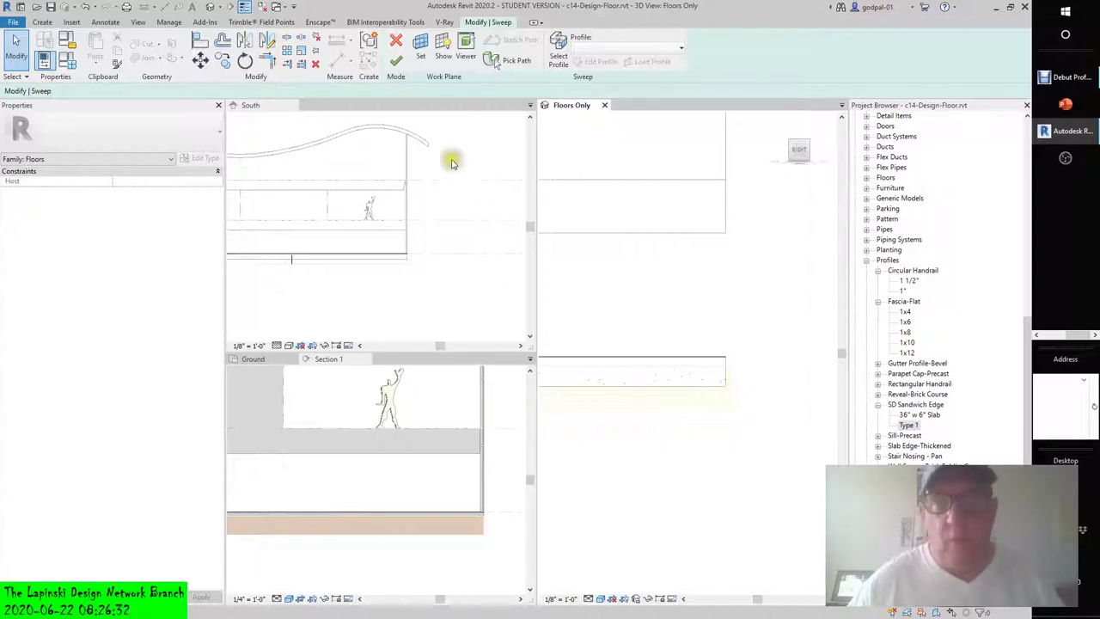
Leave sweep editing, cancel the in-place model, confirm discarding it and skip saving
click(395, 41)
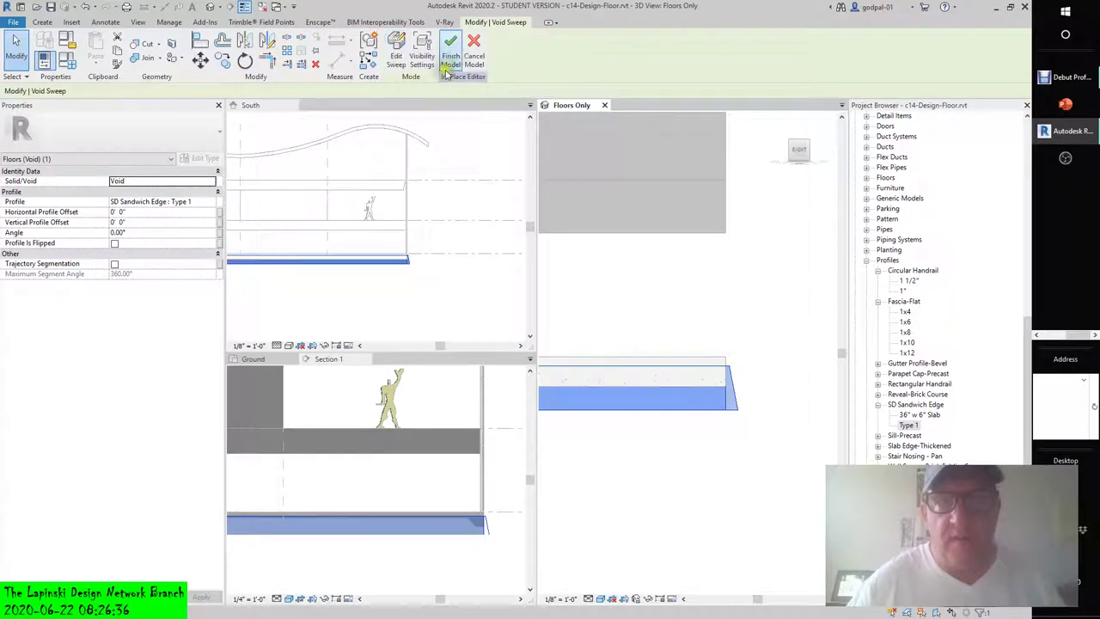
click(473, 42)
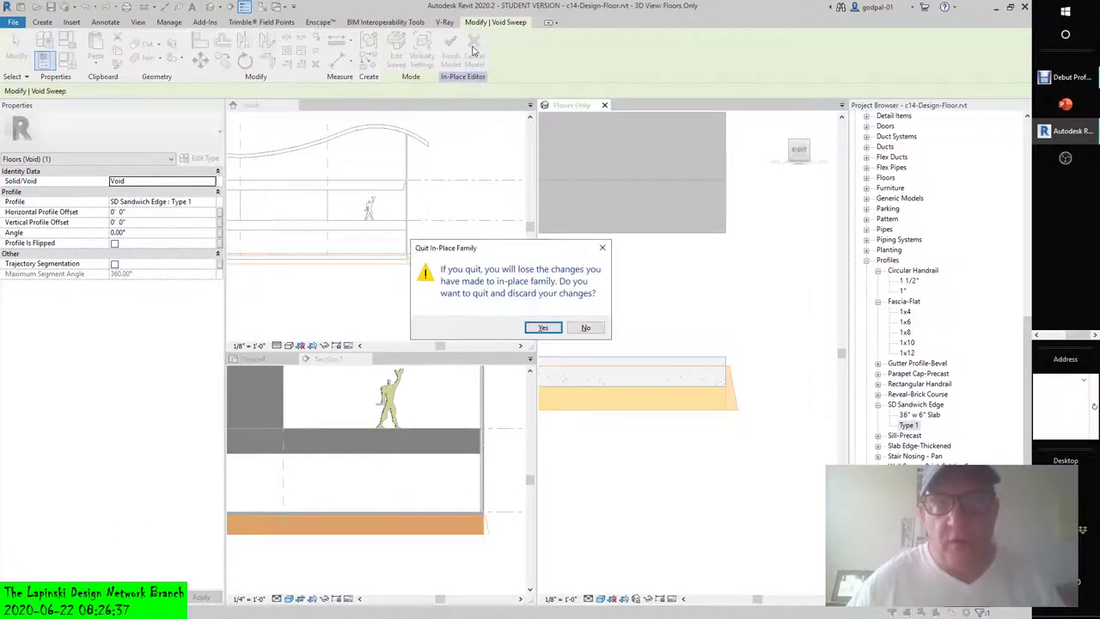
click(543, 327)
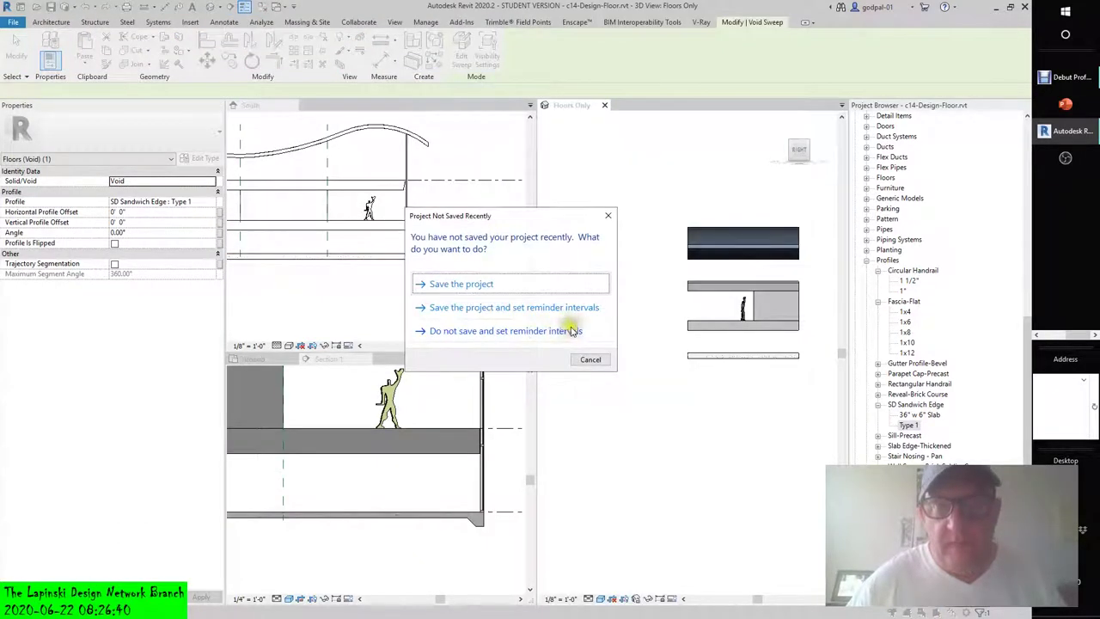
click(588, 359)
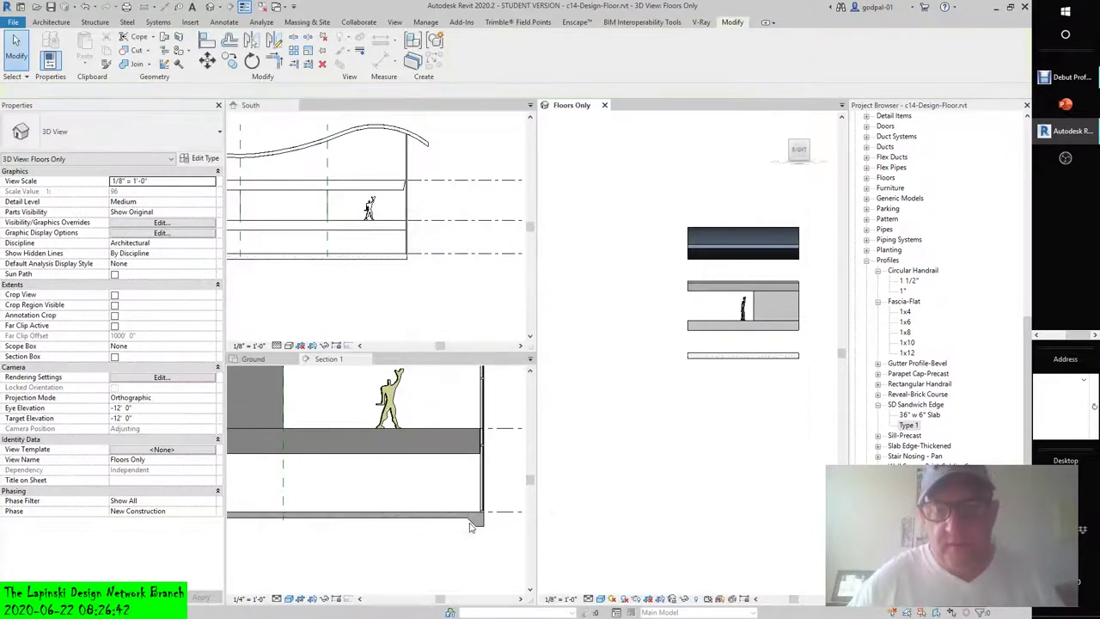
Make Section 1 the active view and zoom to show the whole building
click(475, 530)
scroll(481, 531, up, 3)
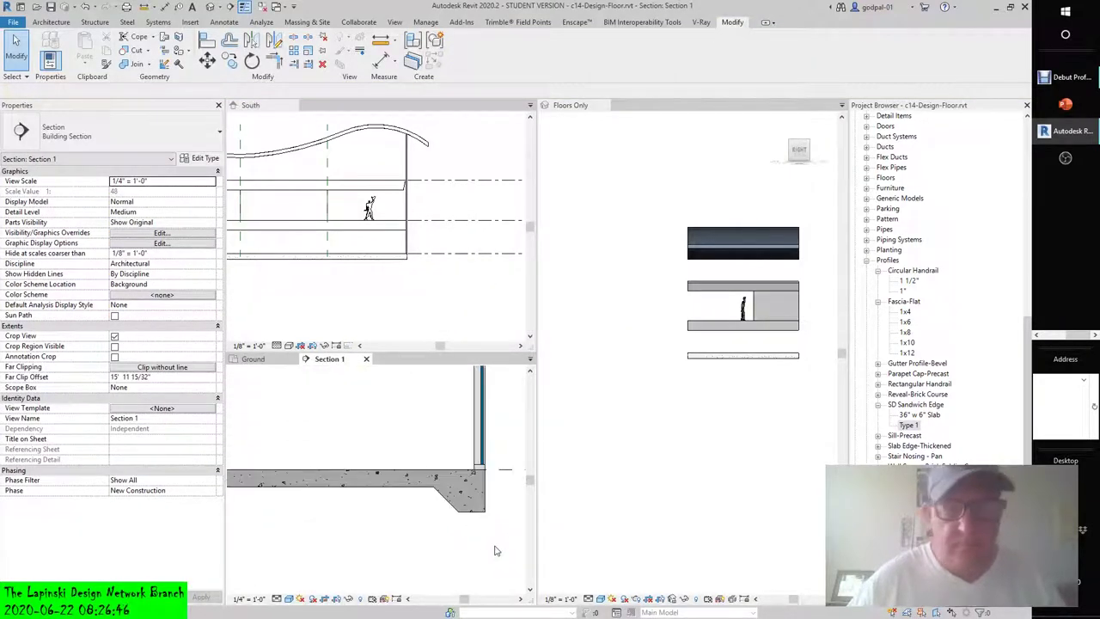
scroll(405, 528, down, 6)
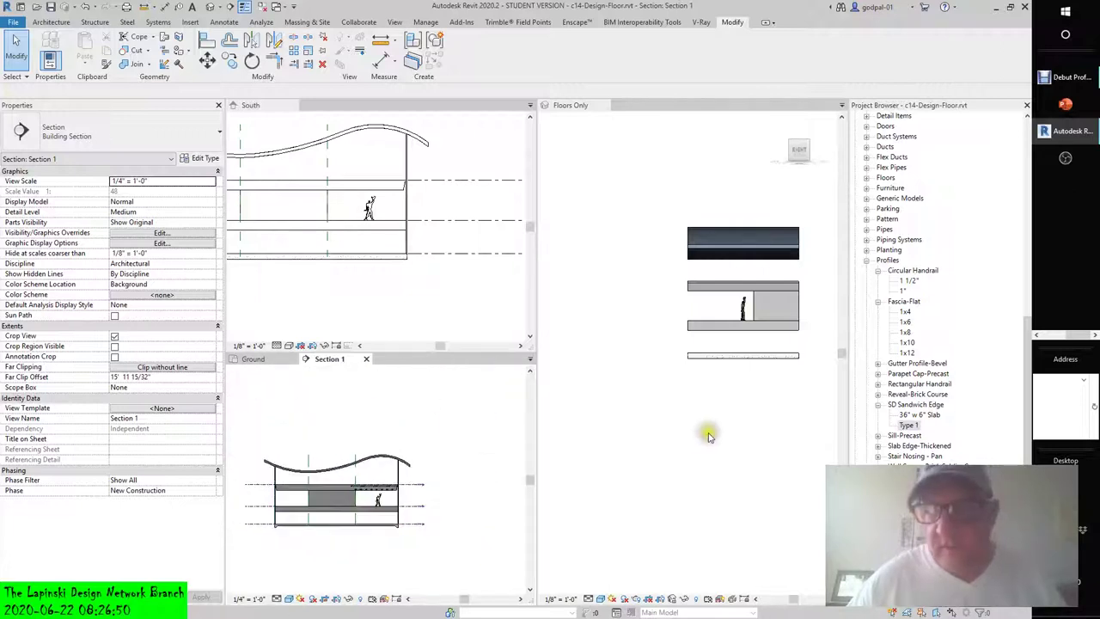
Rotate the Floors Only 3D view with the ViewCube until it looks from the back
click(729, 395)
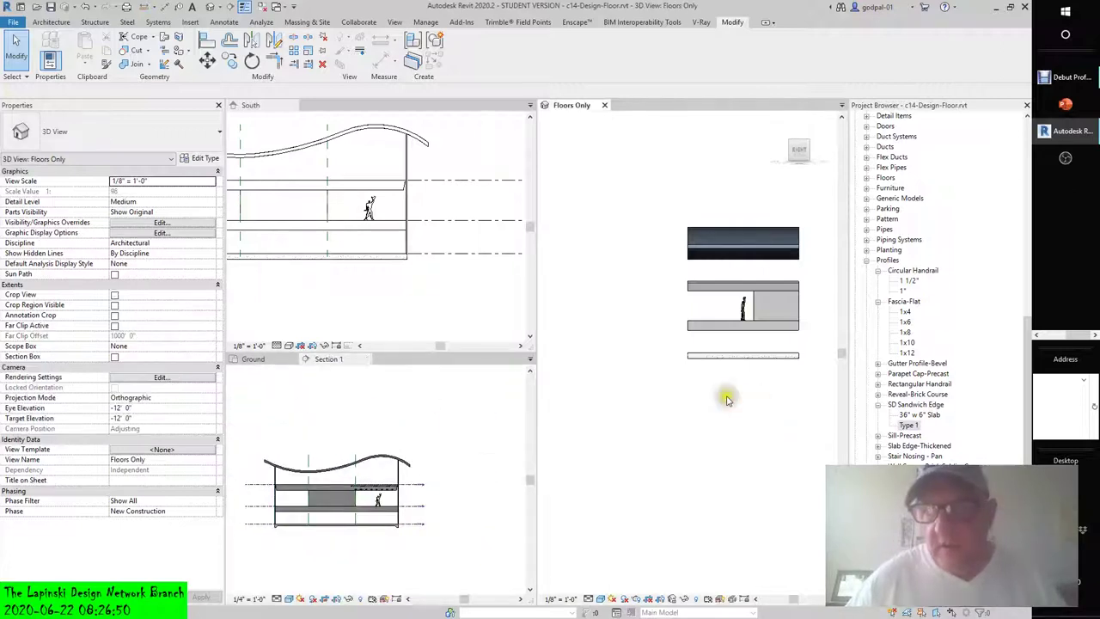
click(782, 151)
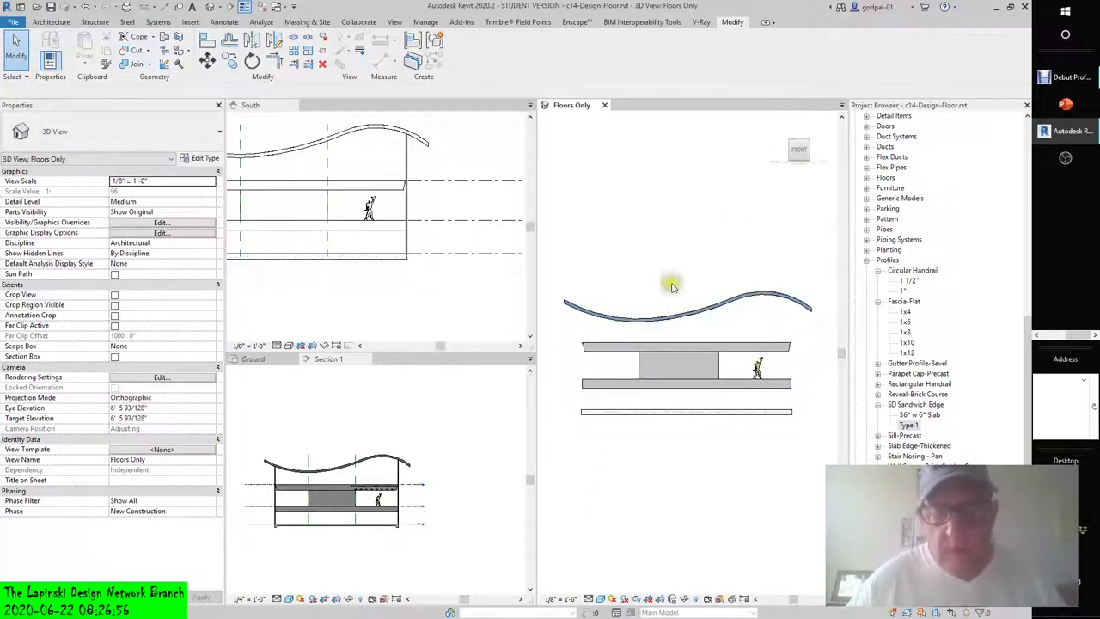
click(783, 152)
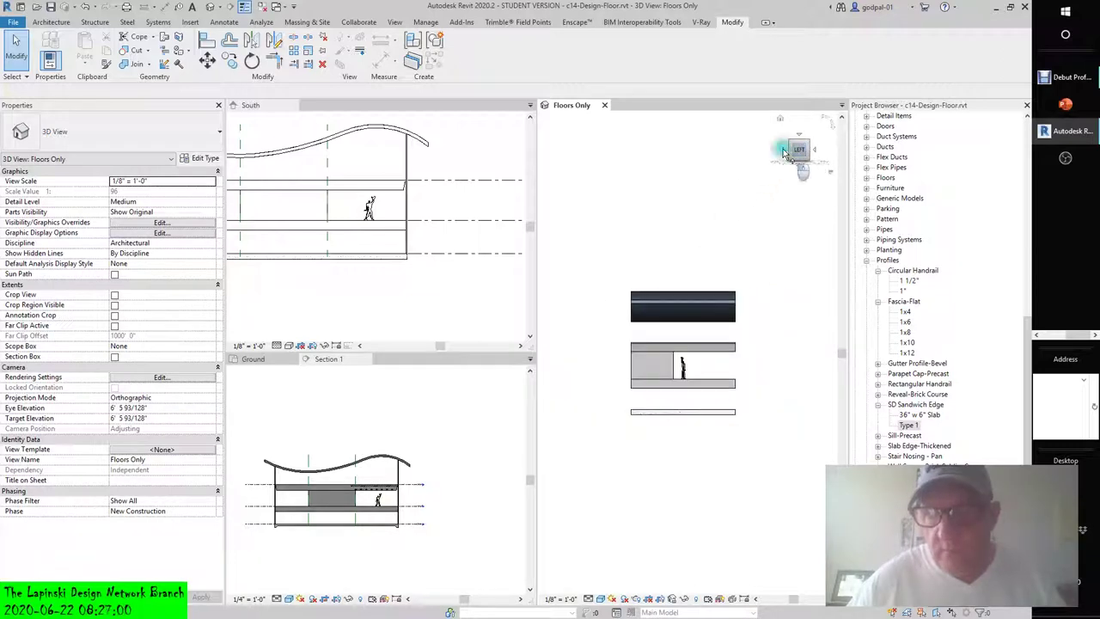
click(784, 153)
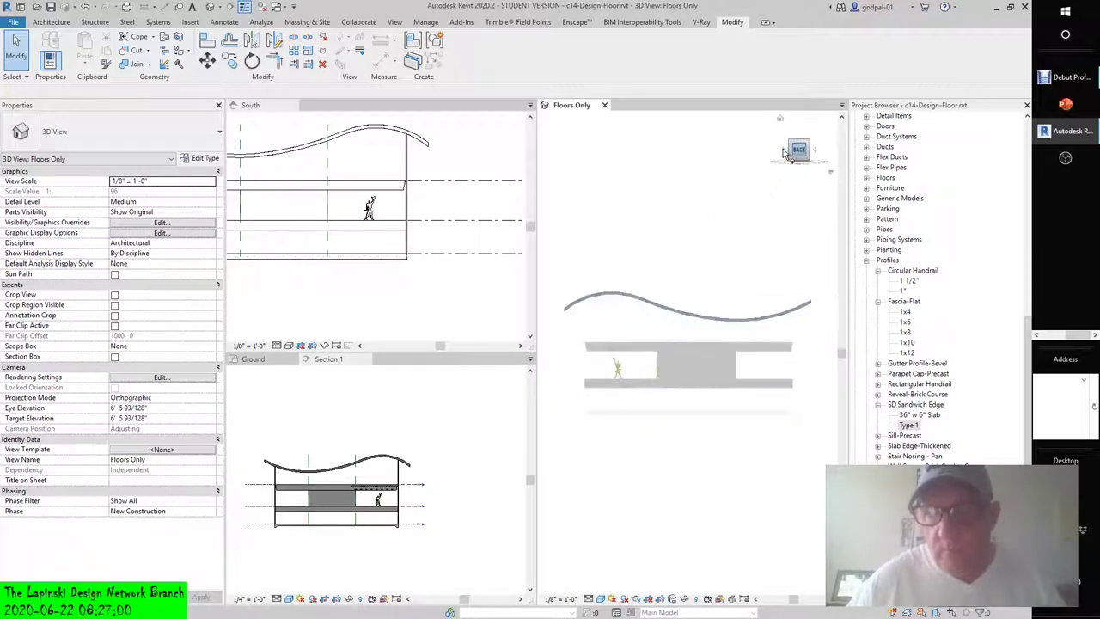
Set the 3D view to Hidden Line and orbit to see the floors from above
click(601, 598)
click(615, 538)
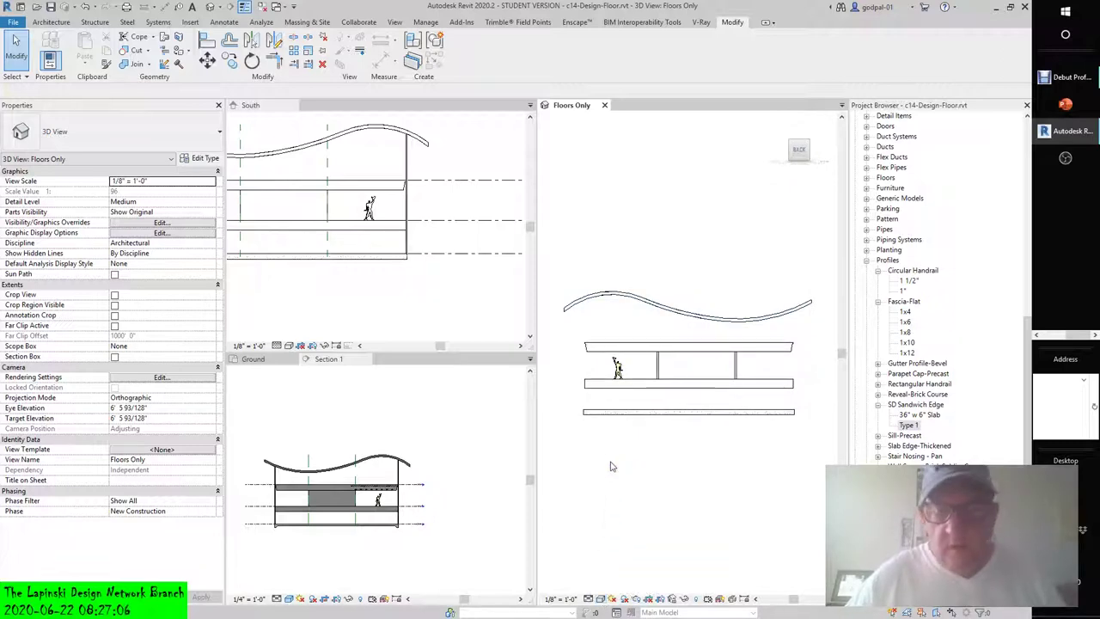
click(393, 546)
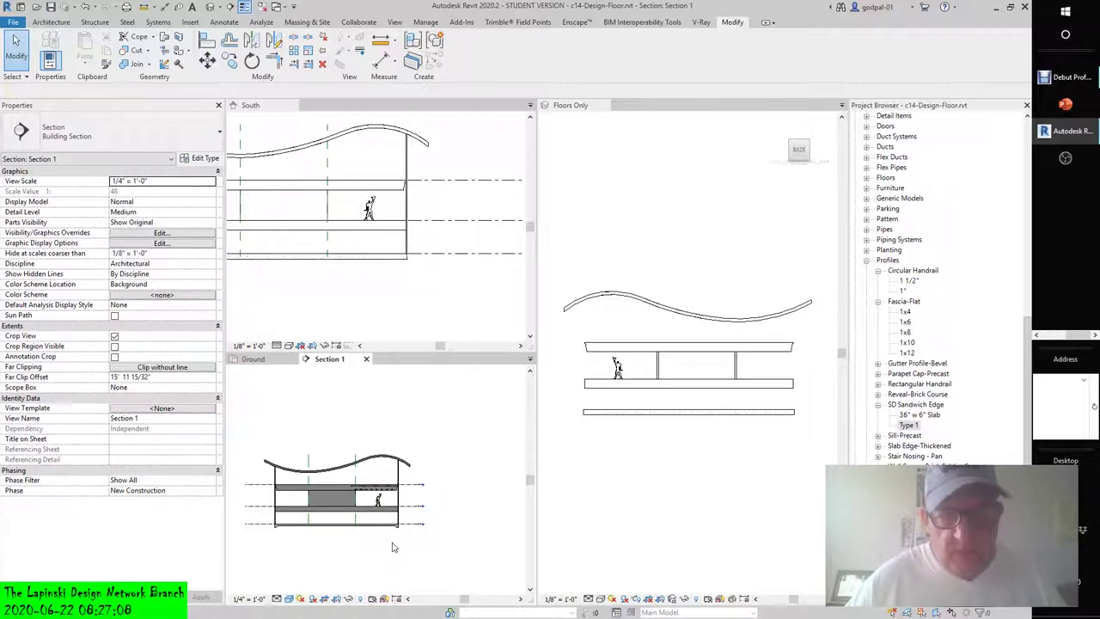
click(613, 431)
mouse_move(613, 447)
shift+middle_down()
mouse_move(613, 412)
mouse_move(622, 440)
shift+middle_up()
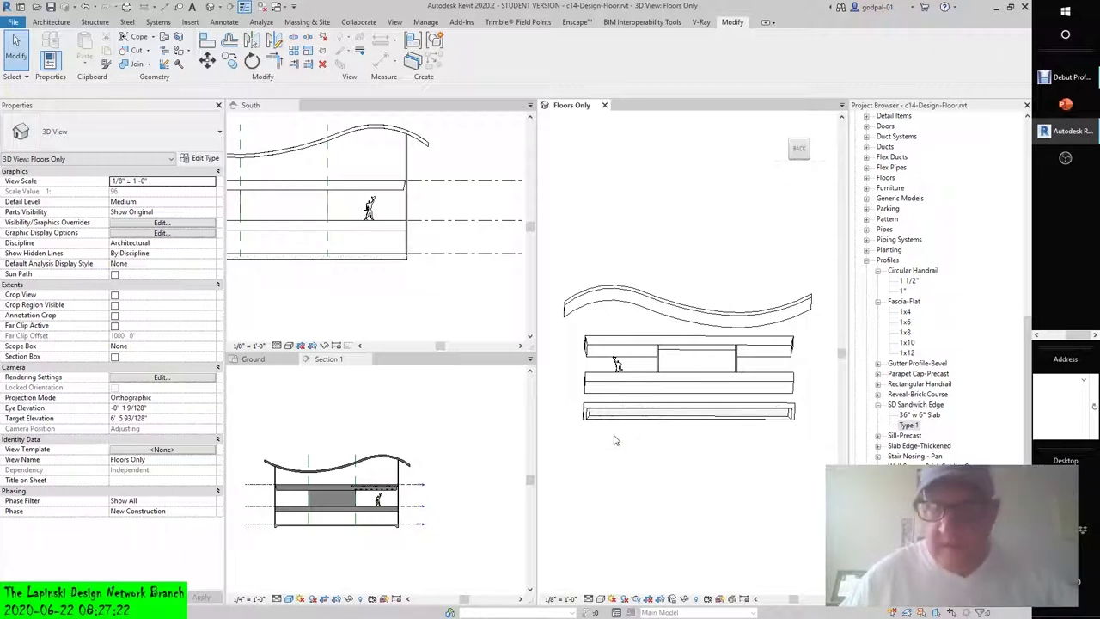
click(645, 437)
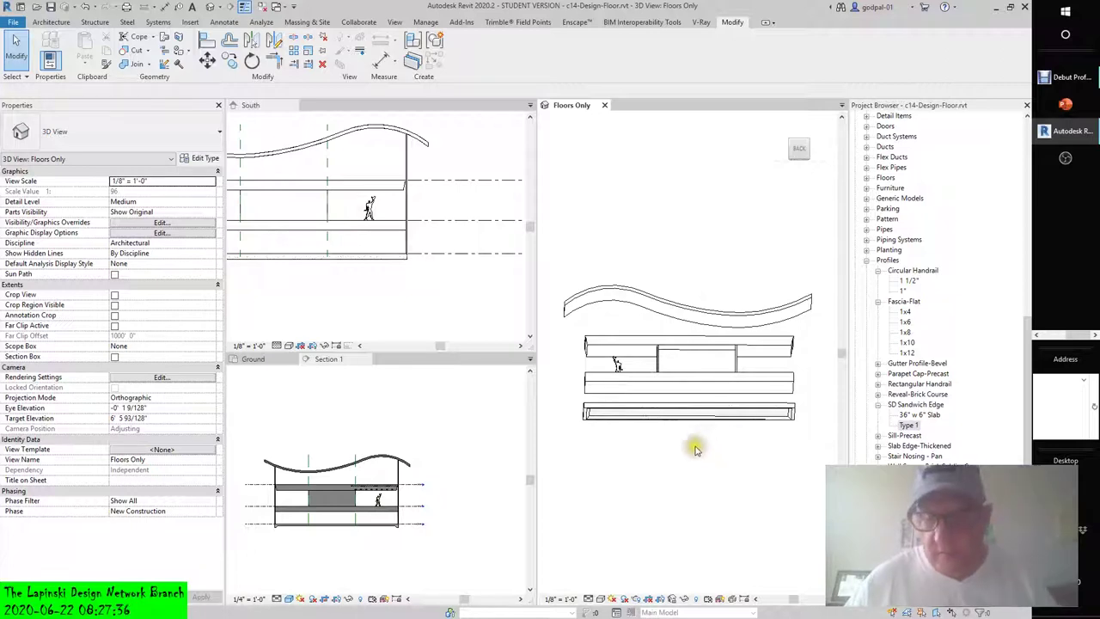
Inspect the bottom slab edge and Level 2 floor across Section 1 and the South elevation
click(606, 421)
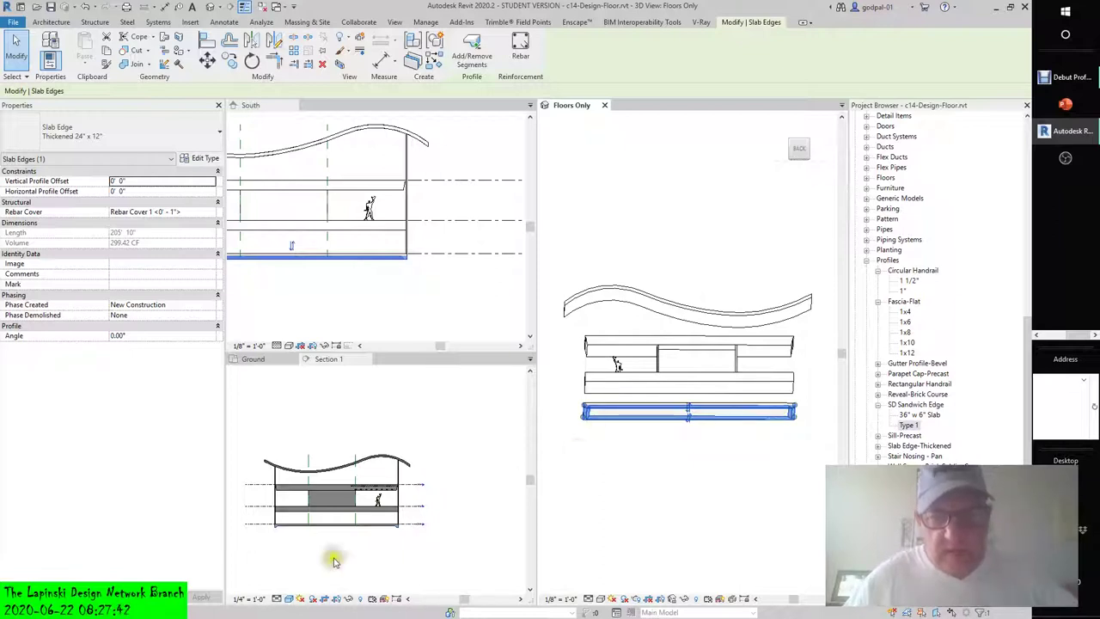
click(372, 555)
scroll(410, 522, up, 5)
scroll(409, 526, up, 3)
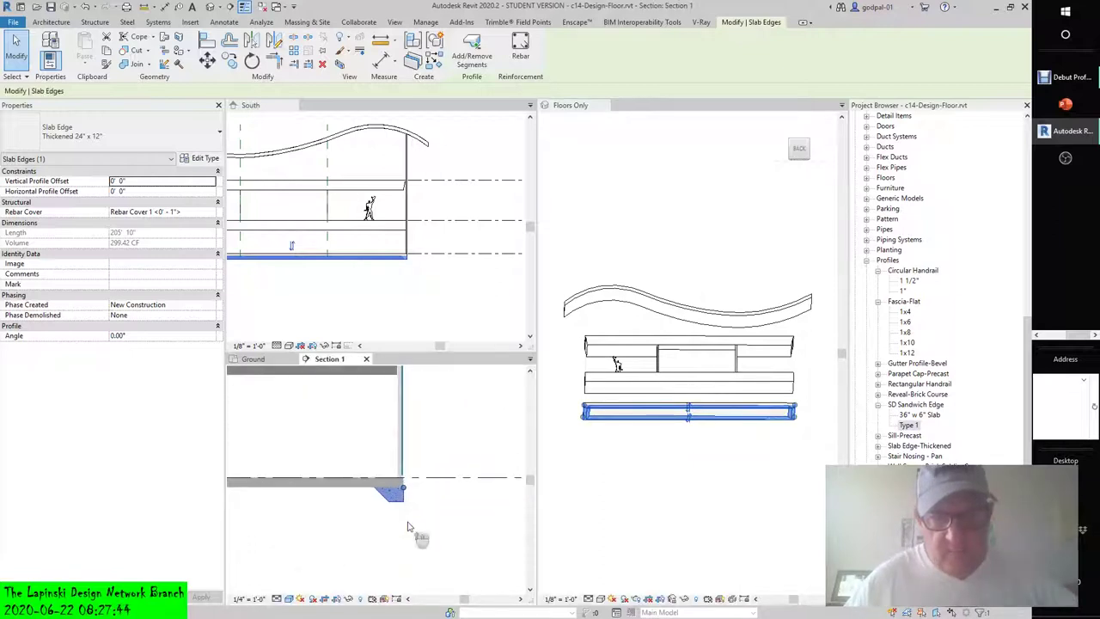
click(417, 221)
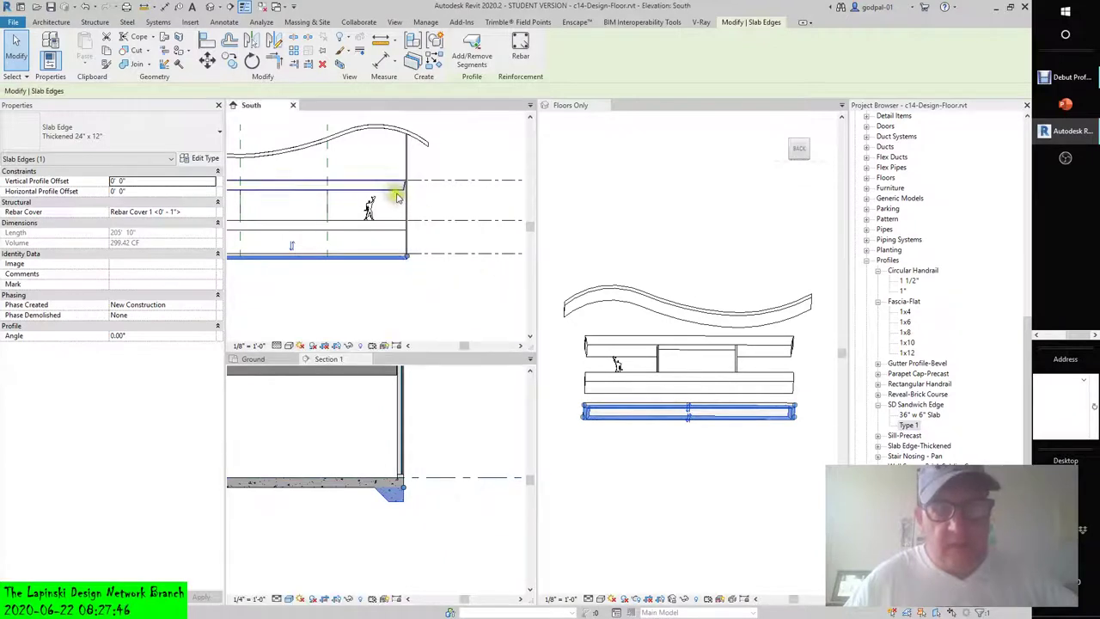
click(388, 185)
click(447, 510)
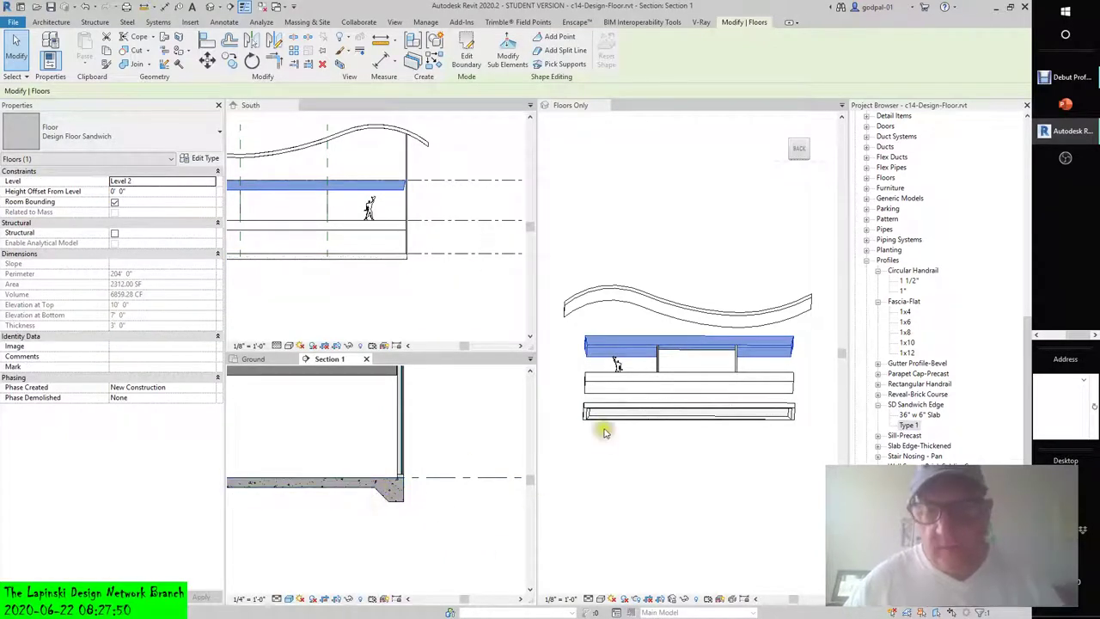
Orbit the 3D view to a tilted overview, then return to Section 1 with nothing selected
click(632, 481)
shift+middle_drag(609, 453, 658, 471)
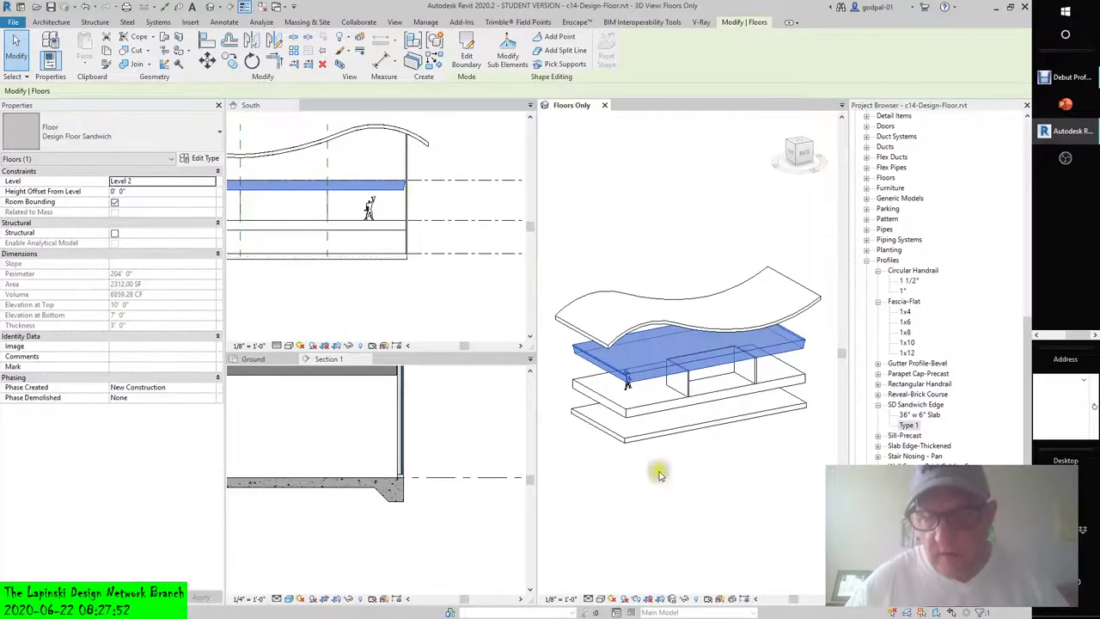
click(616, 453)
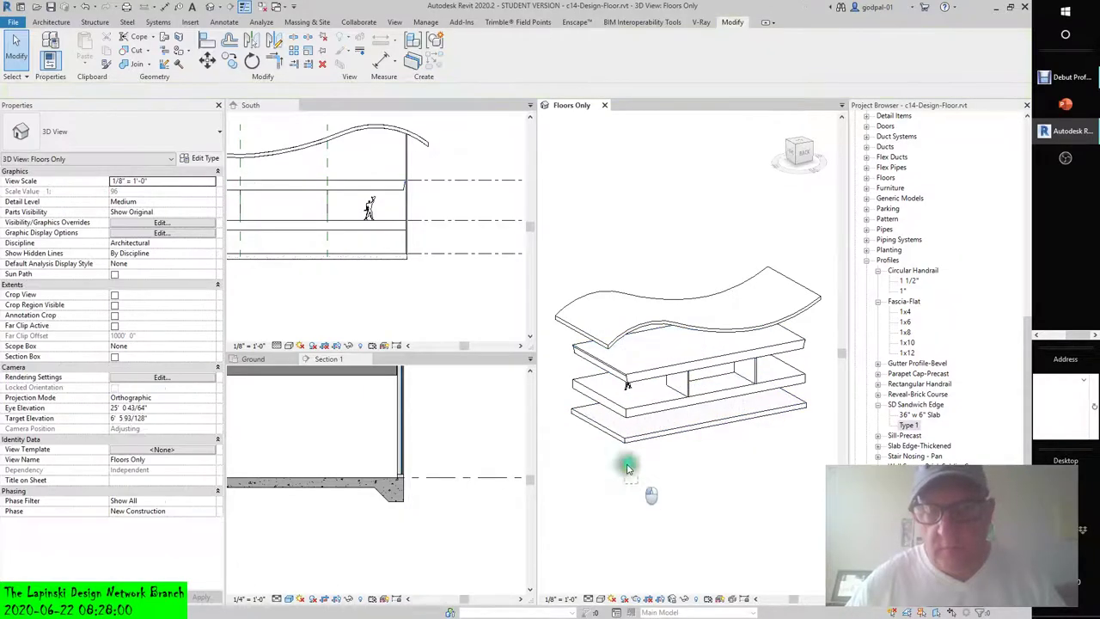
click(633, 441)
click(378, 484)
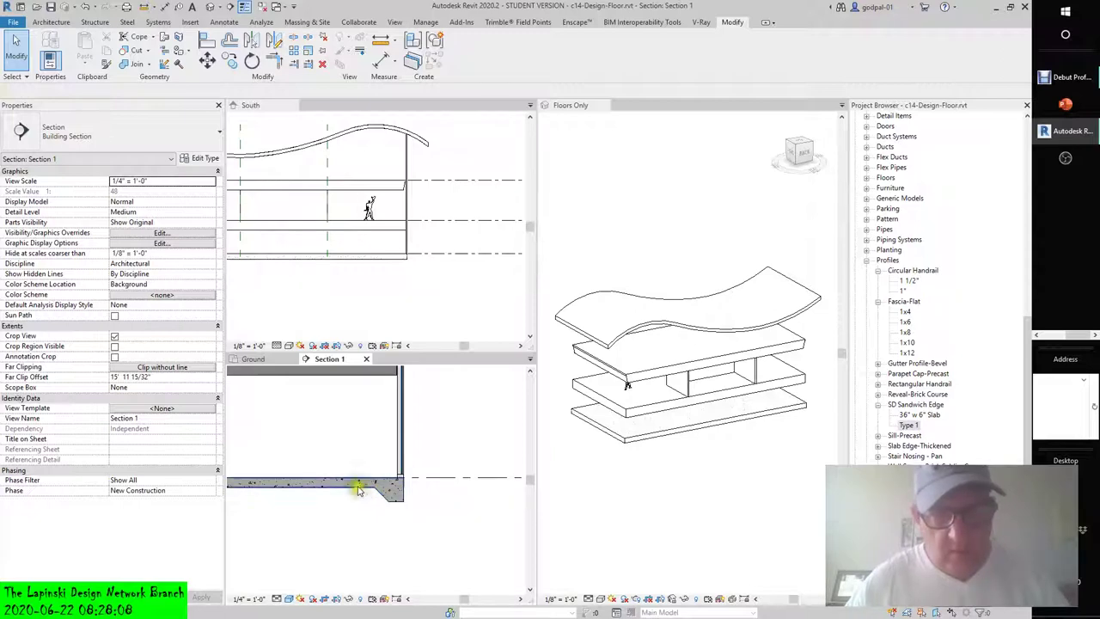
Select the ground floor slab and change its type to Design Floor Sandwich
click(357, 488)
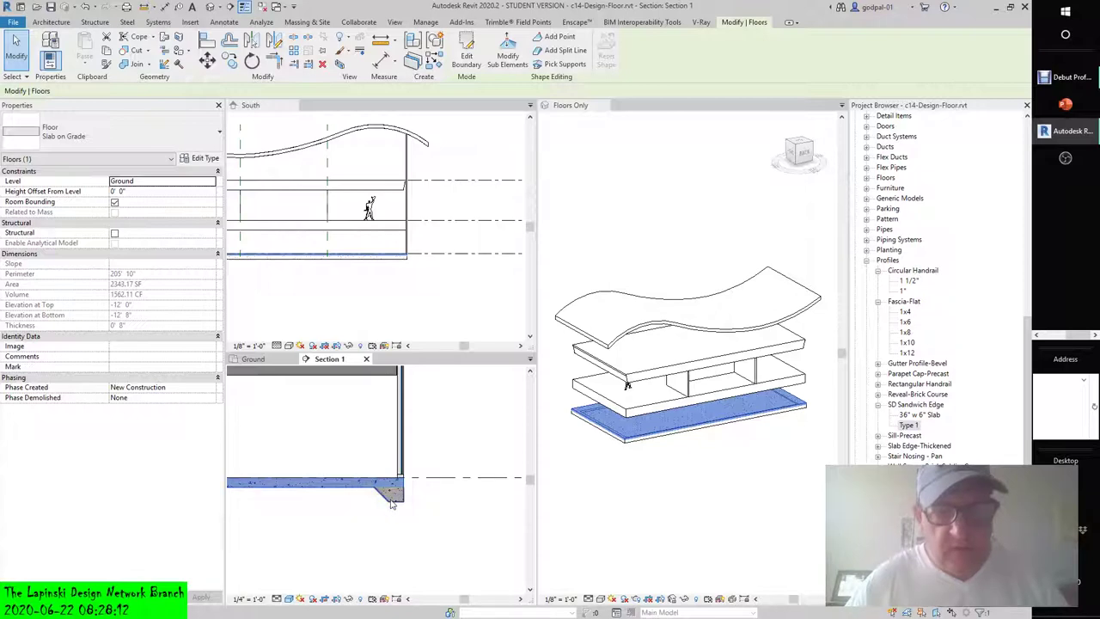
click(391, 500)
click(350, 482)
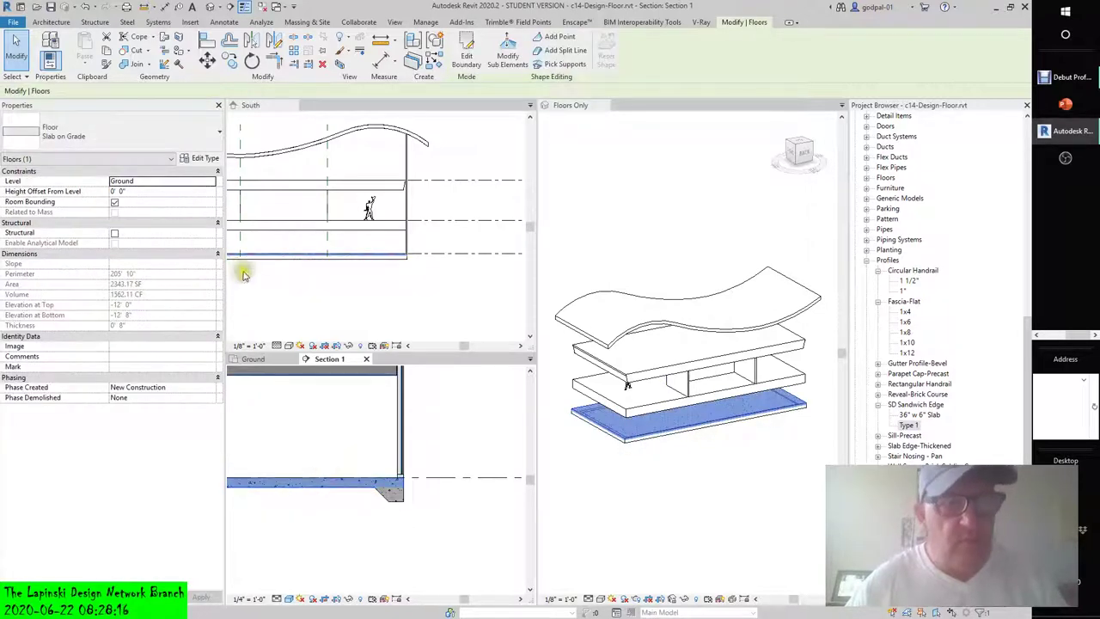
click(187, 183)
click(189, 142)
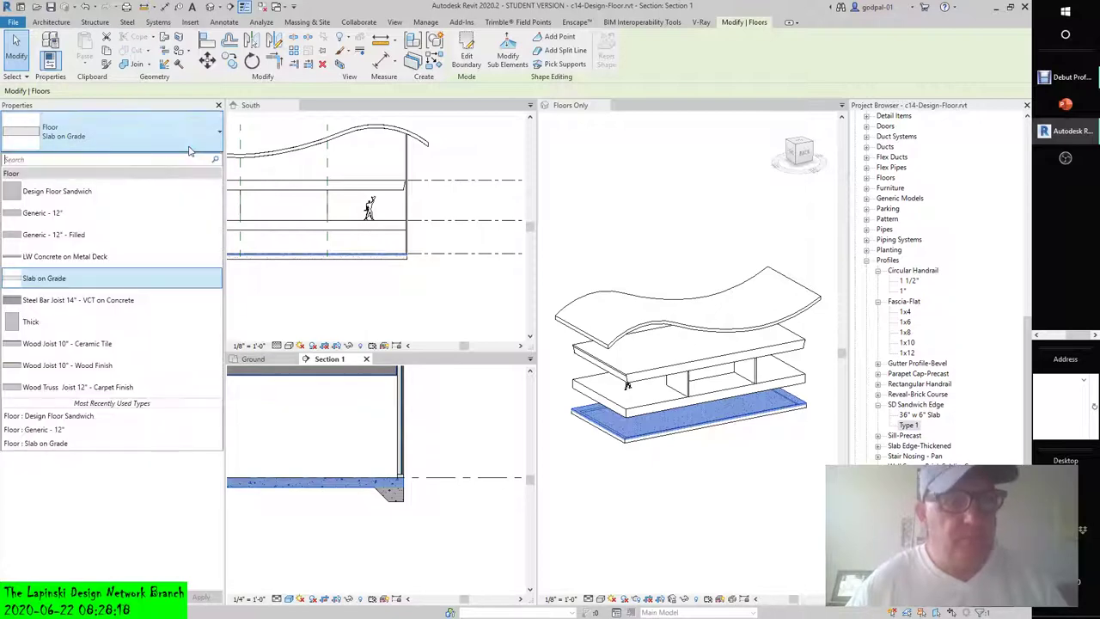
click(83, 192)
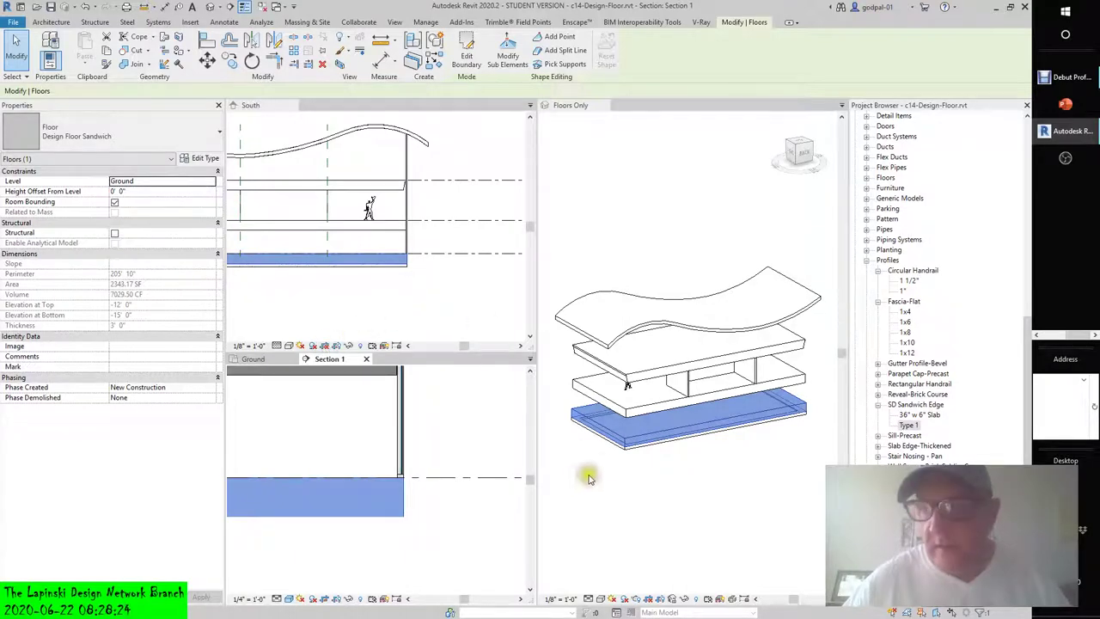
Orbit the 3D view to inspect the thicker slab, then revert the floor to its original type
click(616, 478)
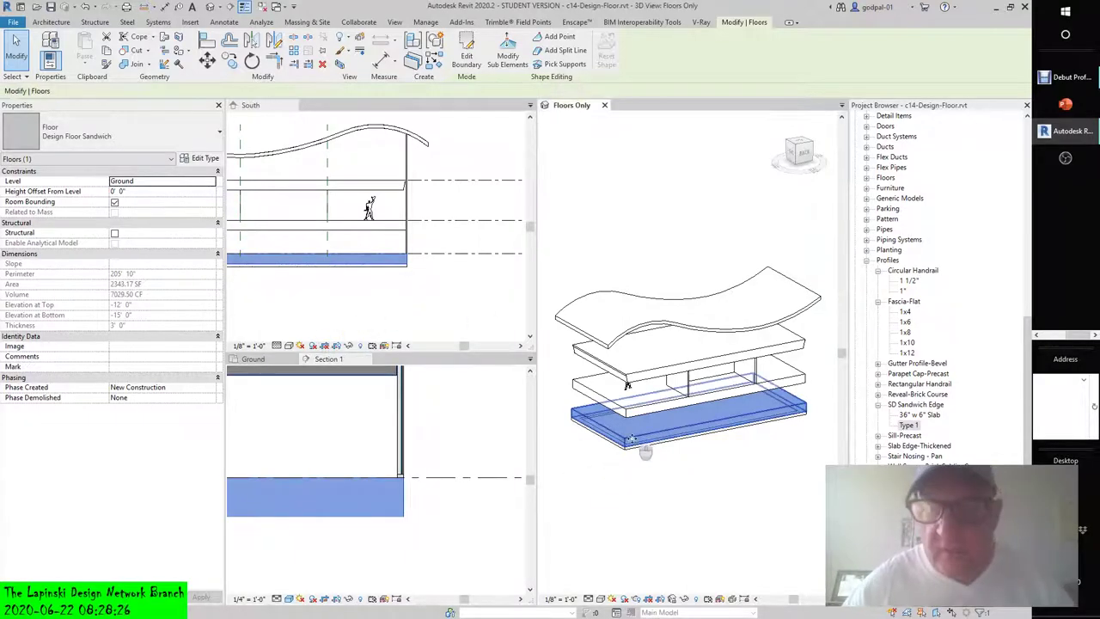
shift+middle_drag(616, 478, 589, 446)
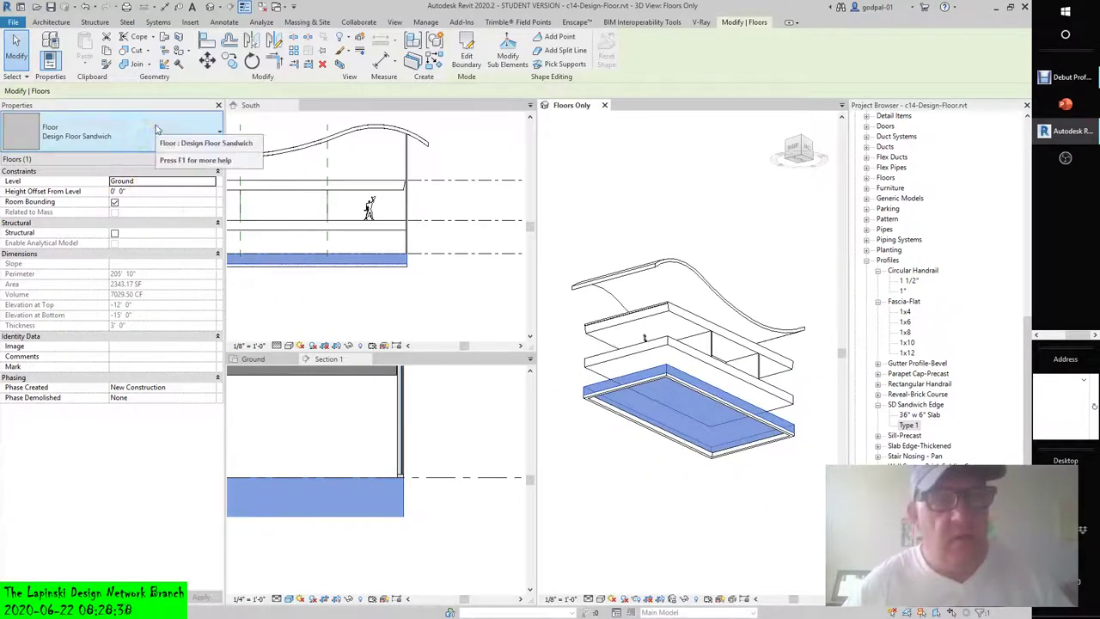
shift+middle_drag(658, 444, 752, 490)
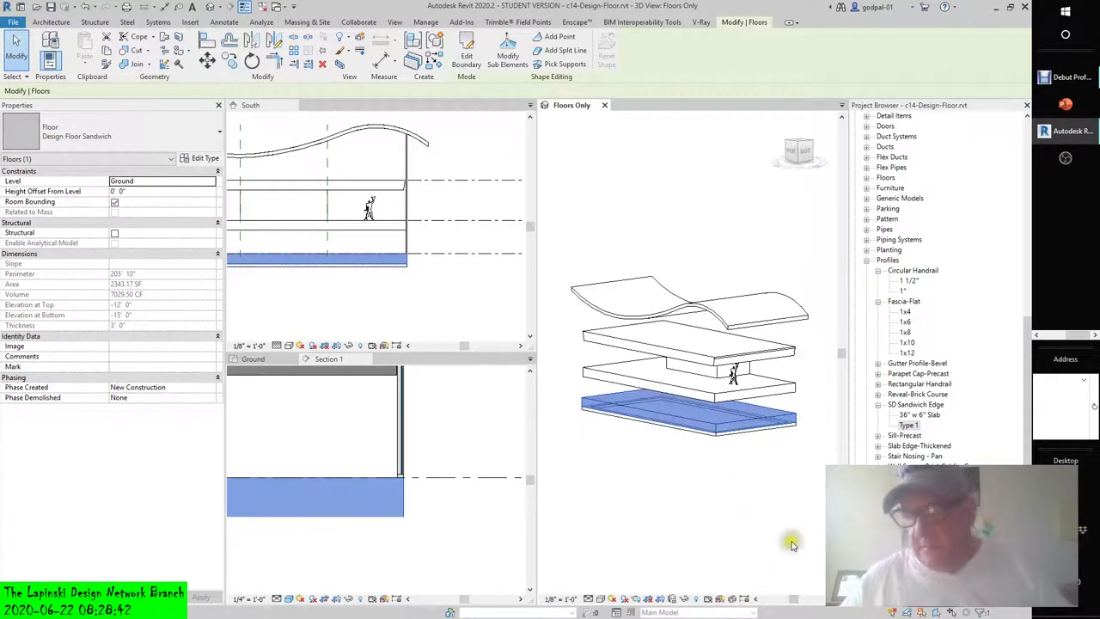
shift+middle_drag(783, 526, 759, 509)
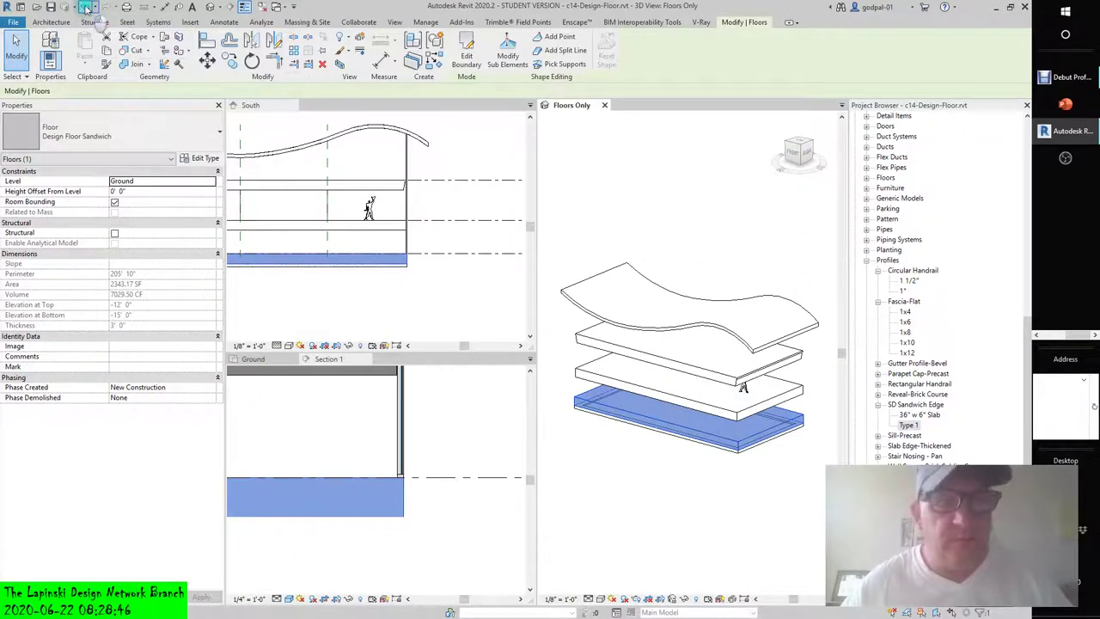
key(Escape)
shift+middle_drag(690, 493, 710, 510)
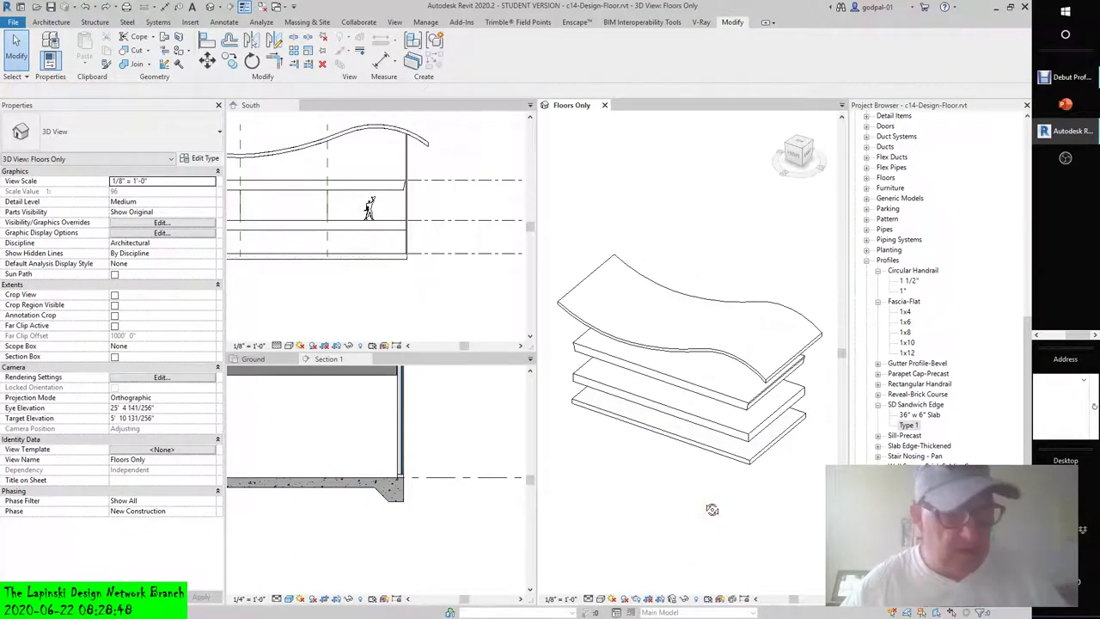
Review the SD Sandwich Edge : Type 1 type properties without changes, then show its context options
double_click(908, 425)
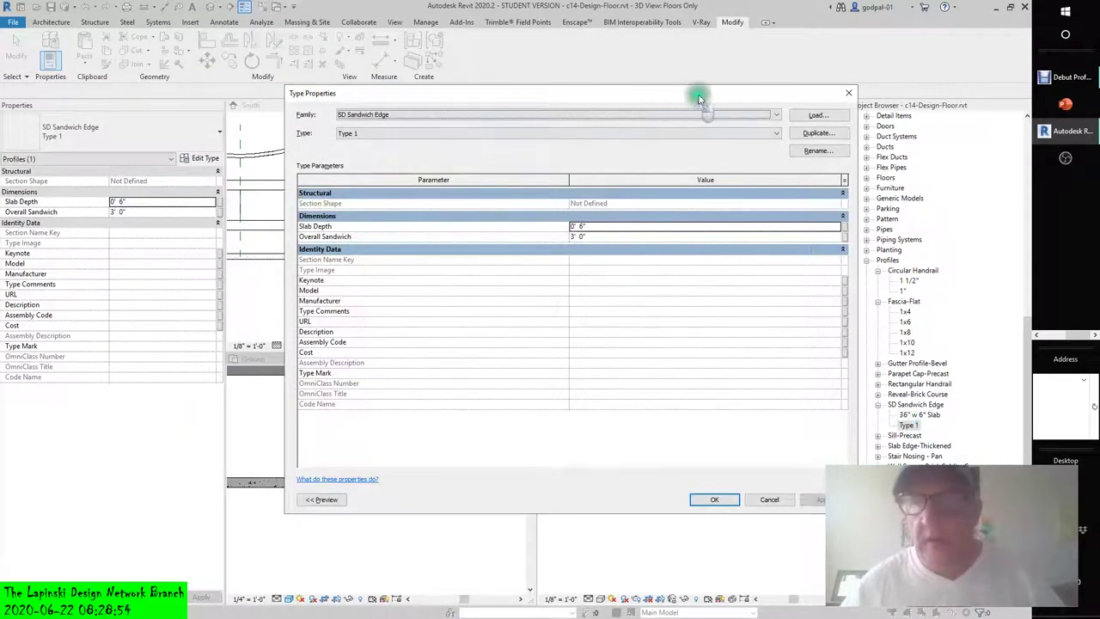
click(767, 500)
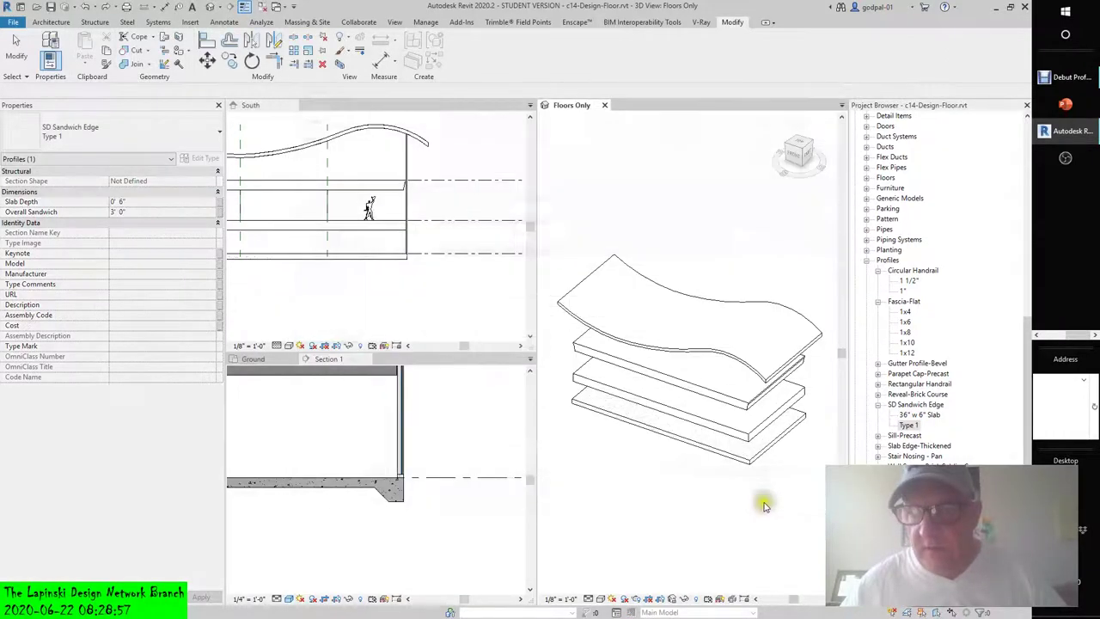
right_click(909, 426)
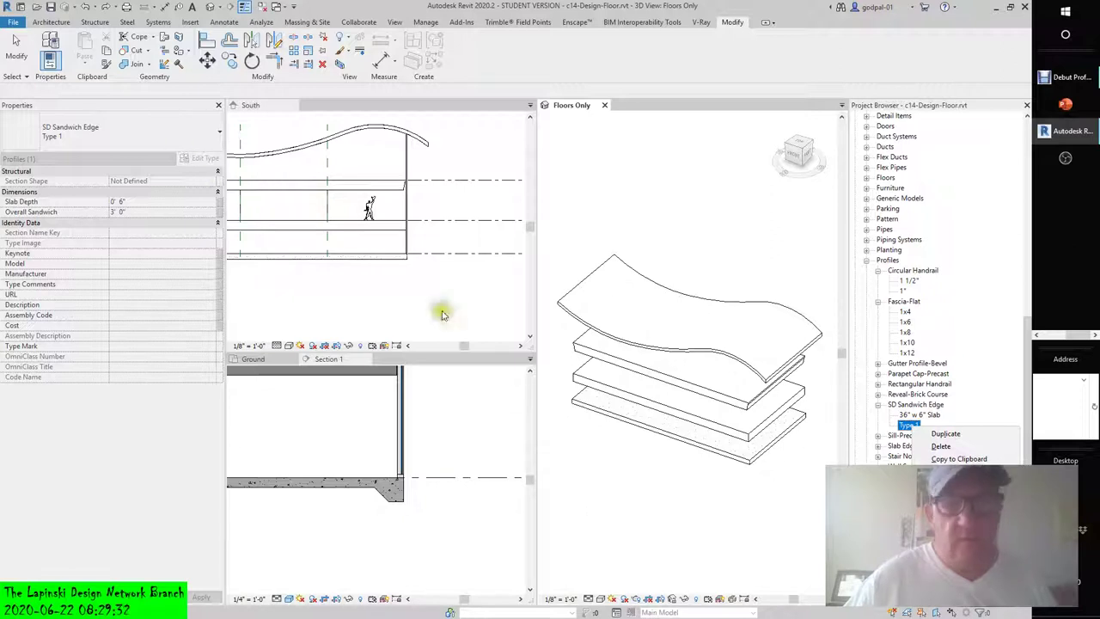
Dismiss the profile menu and briefly activate the South elevation before returning to Section 1
click(591, 454)
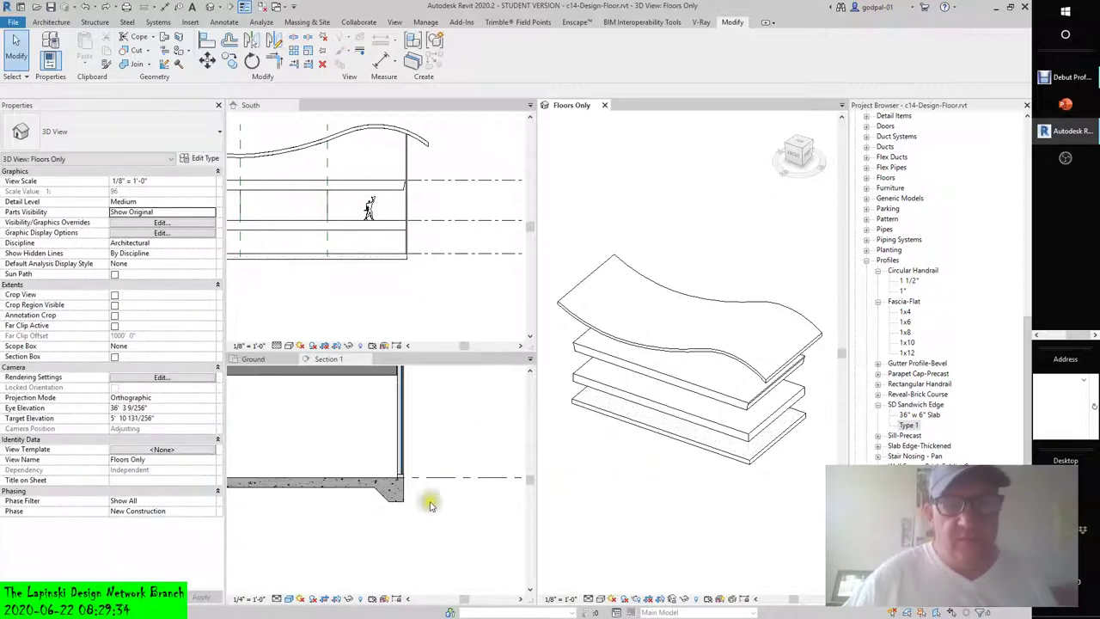
click(369, 490)
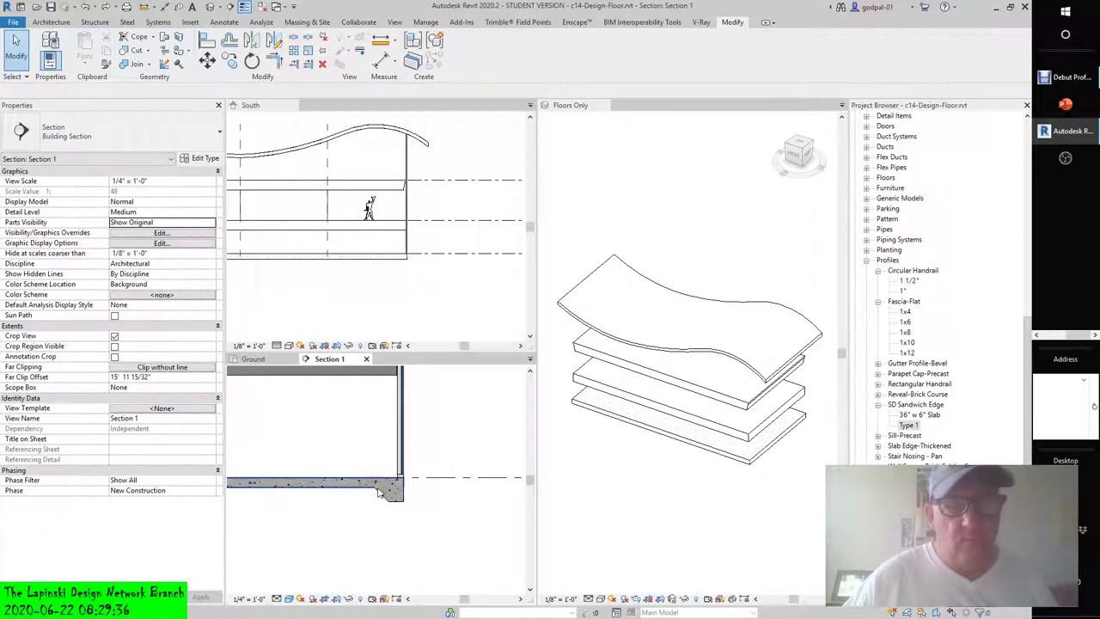
click(460, 327)
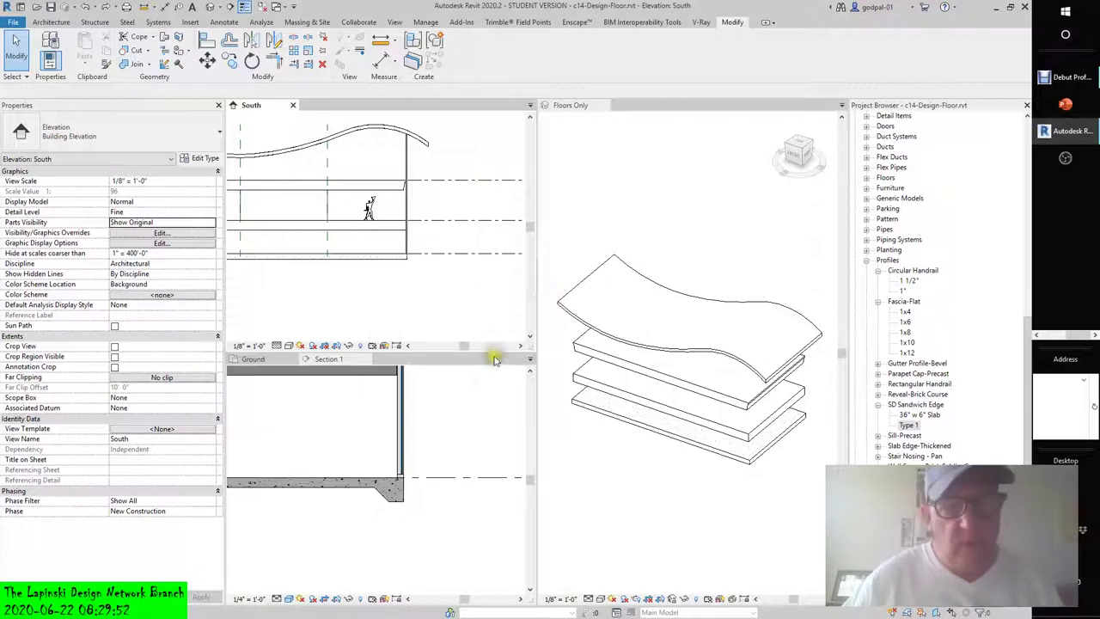
click(447, 419)
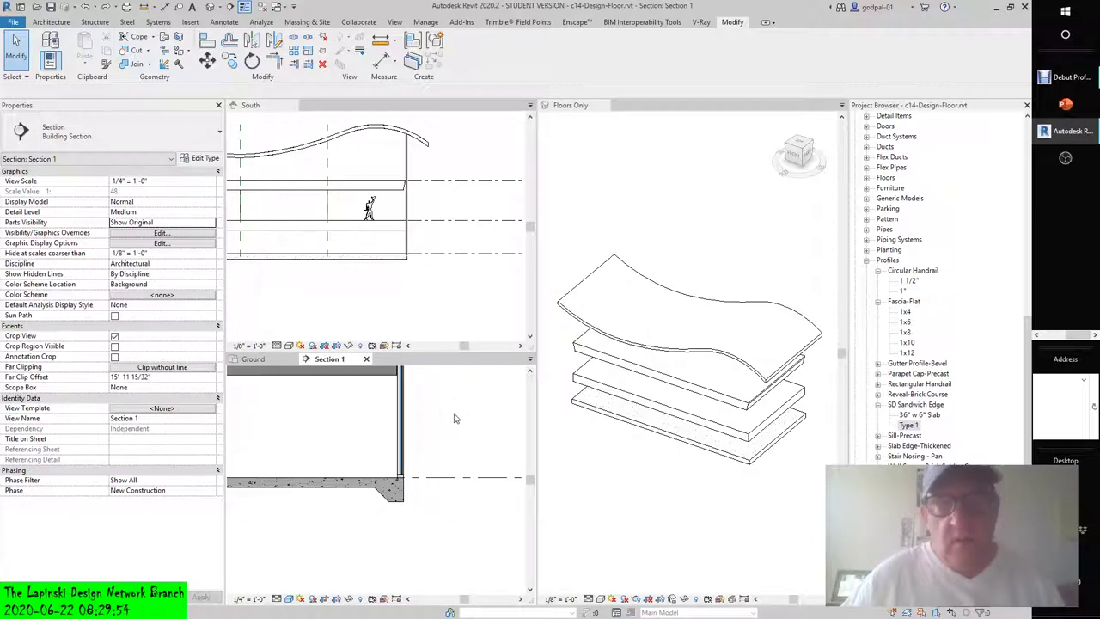
Start a Model In-Place family in the Floors category named 'Floor Edge -L1'
click(51, 22)
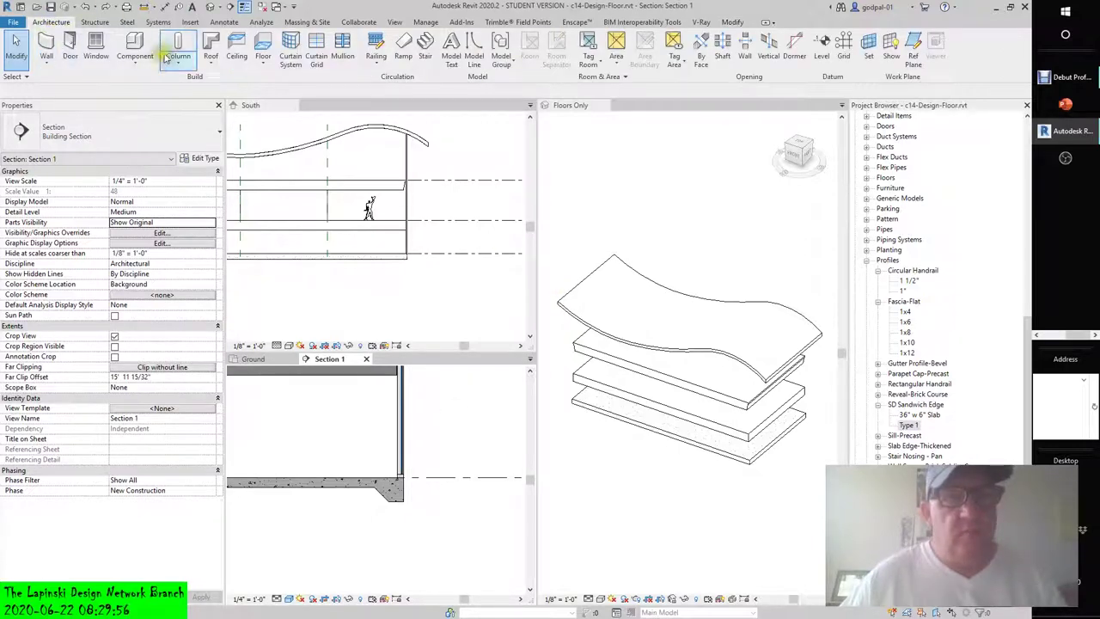
click(136, 67)
click(147, 108)
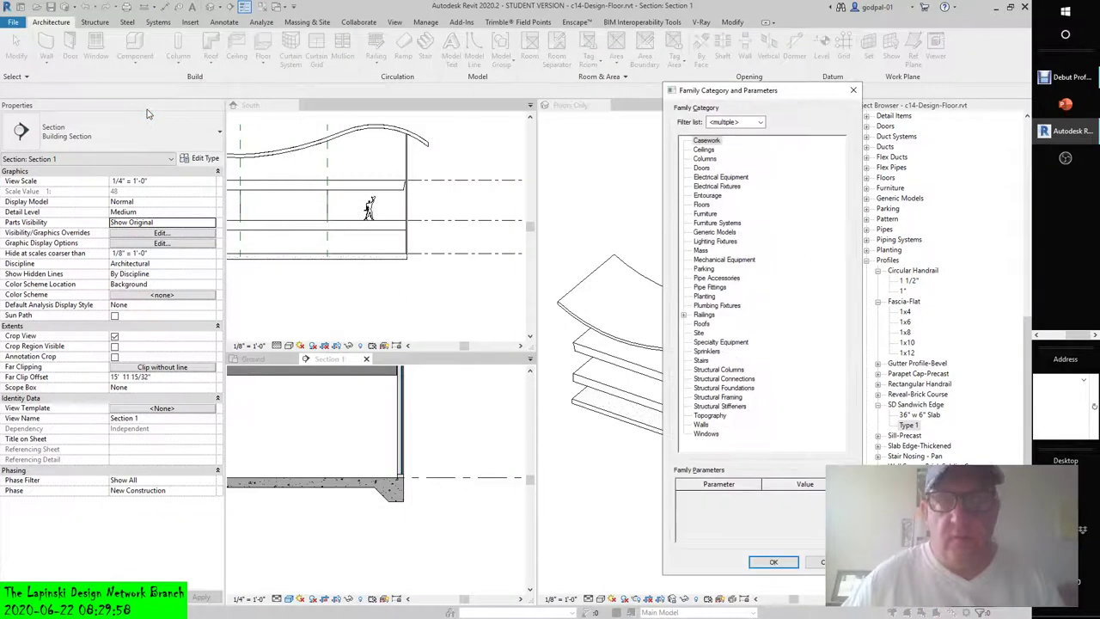
click(702, 205)
click(774, 561)
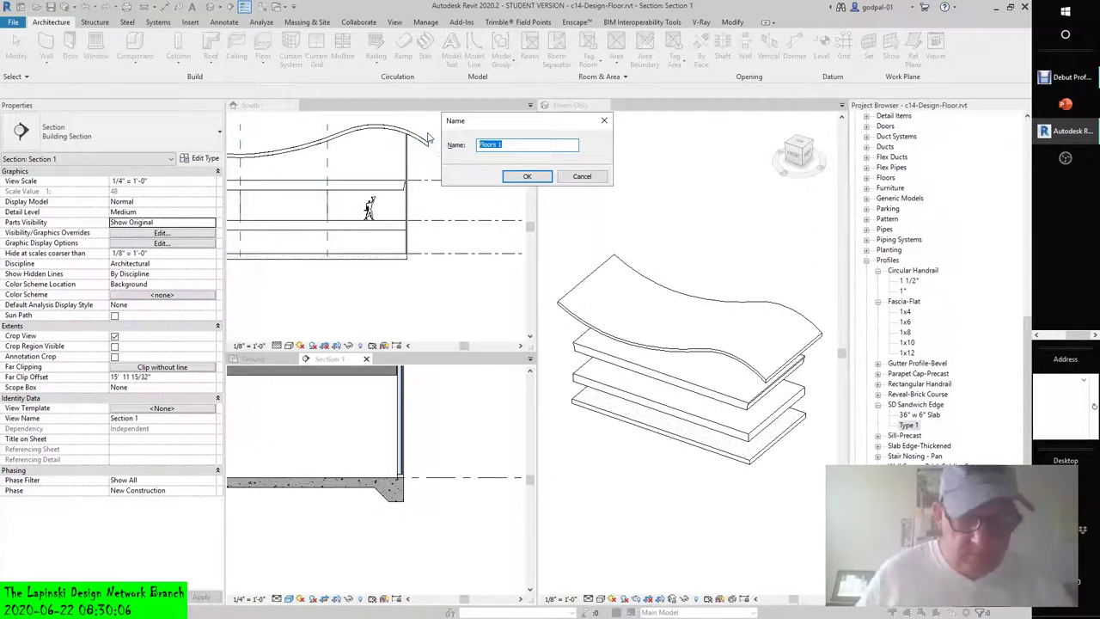
text(Fl)
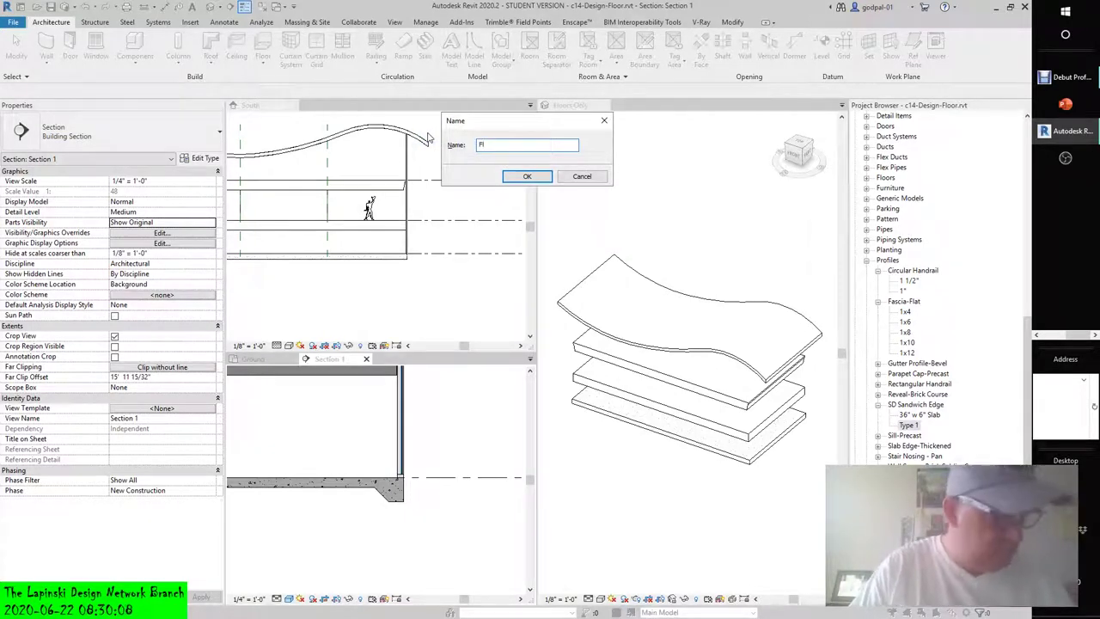
text(oor Edge -L1)
click(518, 176)
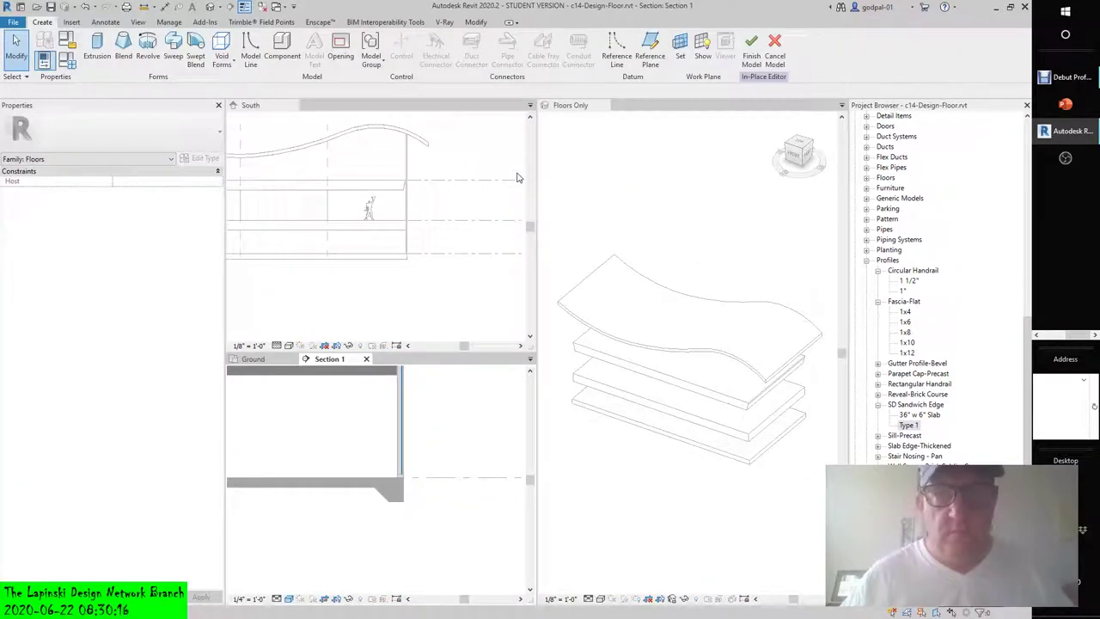
Start a void sweep and pick the bottom slab's front and left front edges as its path
click(230, 63)
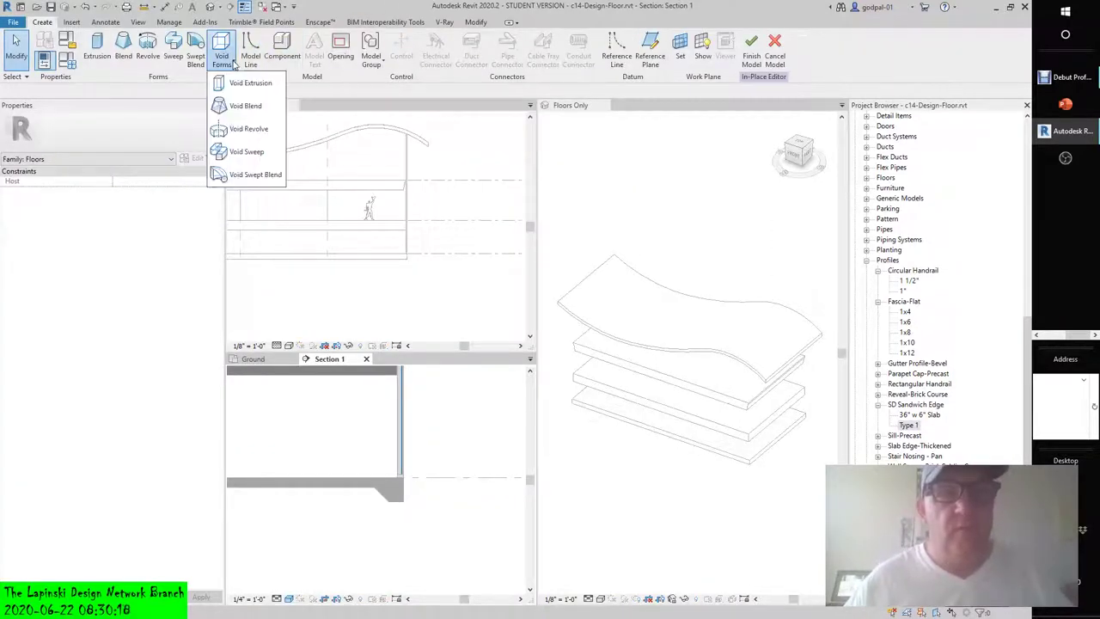
click(246, 151)
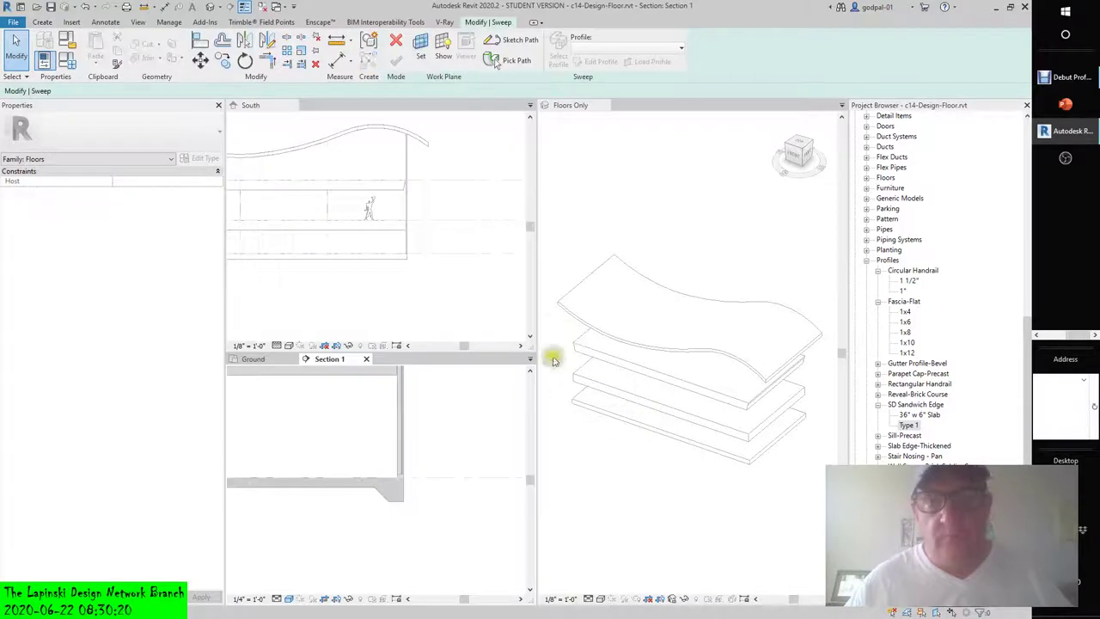
click(513, 62)
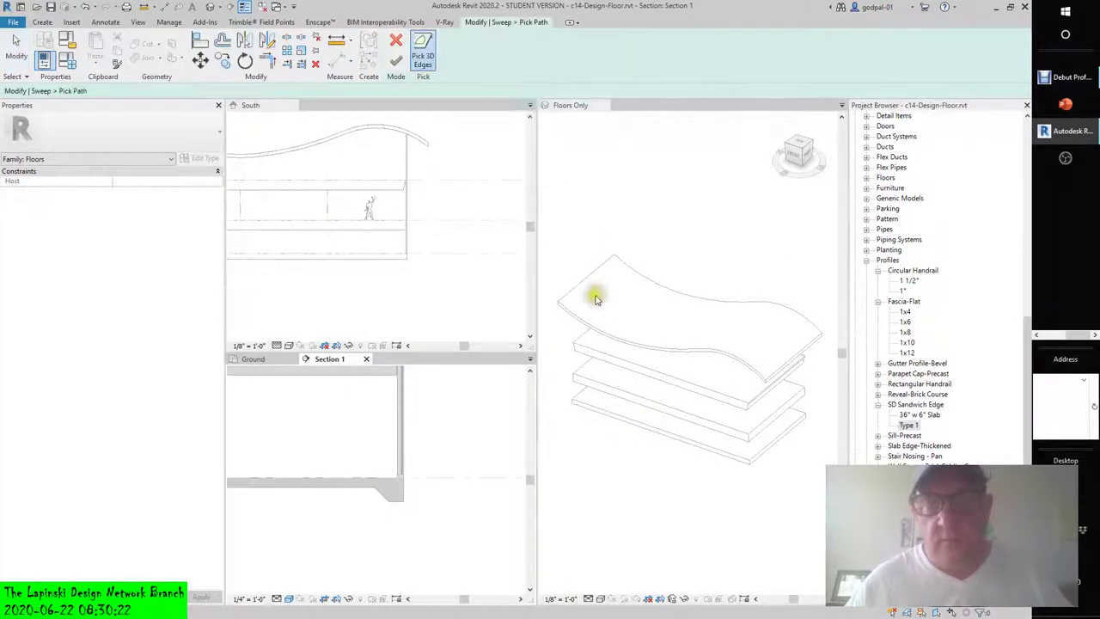
click(620, 420)
click(616, 416)
shift+middle_drag(601, 422, 799, 434)
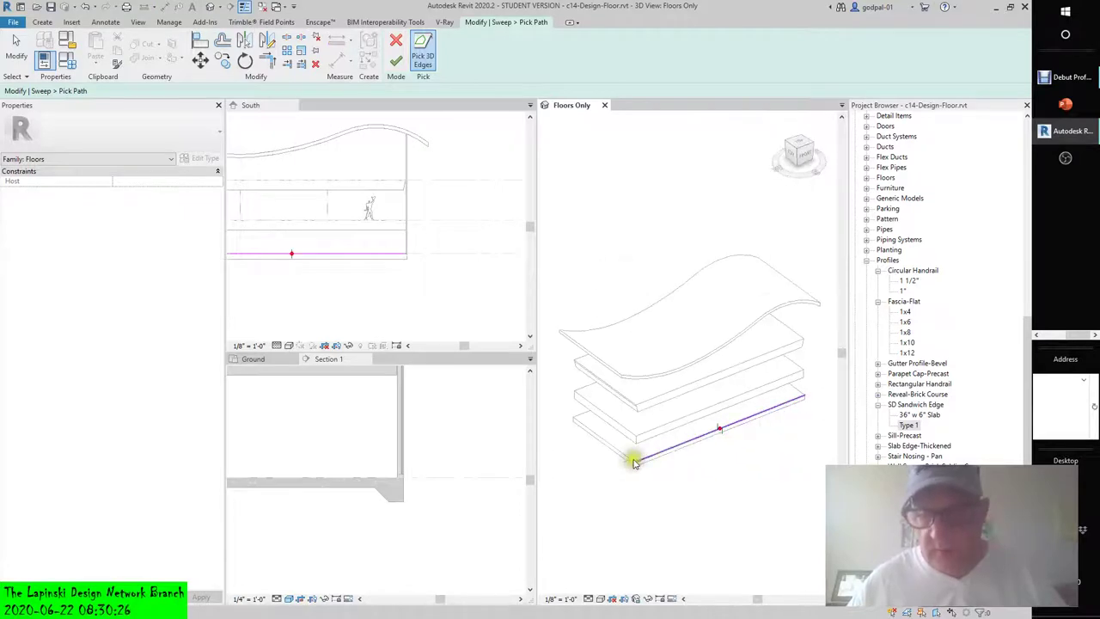
shift+middle_drag(618, 498, 817, 459)
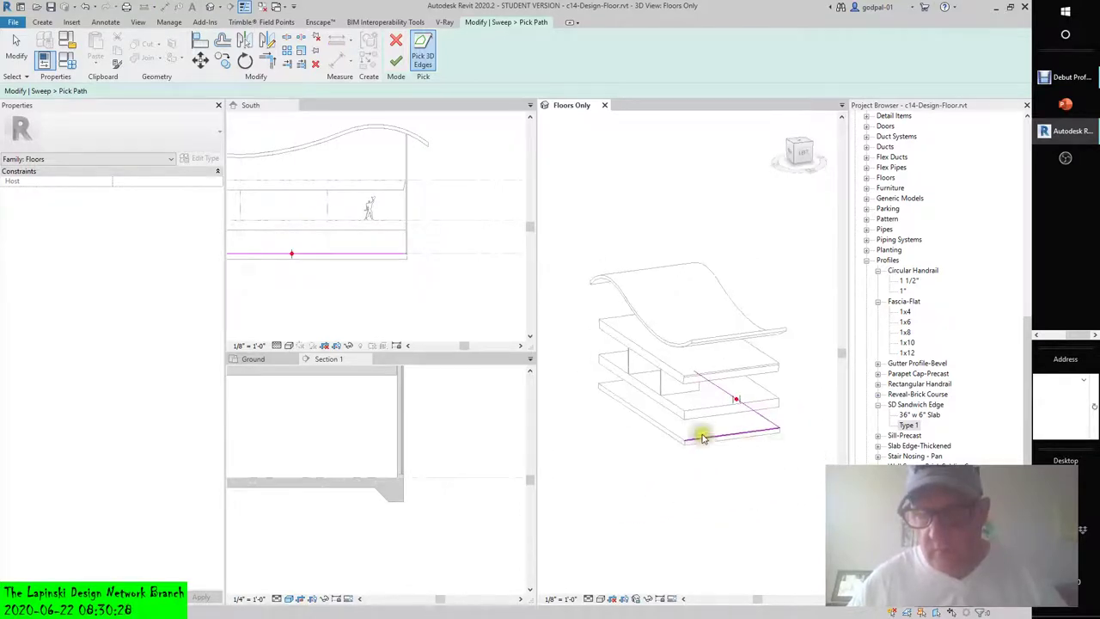
shift+middle_drag(650, 454, 693, 481)
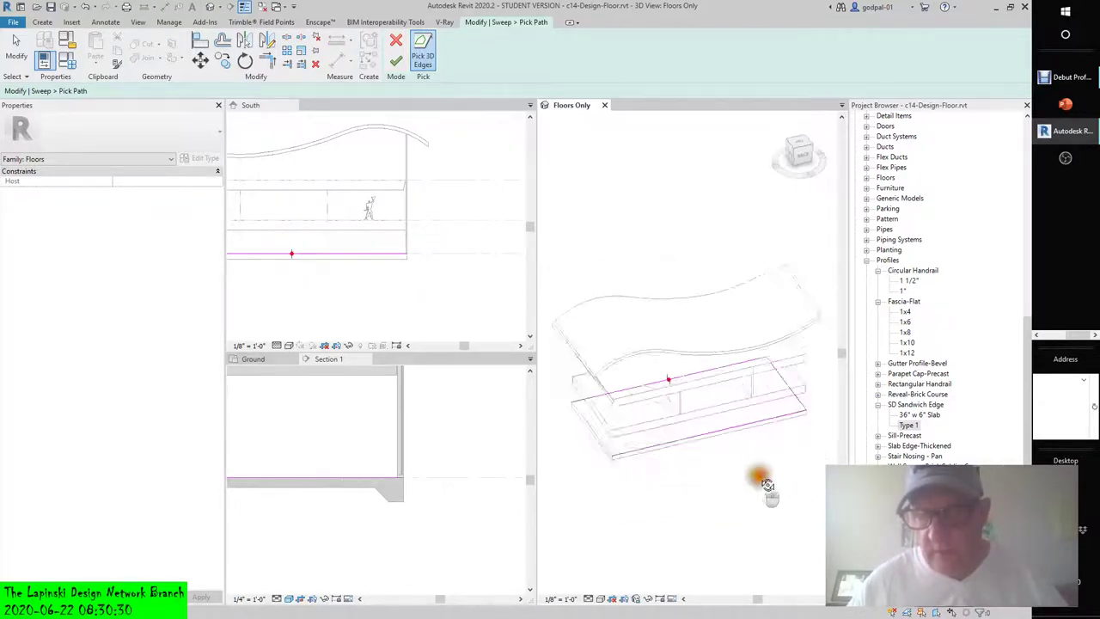
click(604, 455)
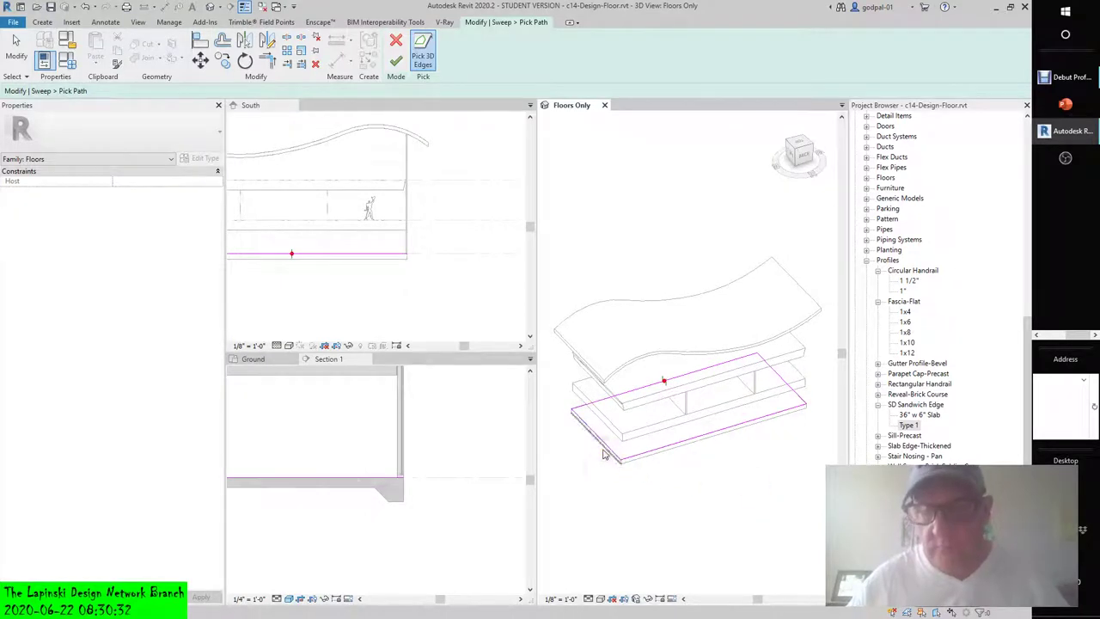
Finish the path and set the sweep profile to SD Sandwich Edge : Type 1
click(398, 65)
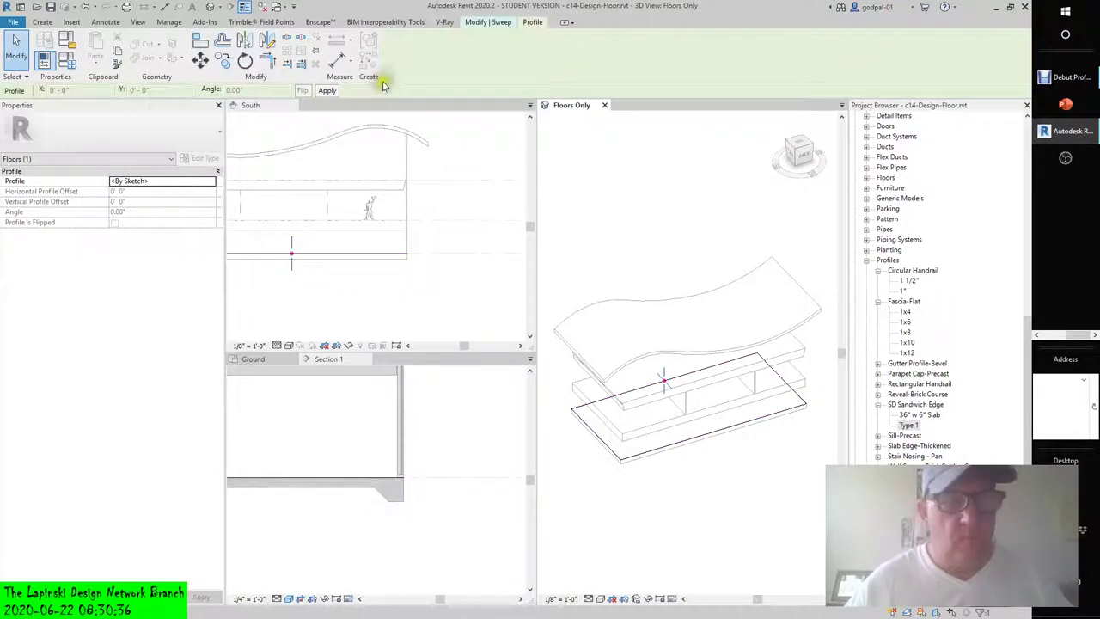
click(210, 182)
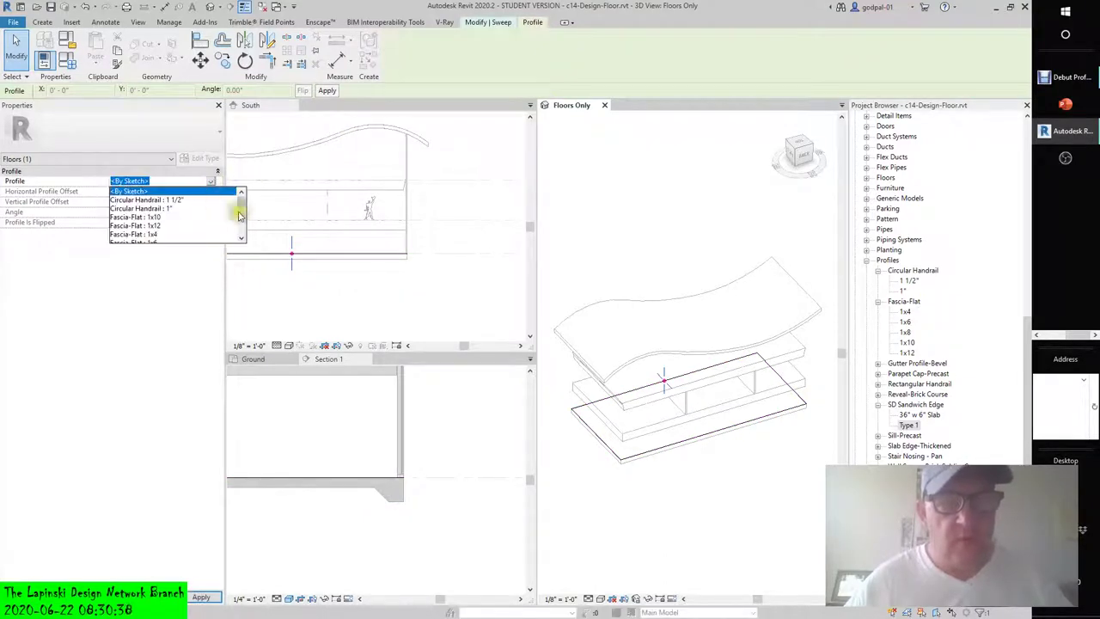
text(SD Sandwich Edge : 36" w 6" Sla)
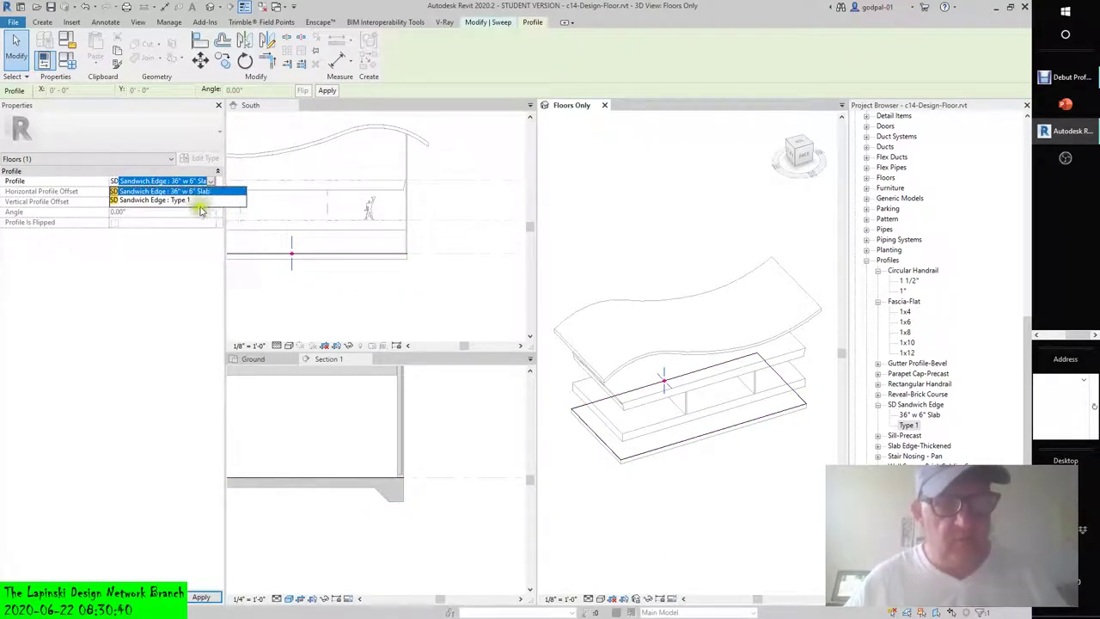
click(181, 200)
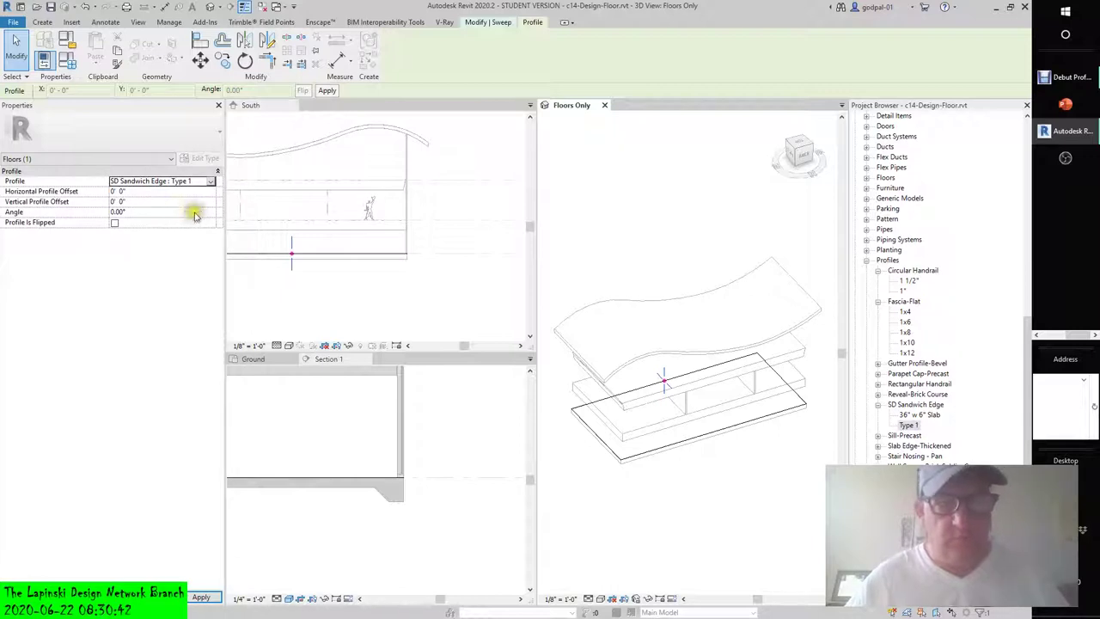
click(488, 22)
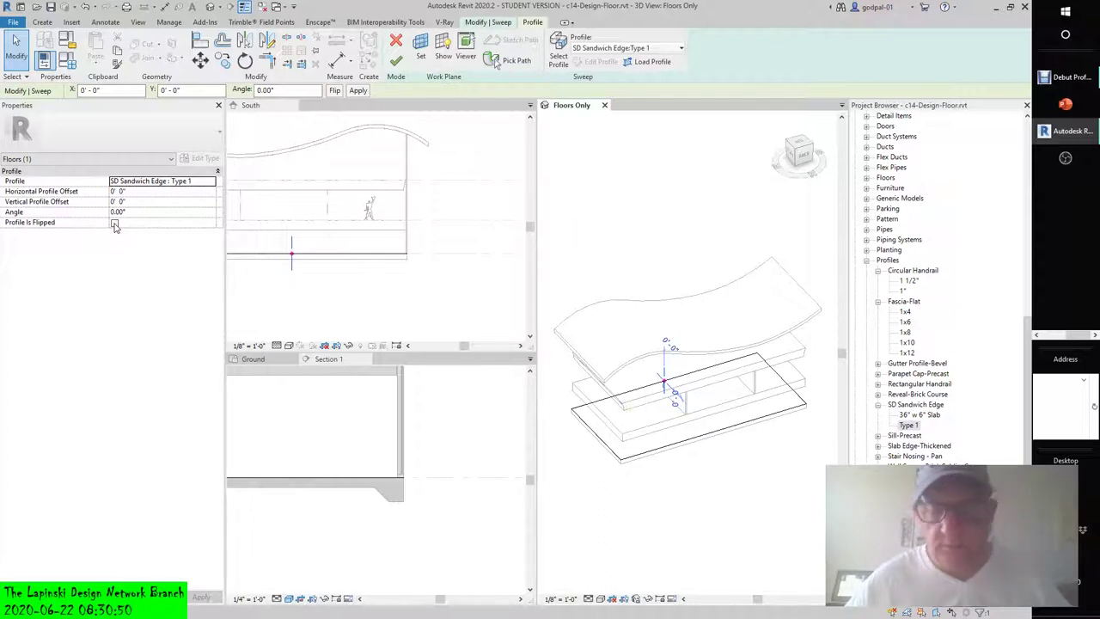
Inspect the profile along the floor edge, flip it, and finish the void sweep
shift+middle_drag(614, 388, 790, 381)
shift+middle_drag(650, 388, 672, 380)
scroll(653, 391, up, 6)
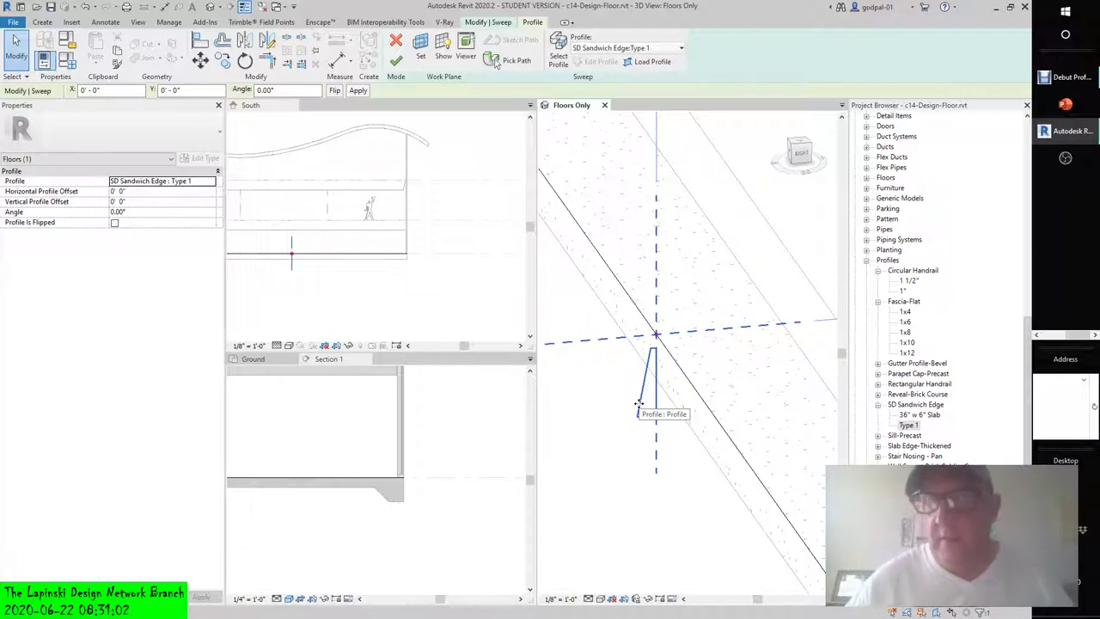
click(638, 403)
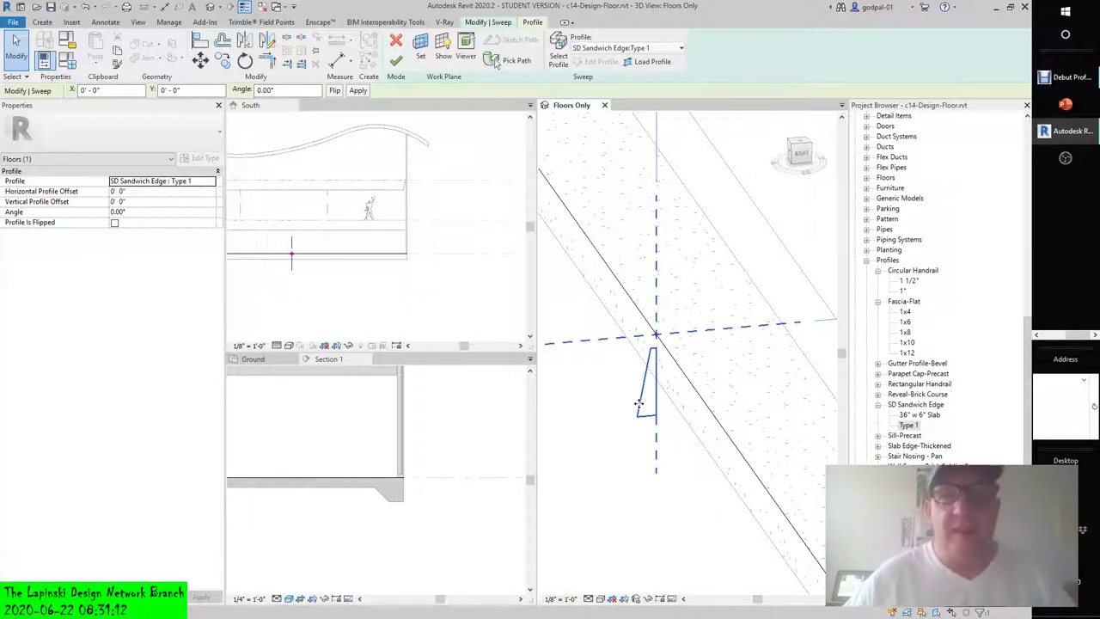
click(605, 262)
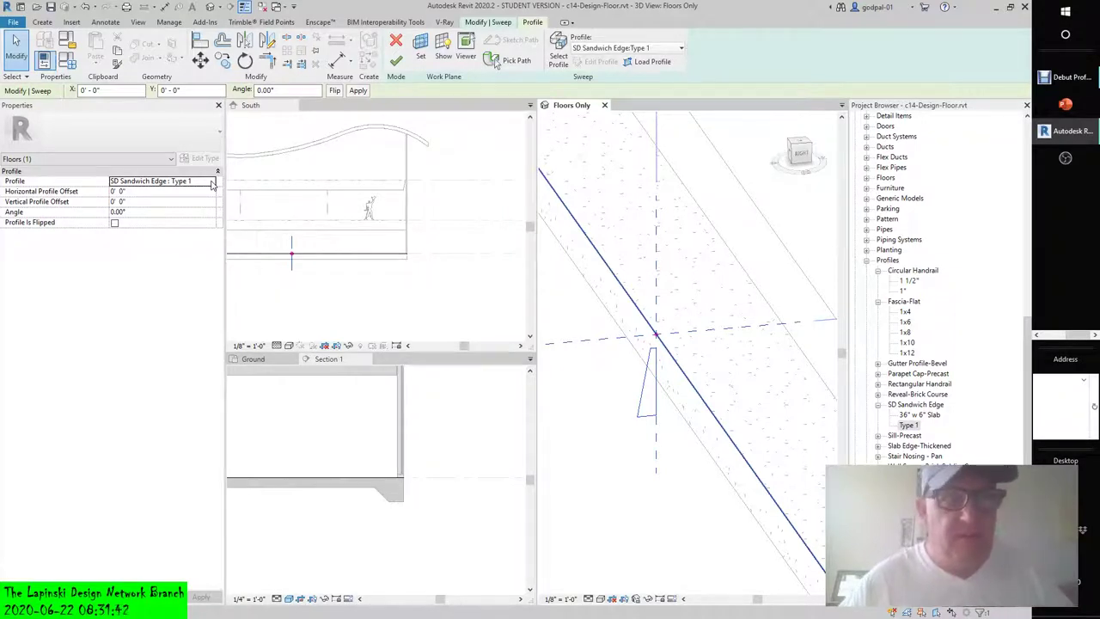
click(114, 223)
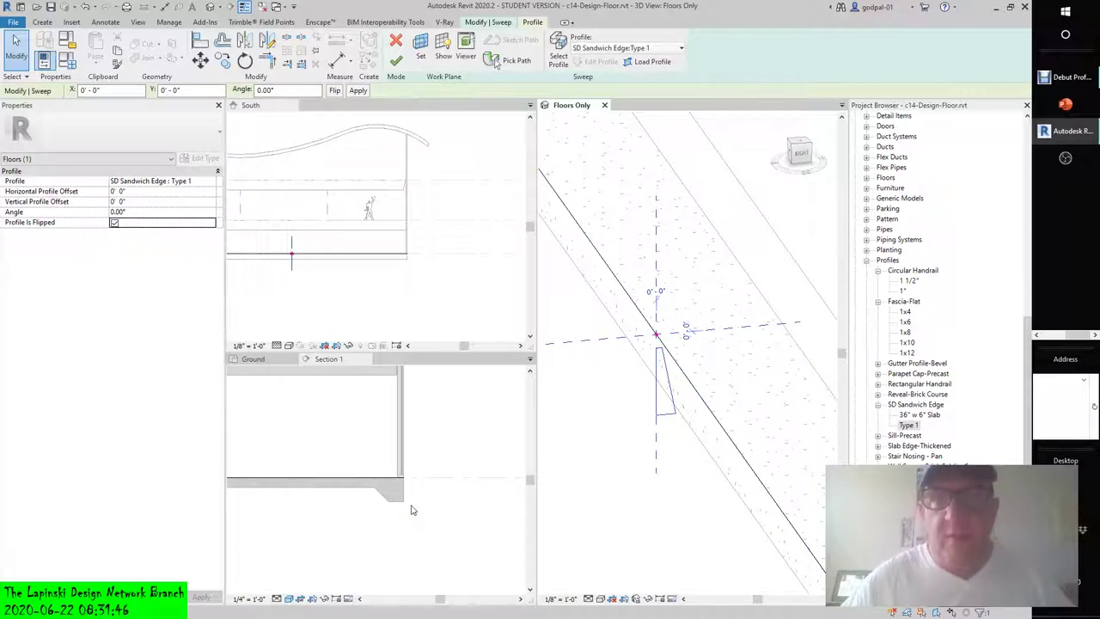
click(397, 62)
click(399, 55)
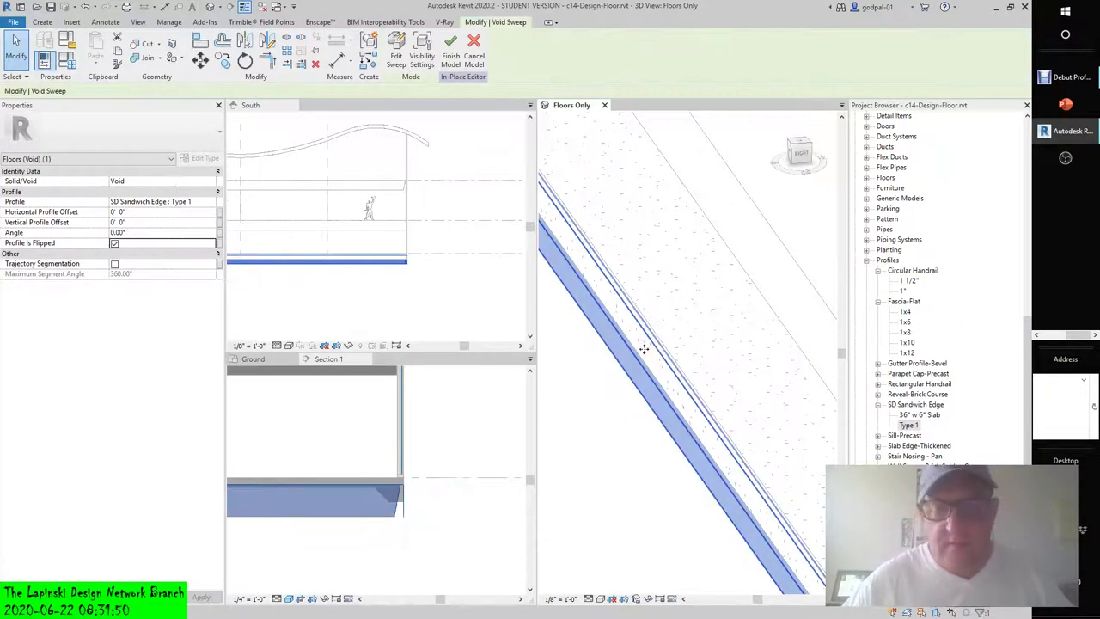
click(394, 529)
scroll(393, 527, up, 2)
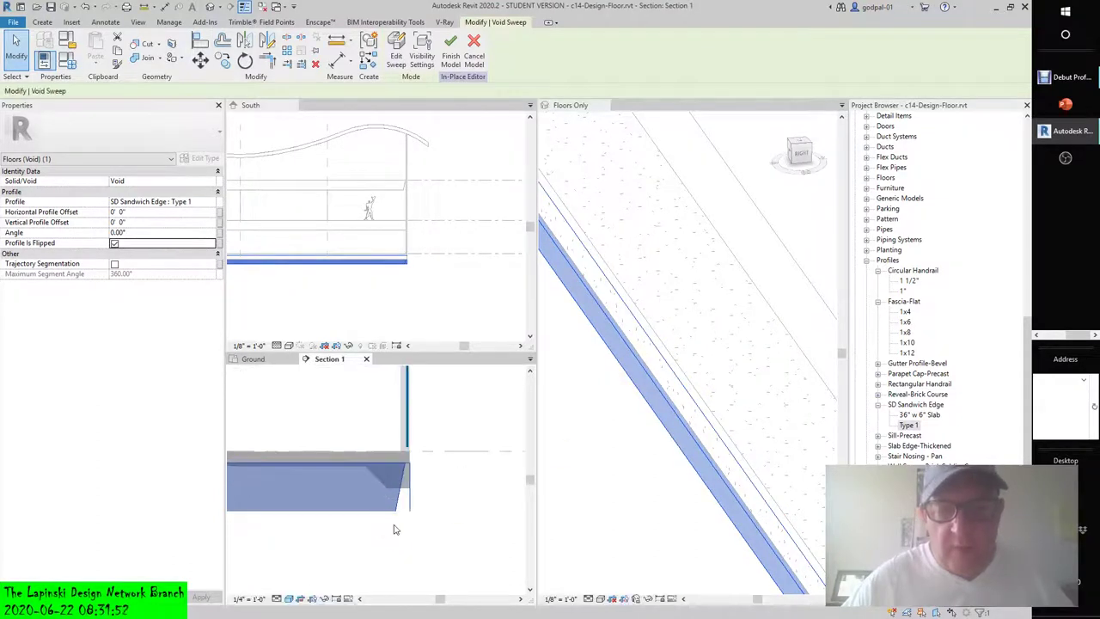
scroll(397, 507, down, 2)
scroll(408, 188, up, 1)
click(440, 210)
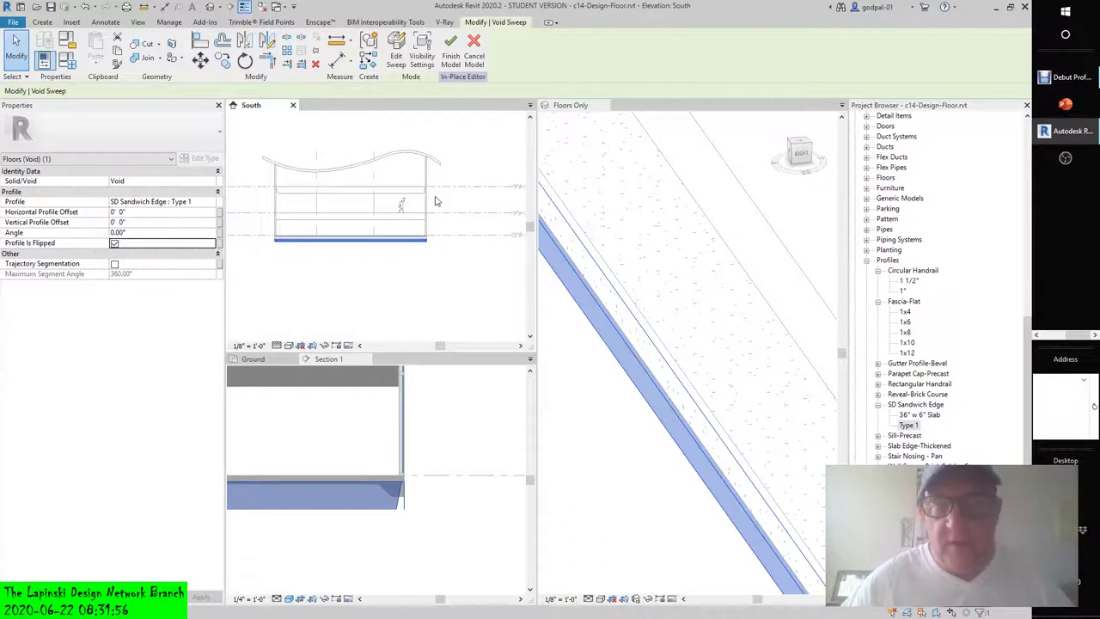
scroll(421, 225, down, 2)
scroll(421, 224, up, 2)
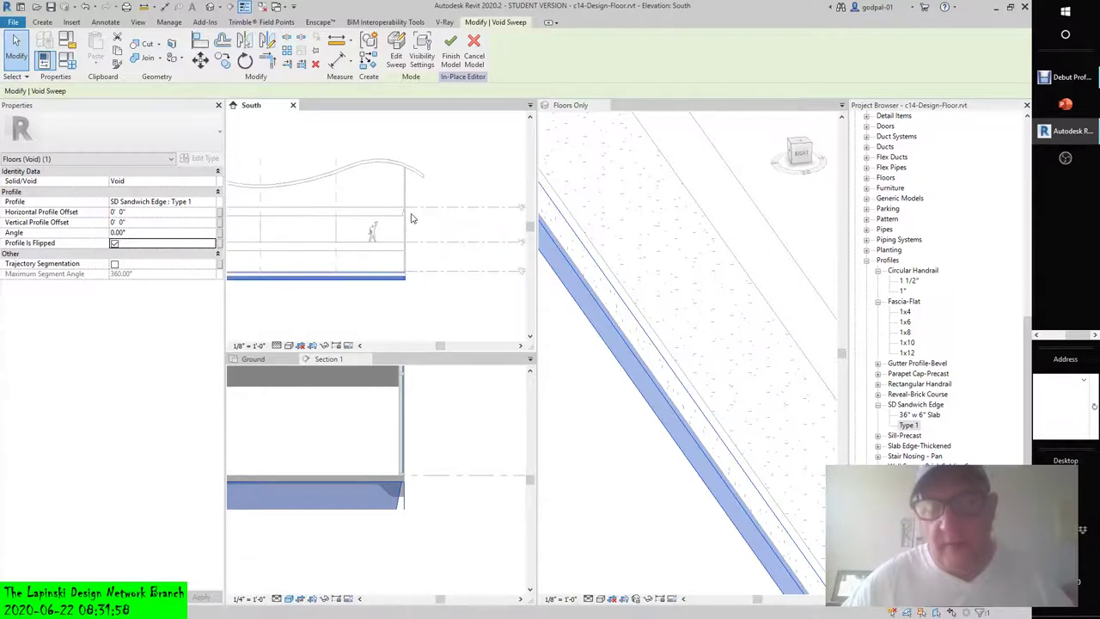
middle_drag(412, 217, 353, 223)
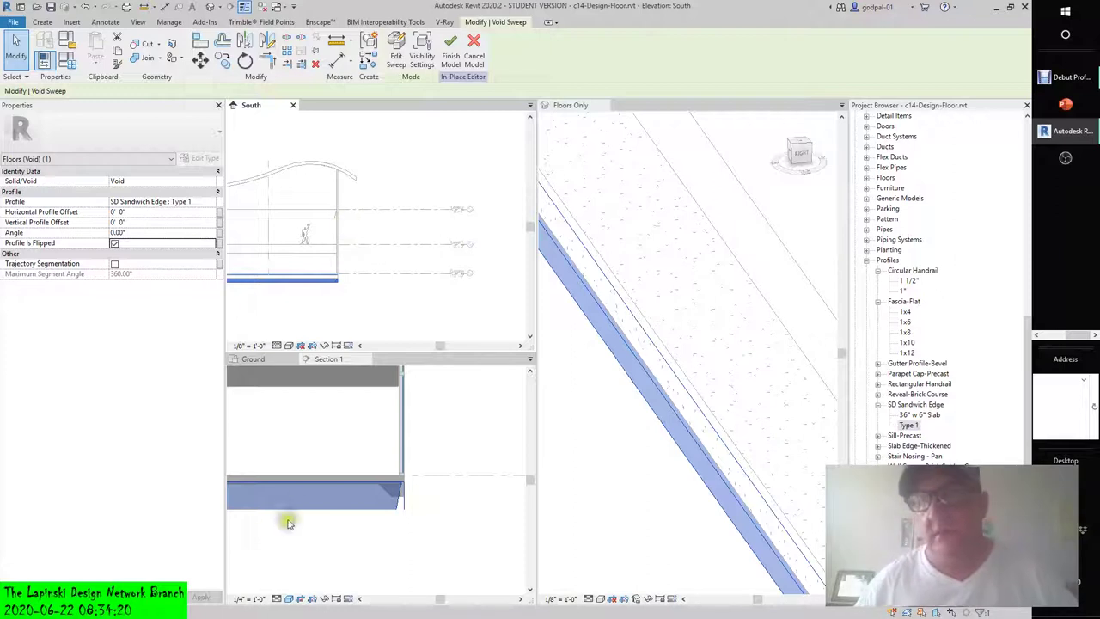
scroll(334, 448, down, 2)
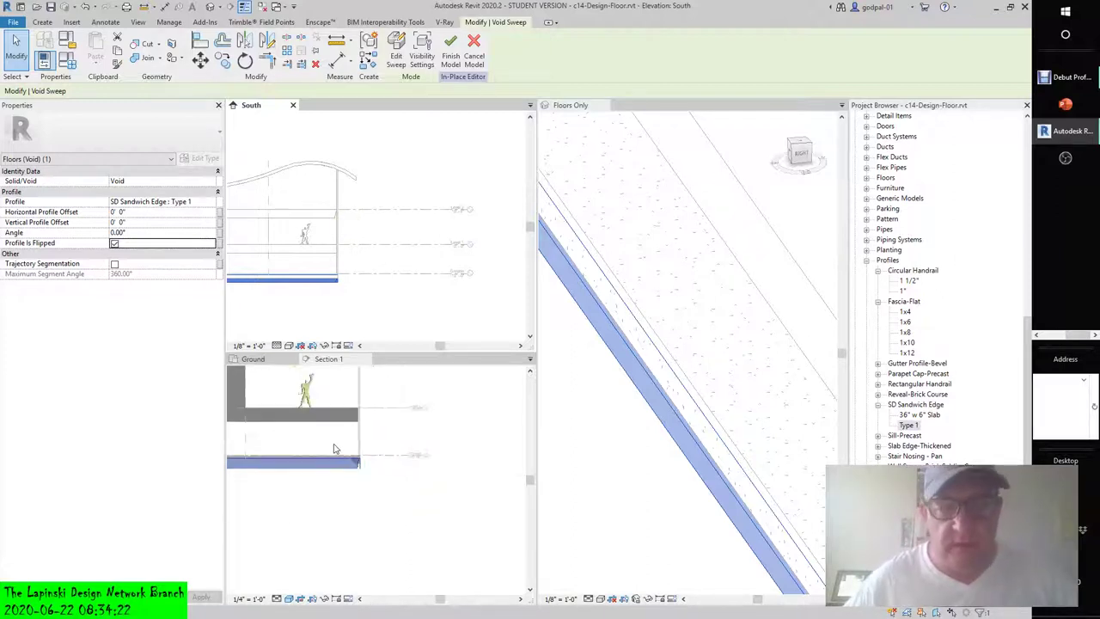
click(334, 447)
scroll(430, 499, up, 2)
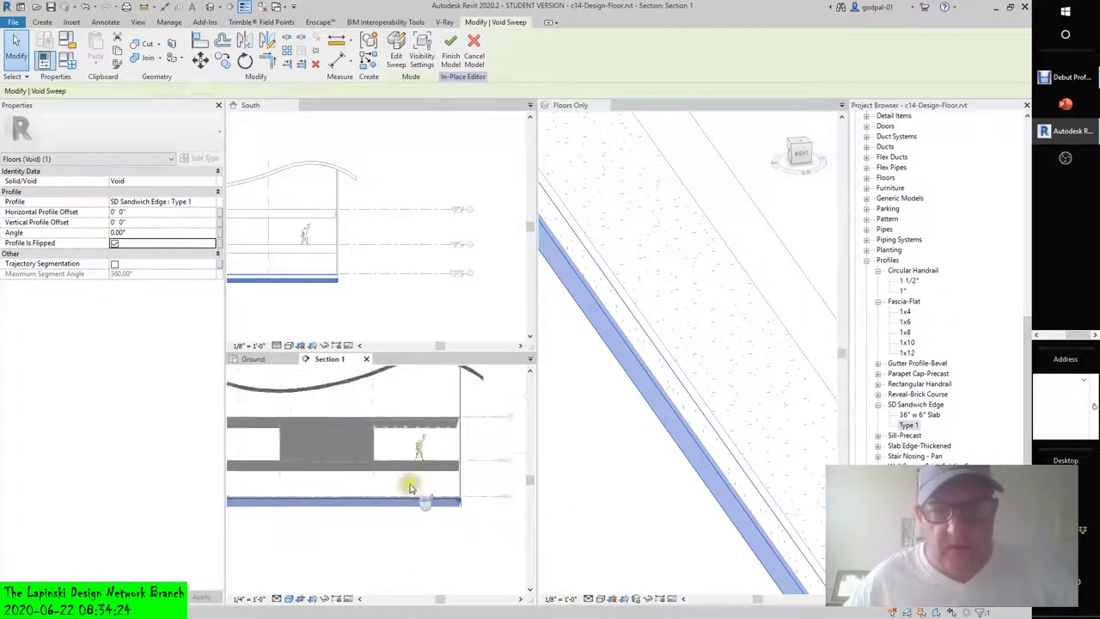
scroll(378, 494, down, 2)
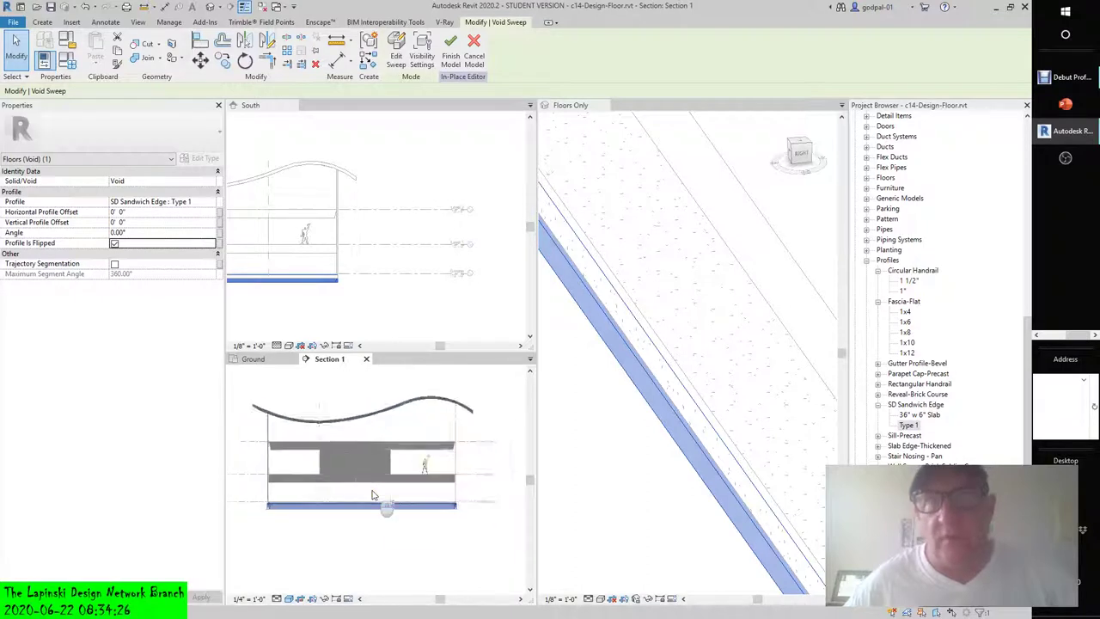
middle_drag(369, 491, 386, 505)
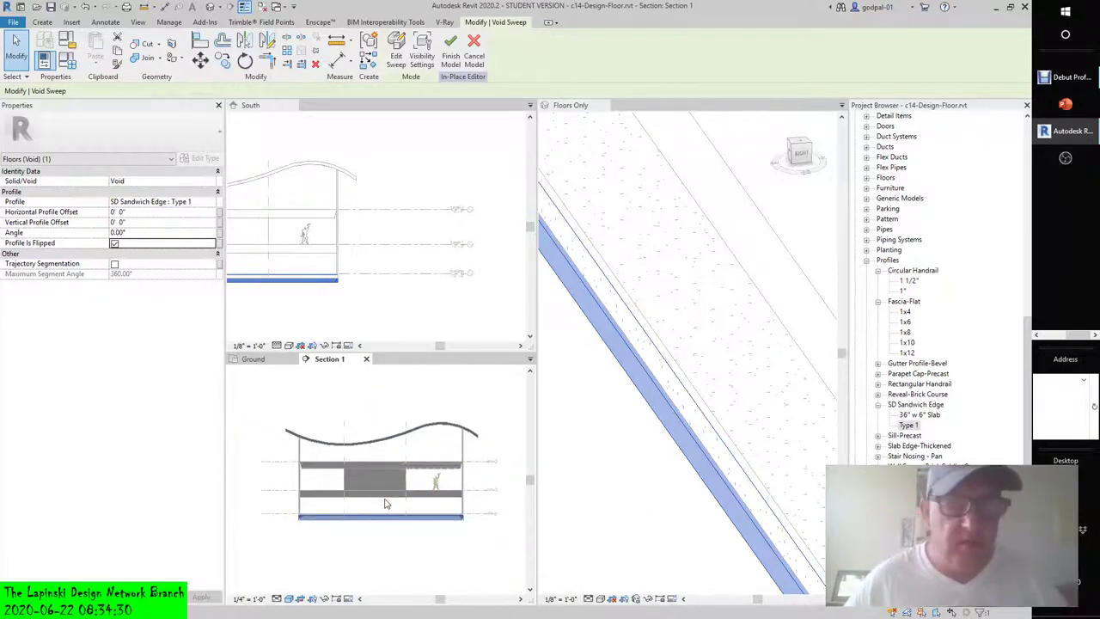
Finish the in-place model, deleting the void that cuts nothing and the resulting empty family
click(451, 47)
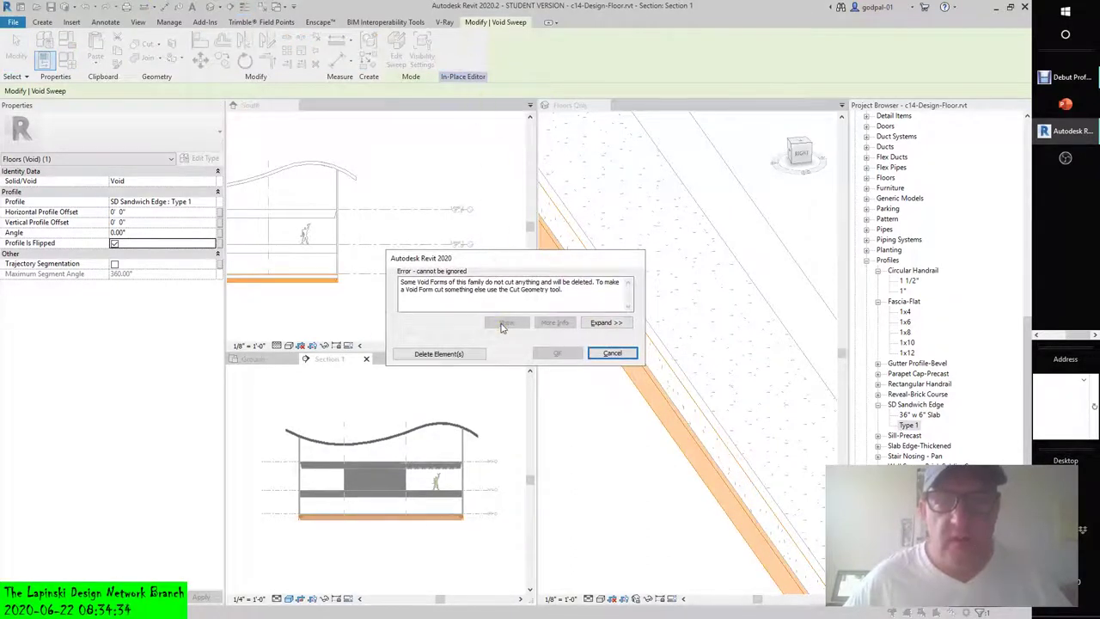
click(438, 354)
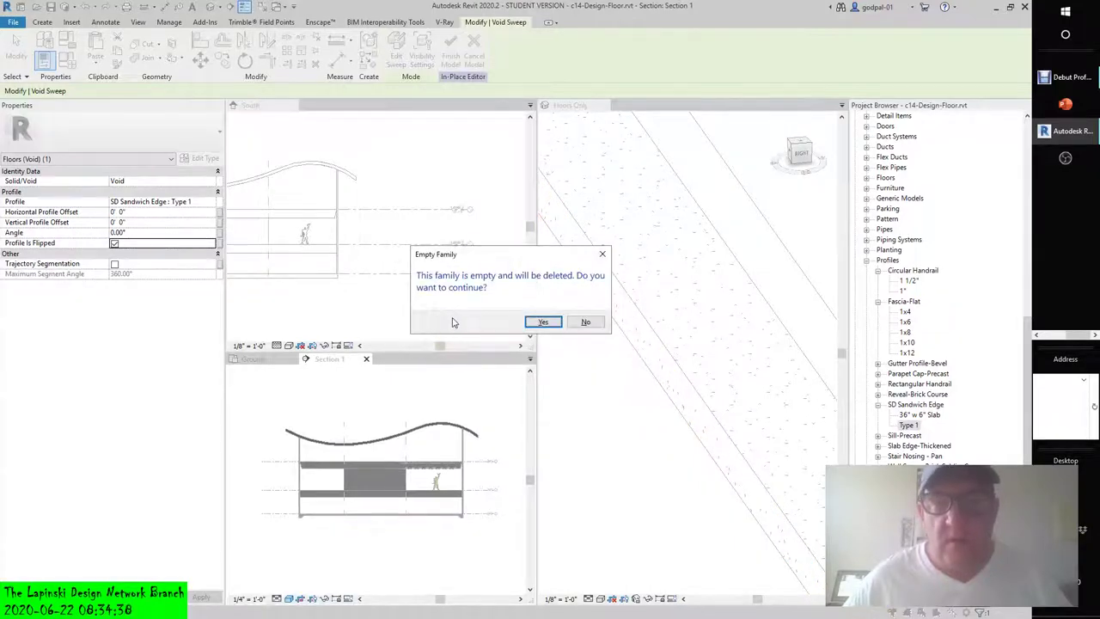
click(543, 321)
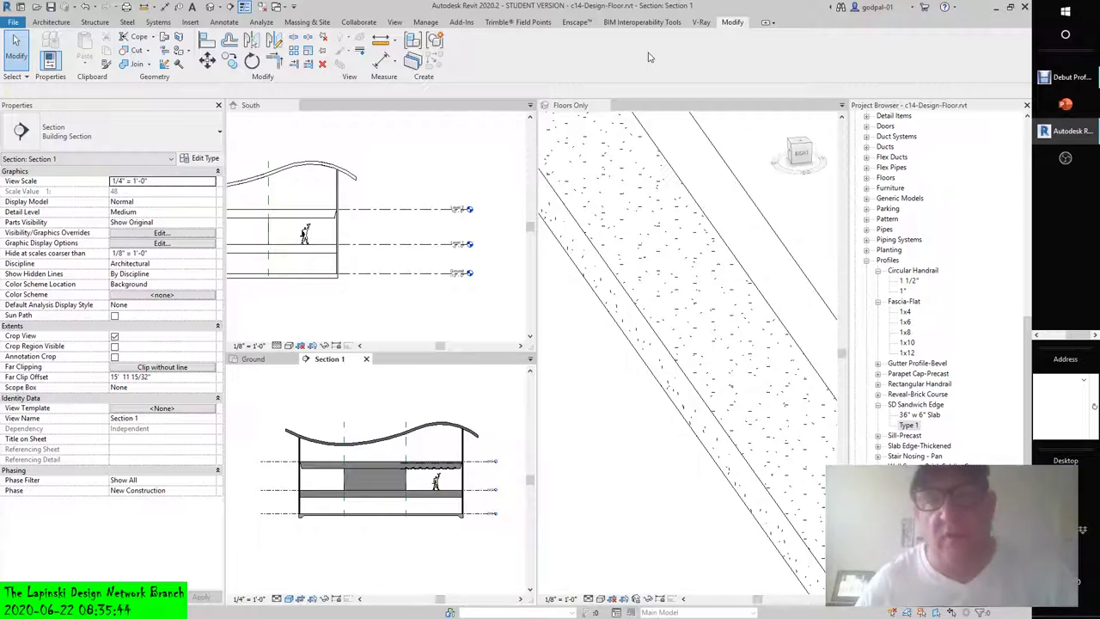
Make the South elevation active and zoom in and out of it
scroll(372, 233, up, 2)
scroll(399, 225, down, 2)
click(402, 227)
scroll(387, 236, down, 2)
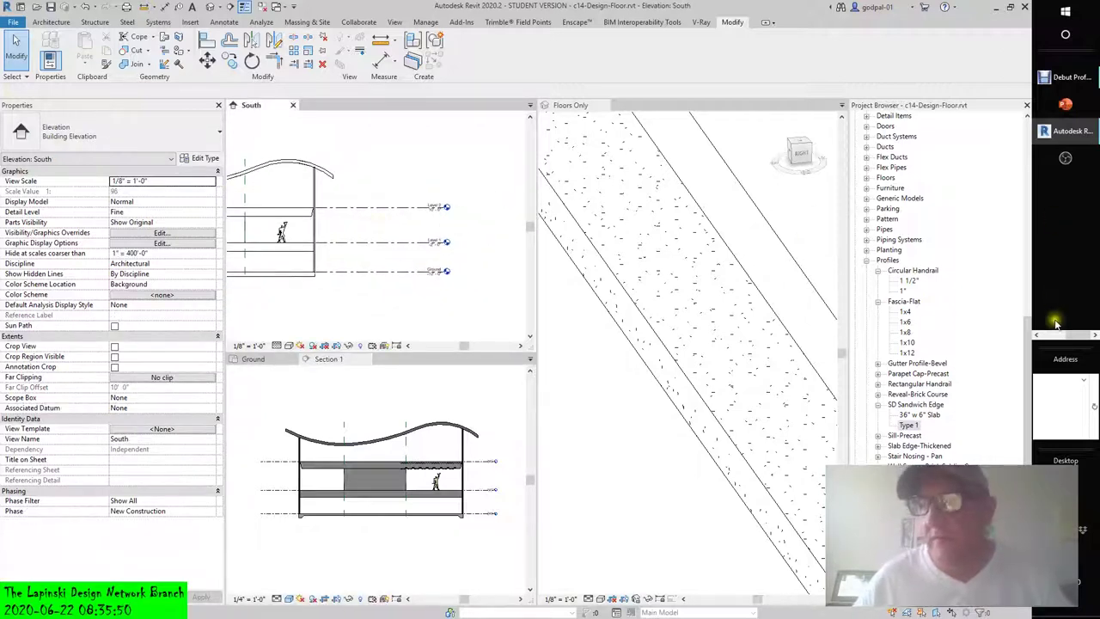
scroll(1062, 310, up, 2)
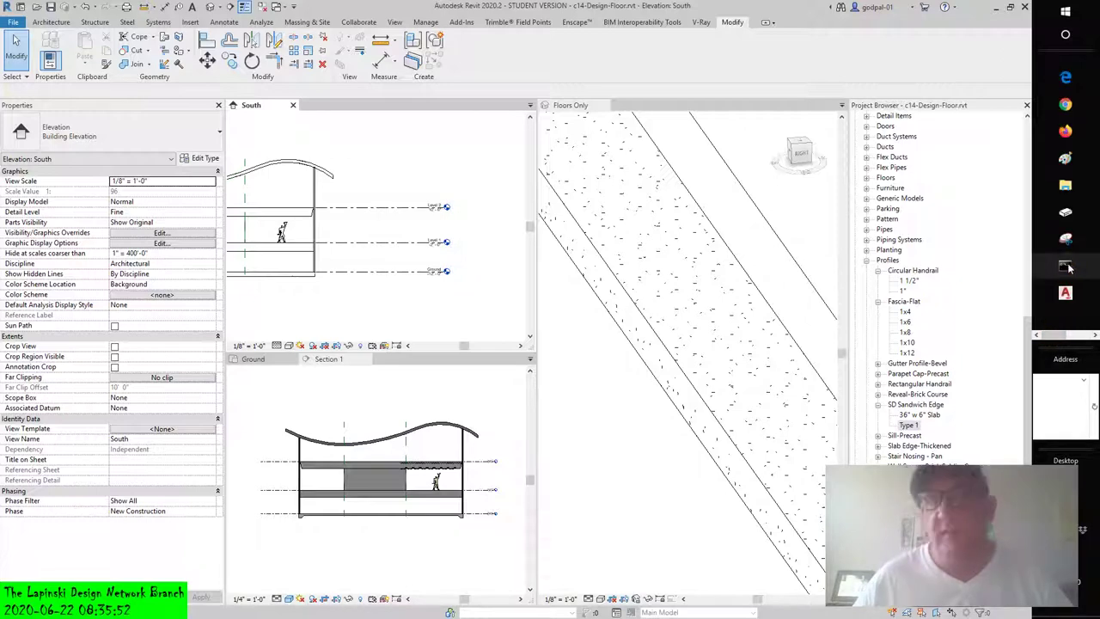
scroll(1081, 336, down, 2)
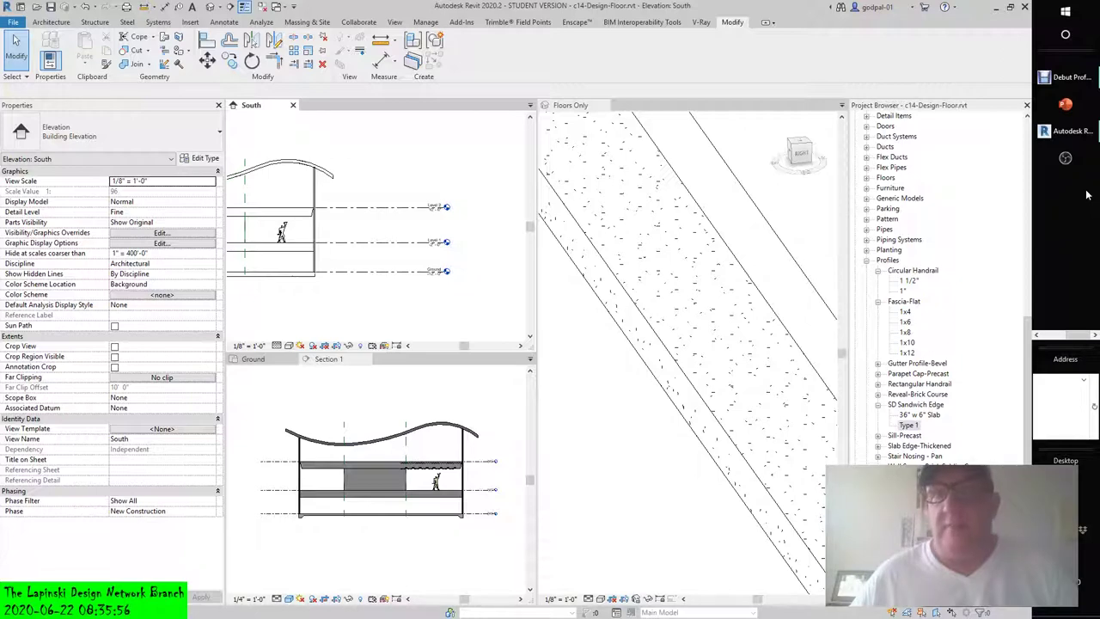
Bring the Debut Professional recorder window in front of Revit from the taskbar
mouse_move(1067, 81)
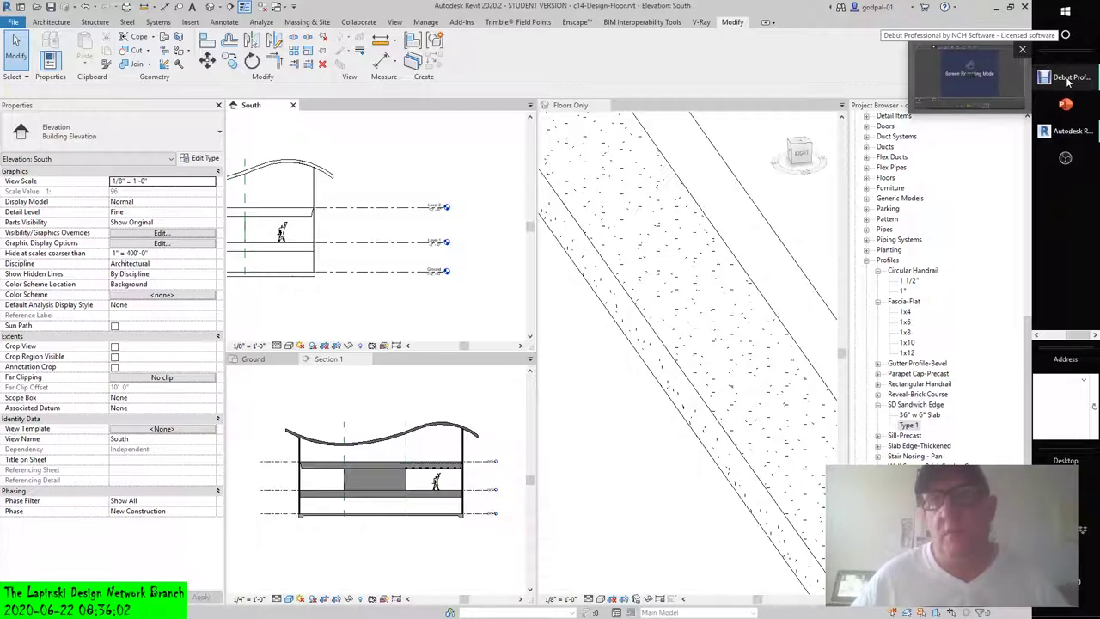
click(993, 75)
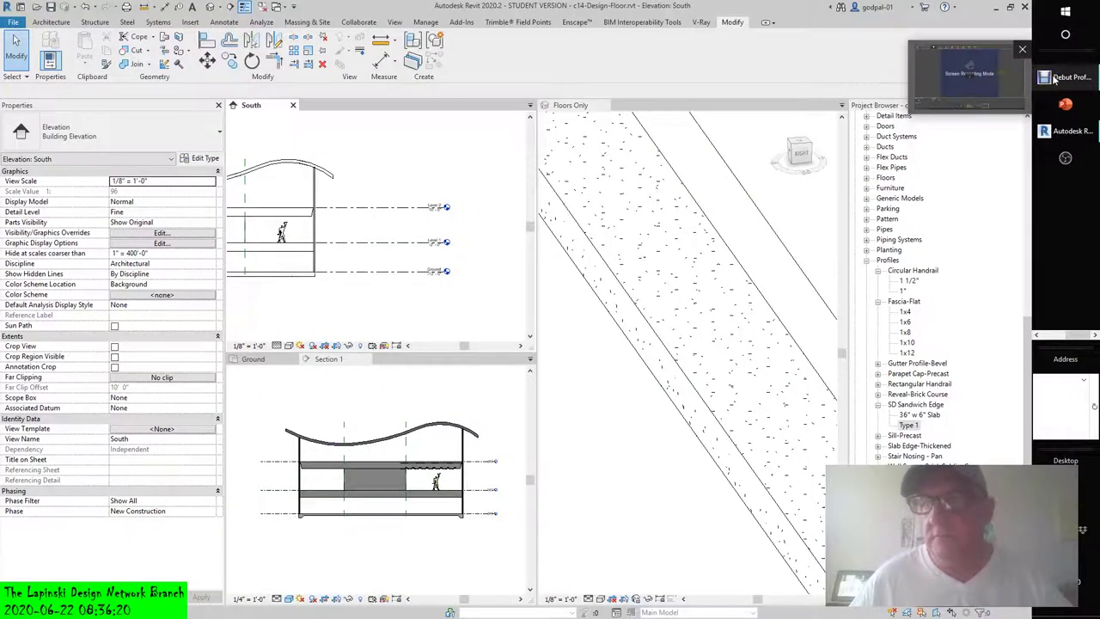
click(964, 78)
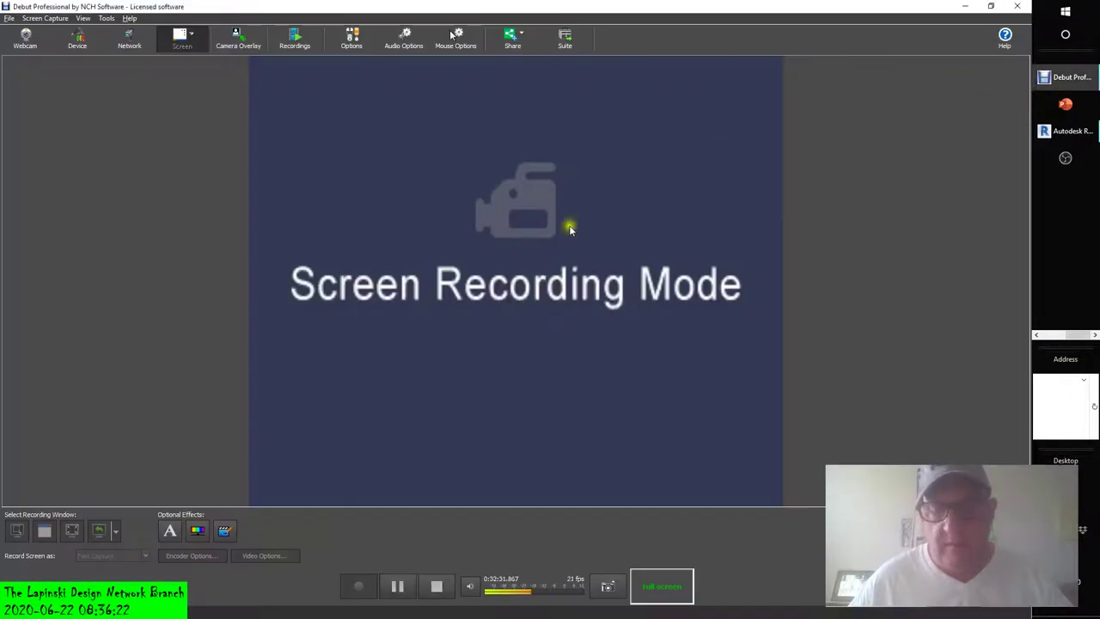